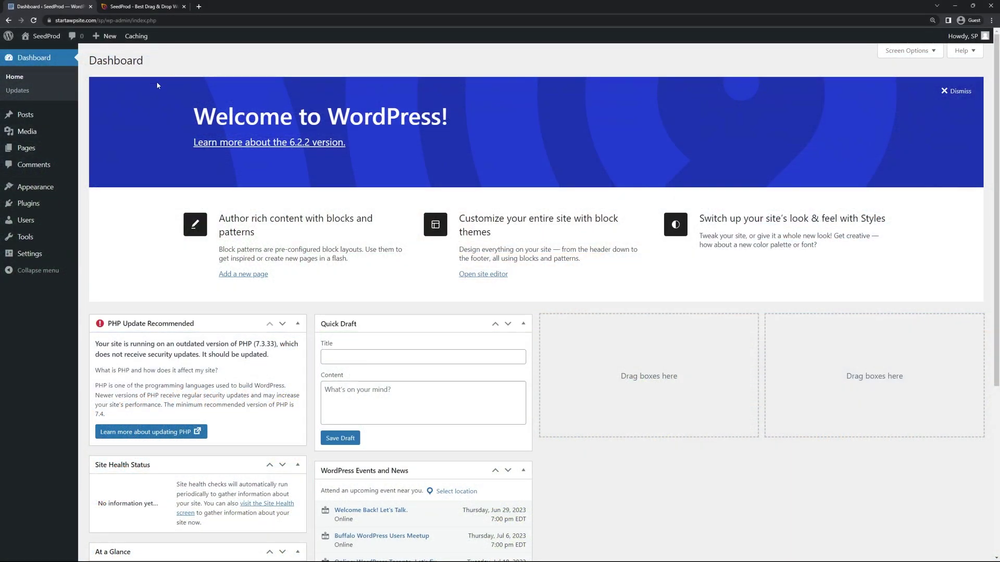
Step: Switch from the WordPress dashboard to the SeedProd website homepage tab
click(136, 8)
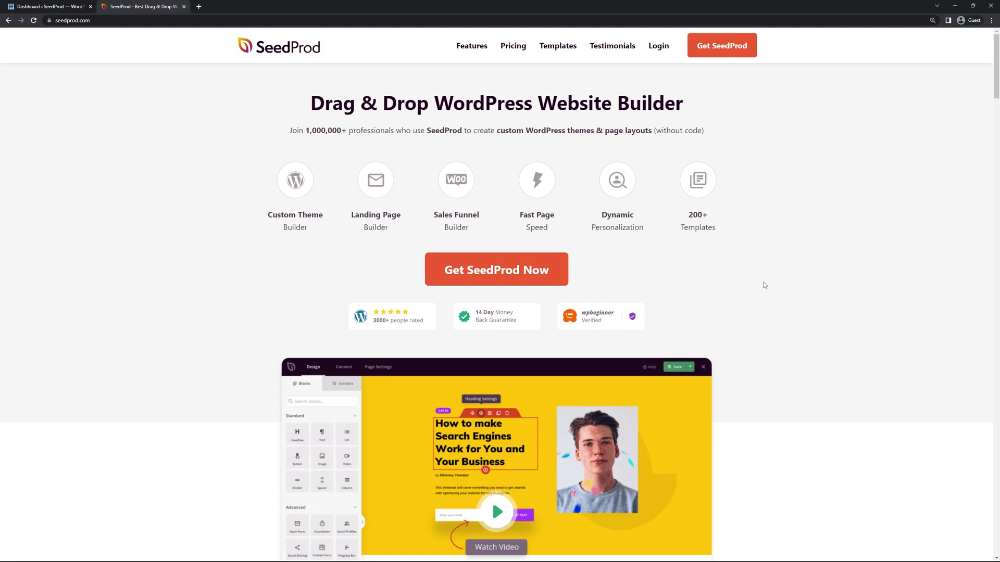
Step: Sign in to the SeedProd account, download the SeedProd Pro zip and copy the license key
click(658, 46)
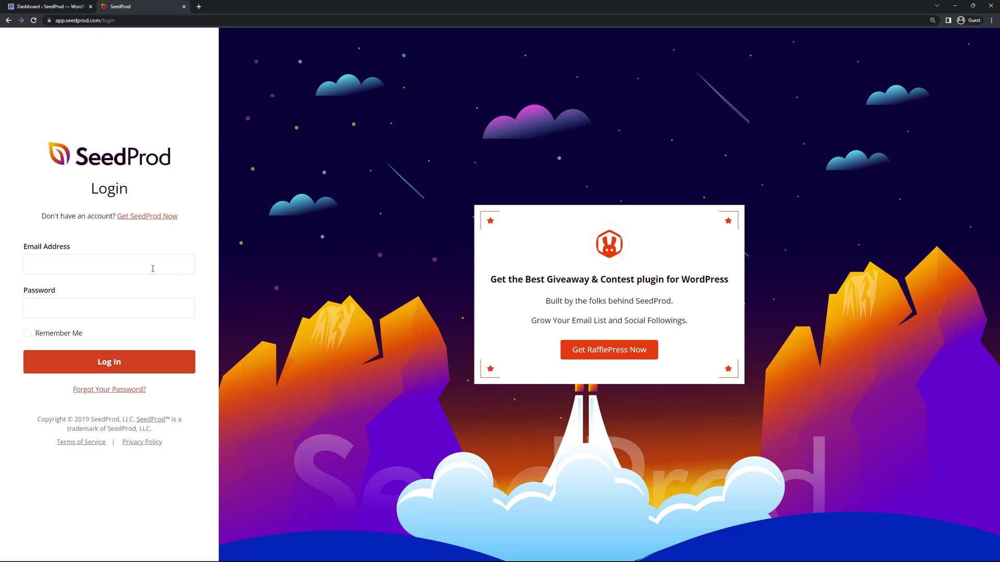
click(120, 353)
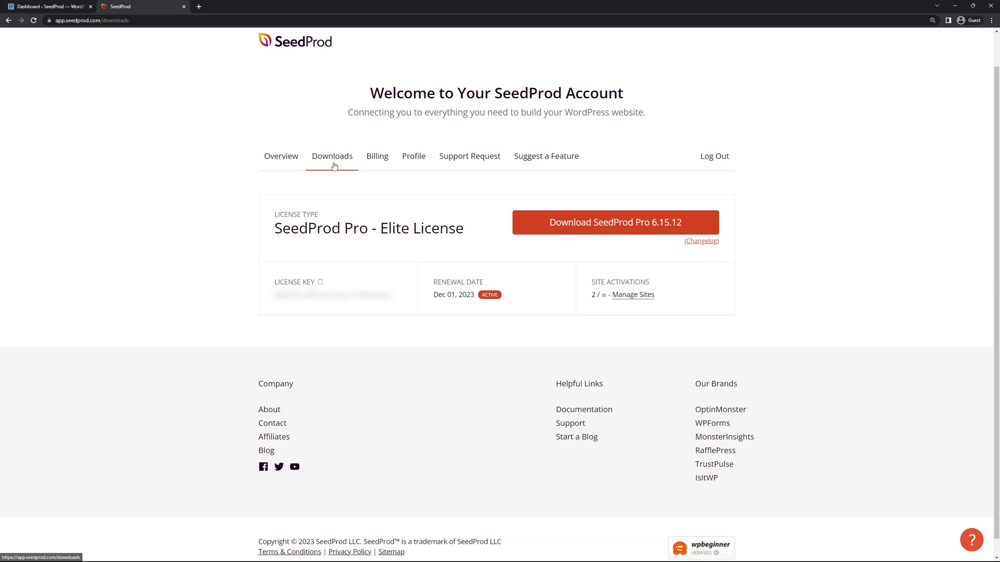
click(627, 229)
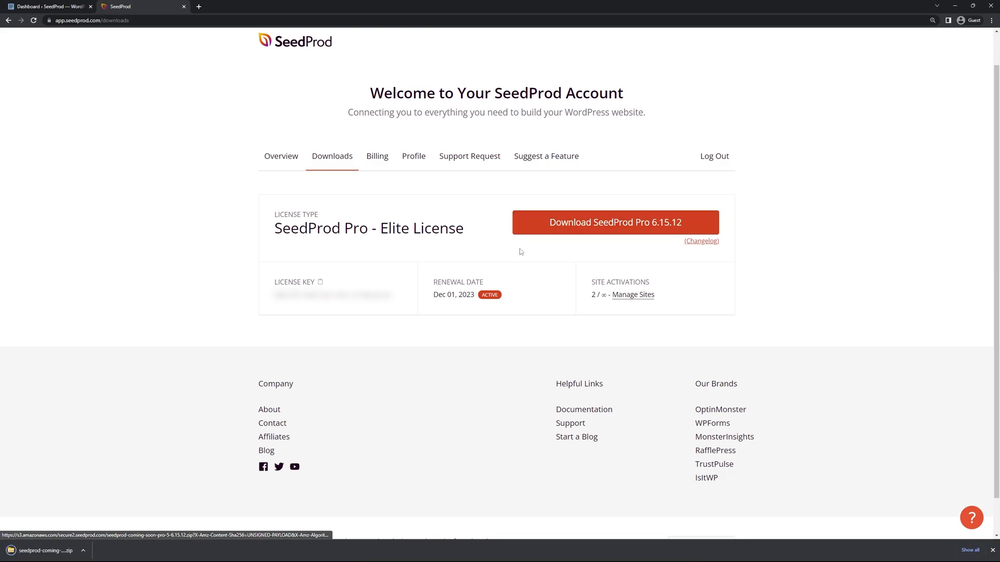
click(320, 283)
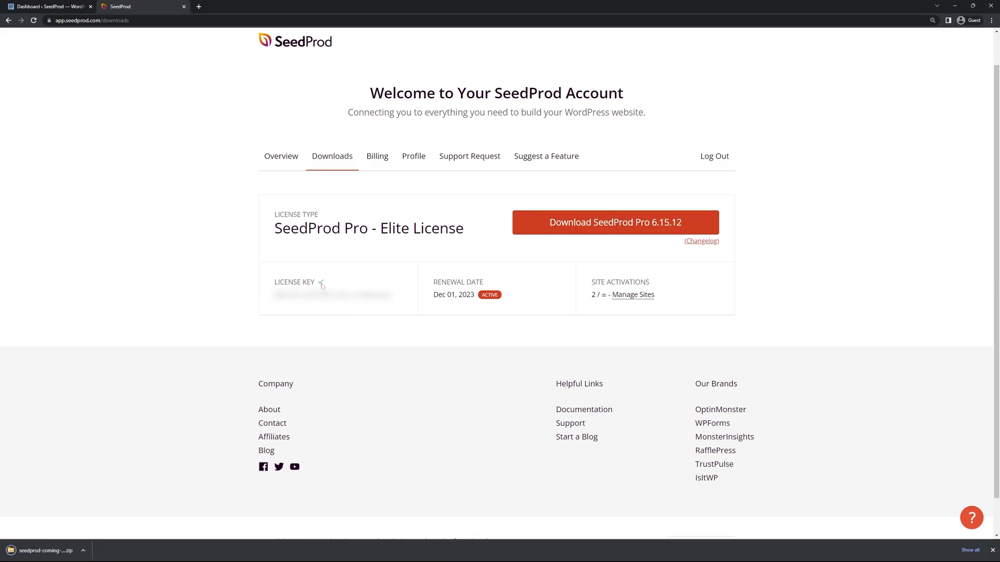
click(184, 6)
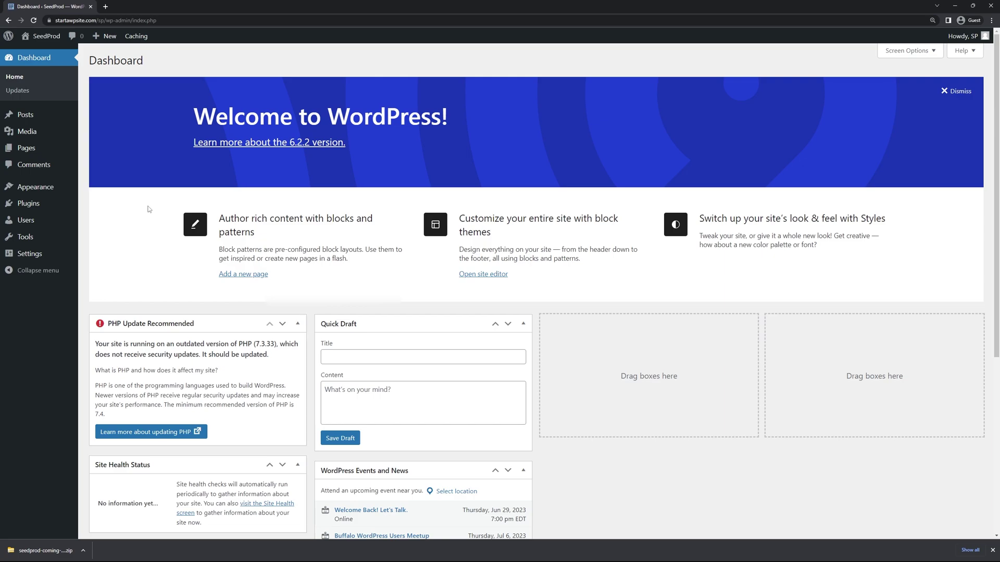
Step: Upload the SeedProd Pro zip under Plugins > Add New, install it and activate it
mouse_move(28, 208)
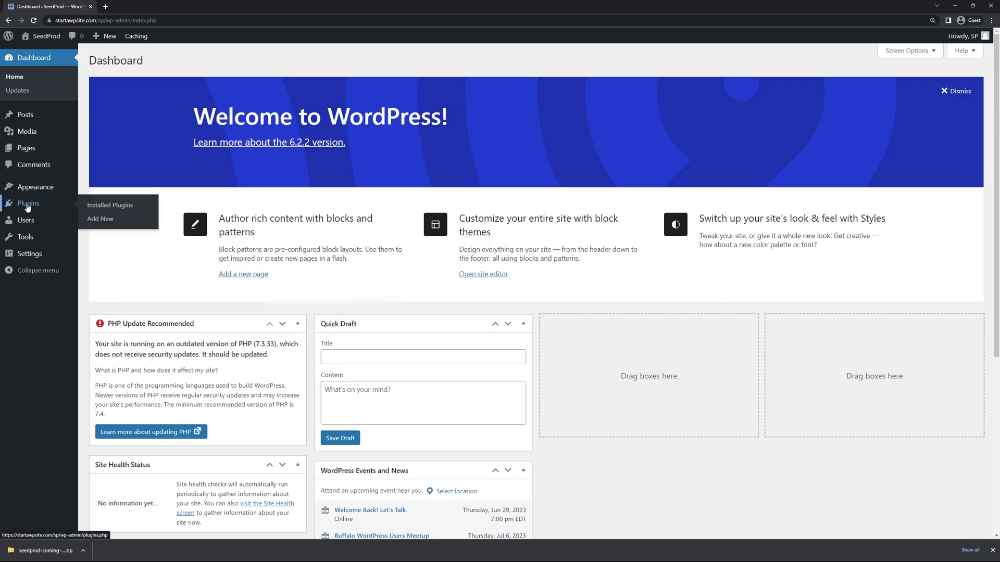
click(101, 223)
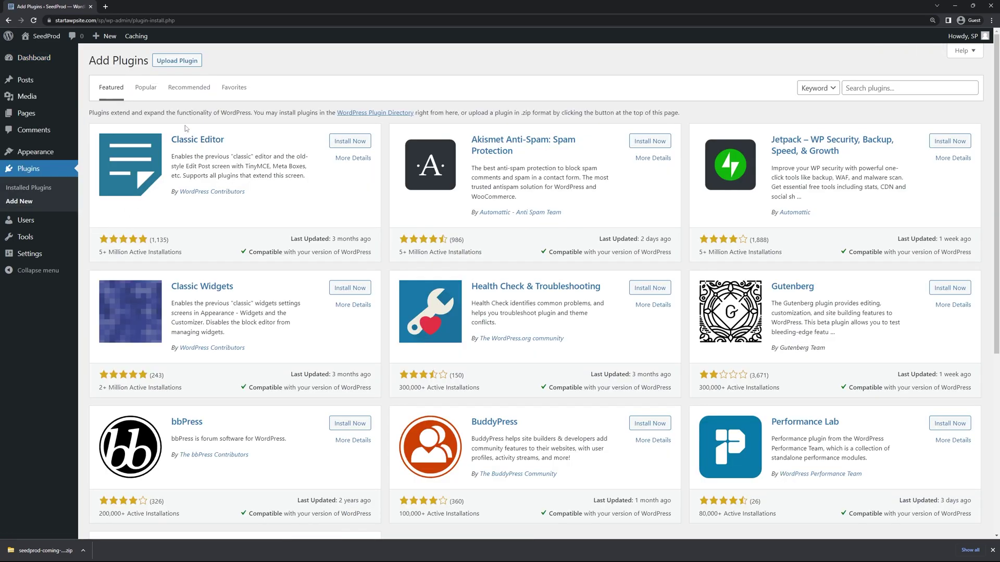
click(186, 63)
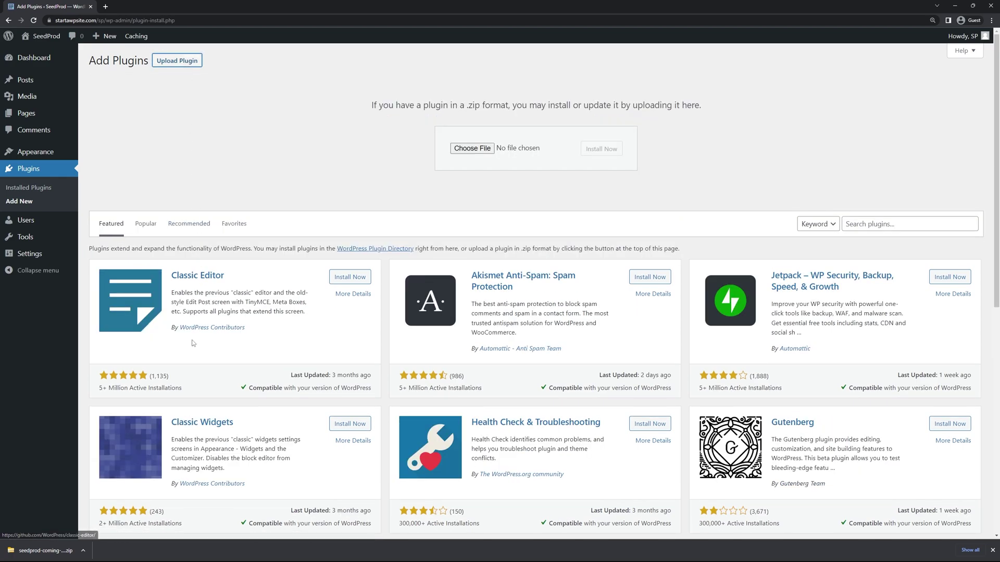
drag(60, 551, 484, 150)
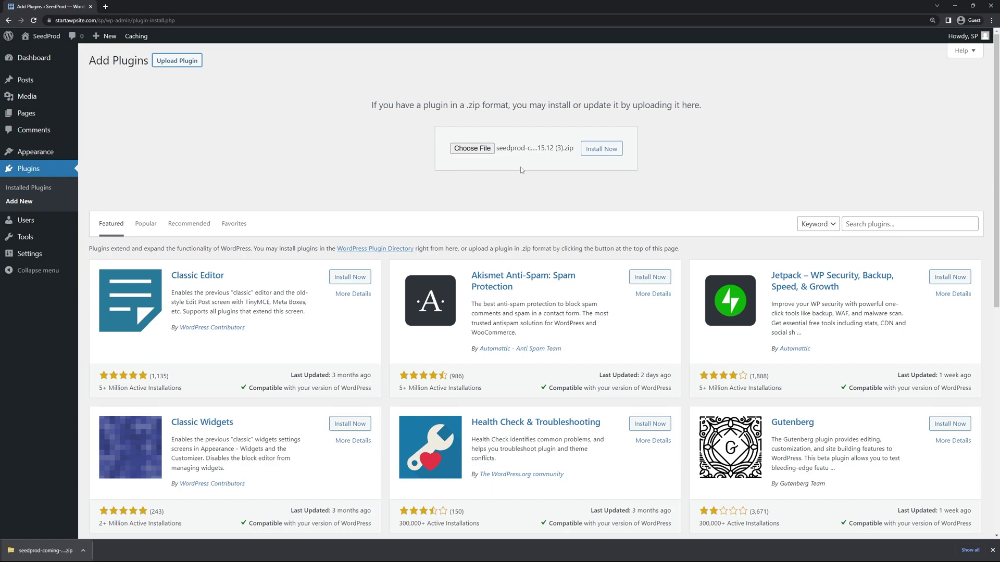
click(605, 155)
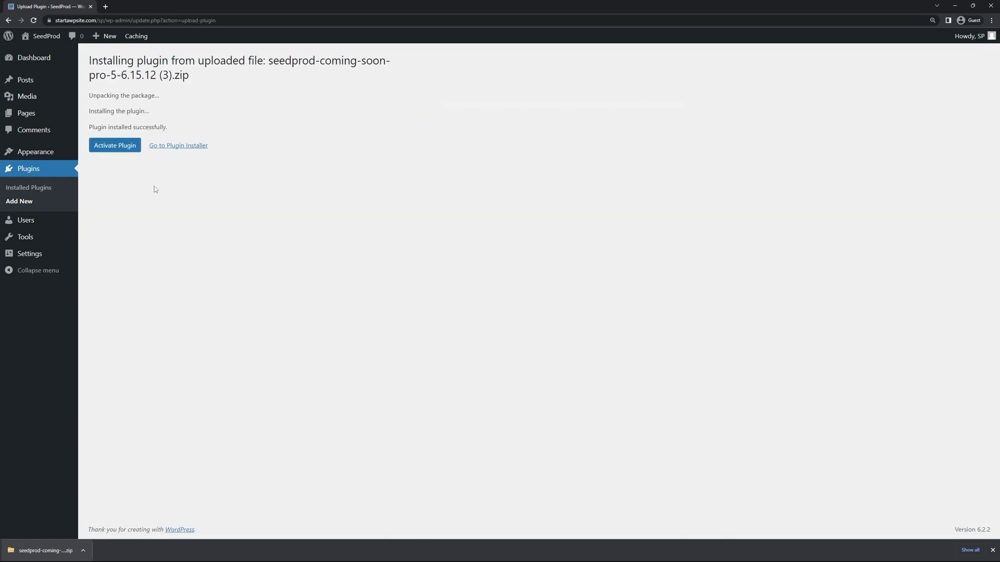
click(114, 146)
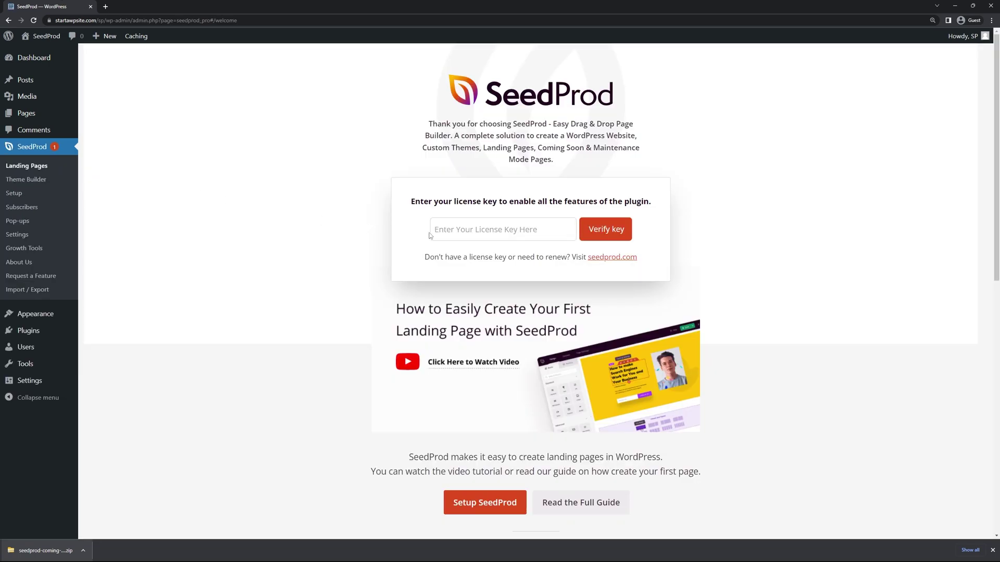
Step: Paste and verify the SeedProd license key, then go to the Theme Builder
click(499, 231)
key(ctrl+v)
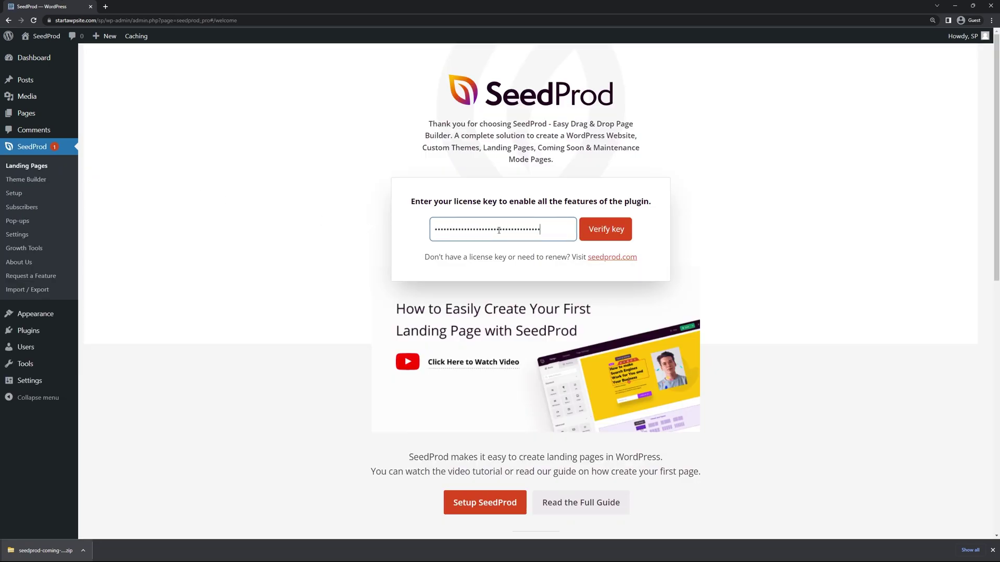
click(606, 229)
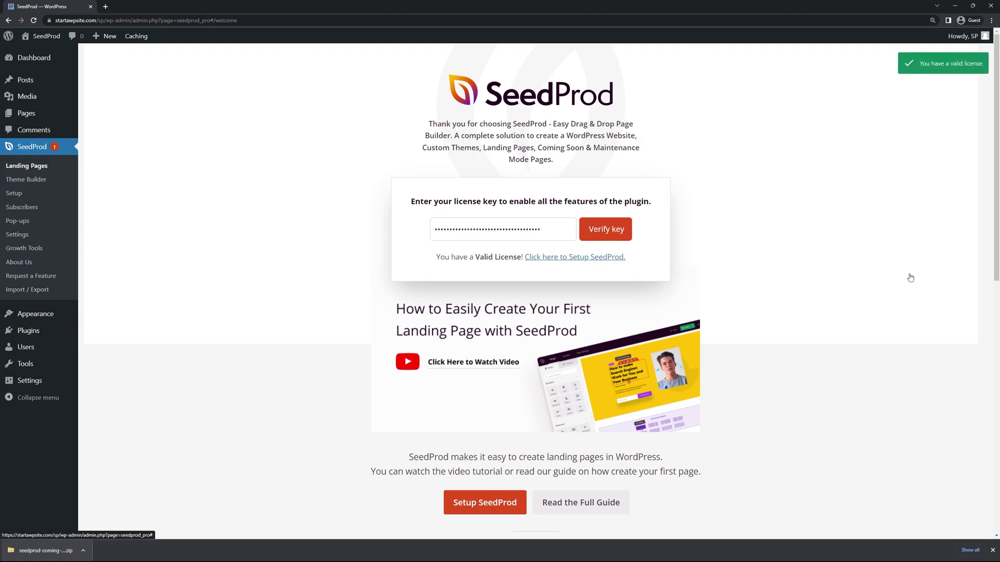
click(992, 551)
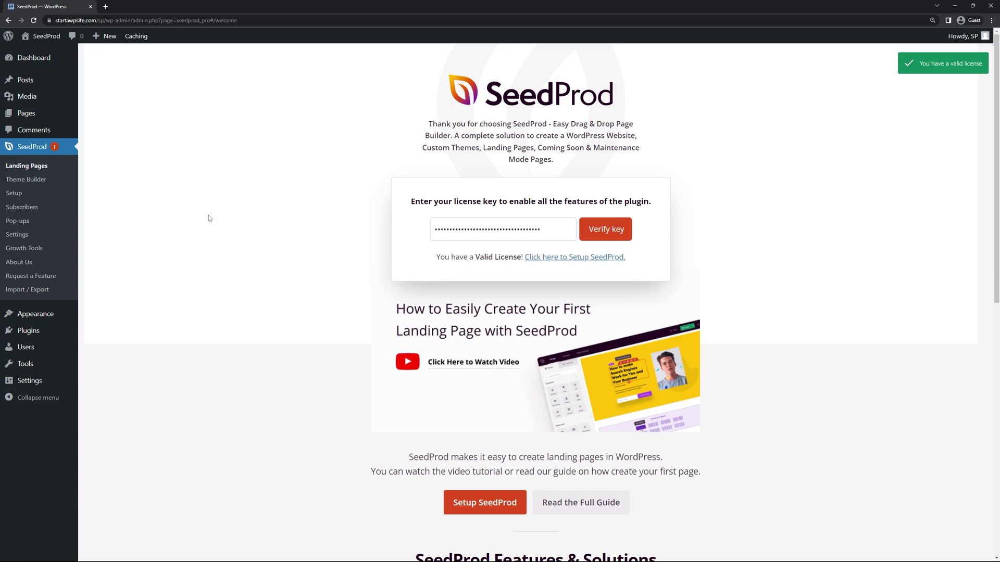
click(25, 183)
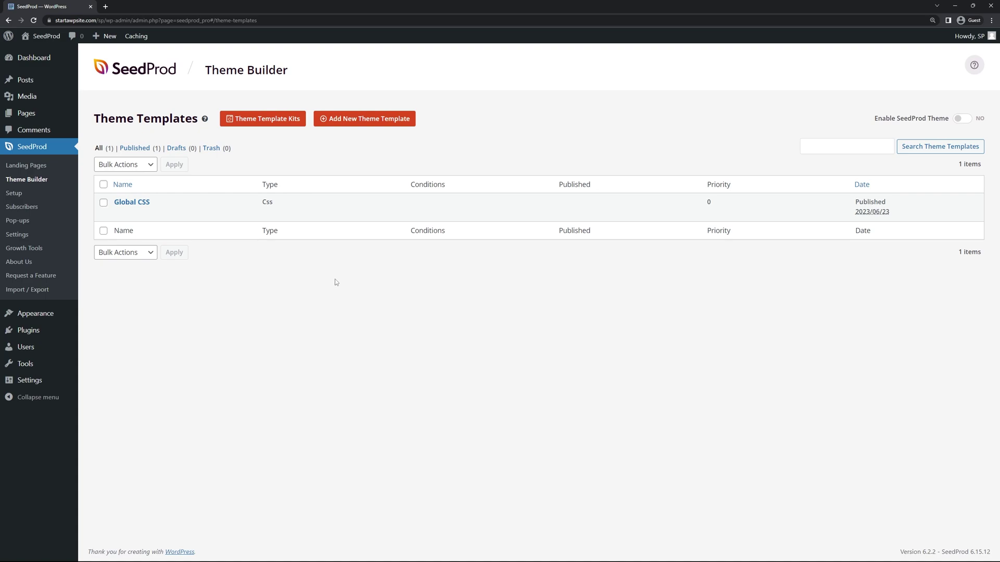
Step: Search Theme Template Kits for 'photography' and import the Photography Website Theme kit
click(262, 120)
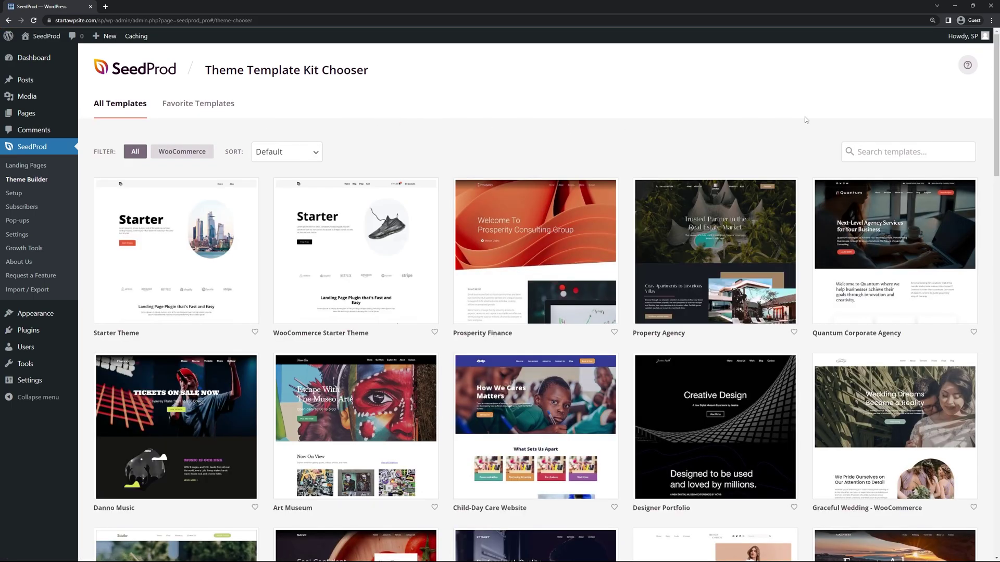
mouse_move(993, 81)
mouse_down()
mouse_move(998, 453)
mouse_move(997, 68)
mouse_up()
click(887, 149)
text(photographt)
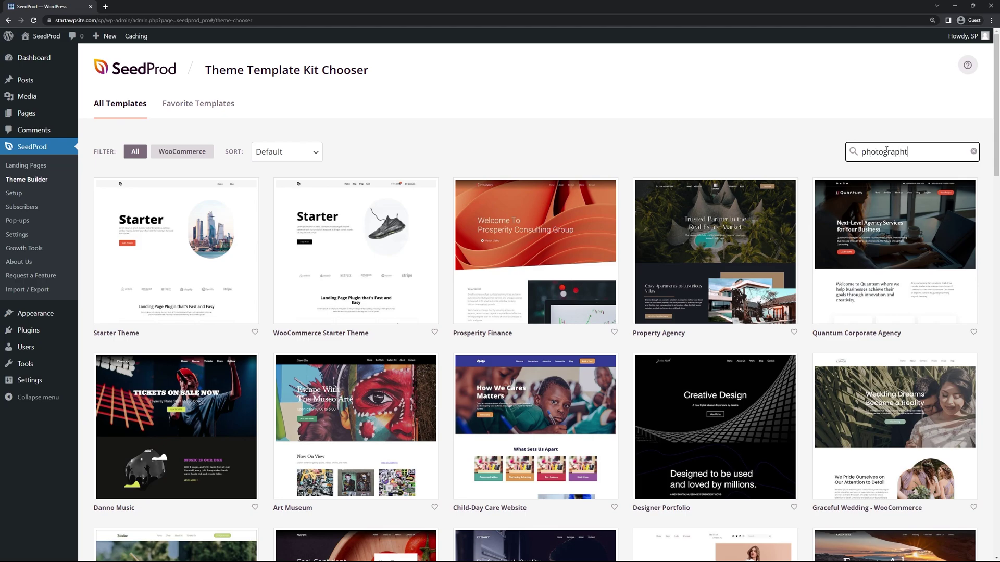
key(BackSpace)
text(y)
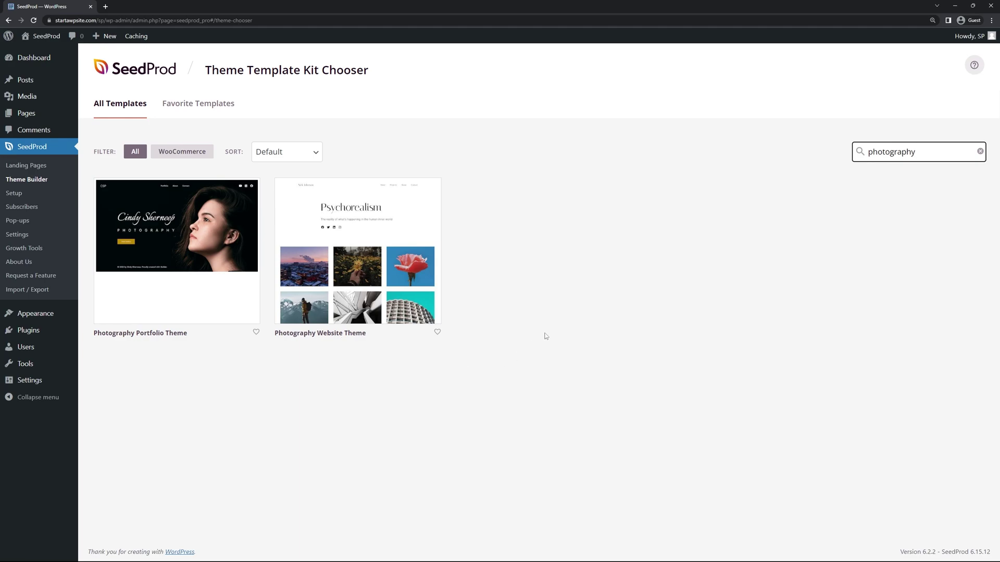
mouse_move(343, 295)
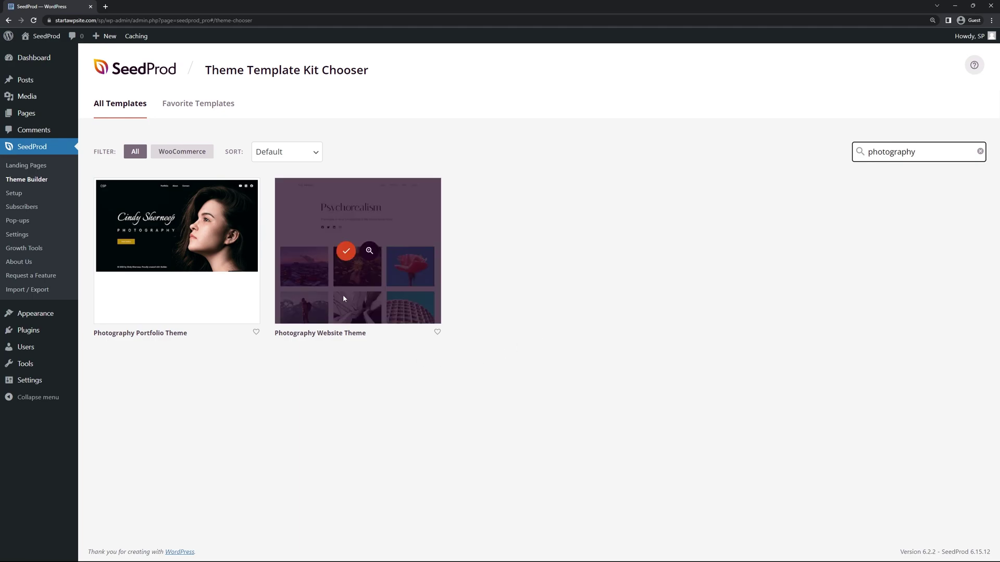
click(346, 251)
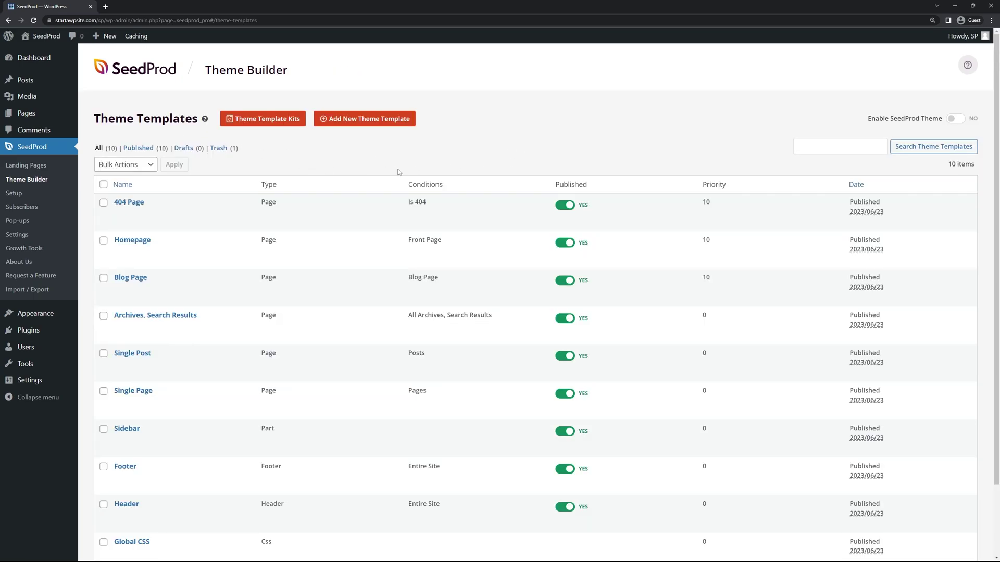
Step: Enable the SeedProd theme, accepting the creation of static Home and Blog pages
scroll(401, 172, down, 3)
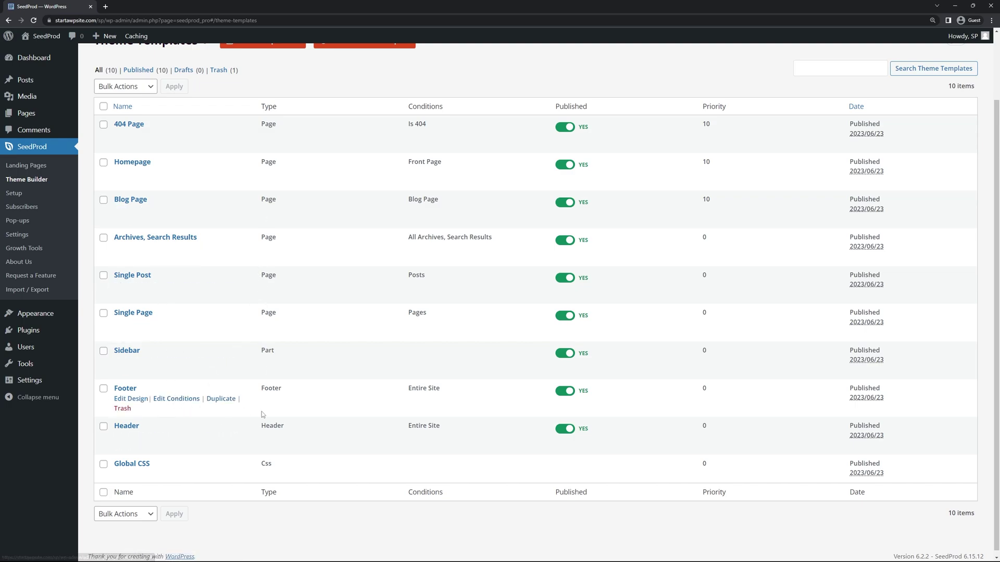
scroll(262, 414, up, 2)
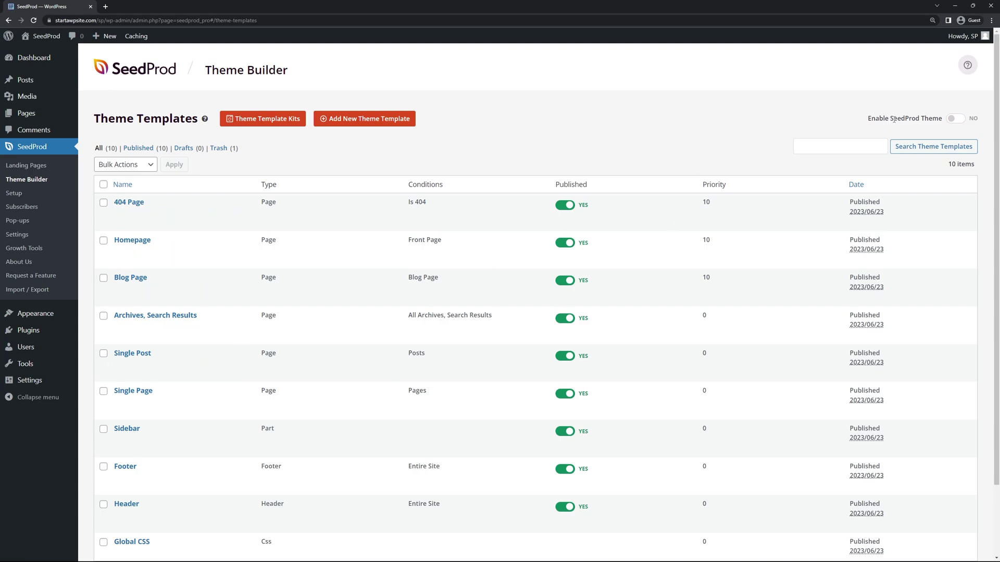
click(954, 119)
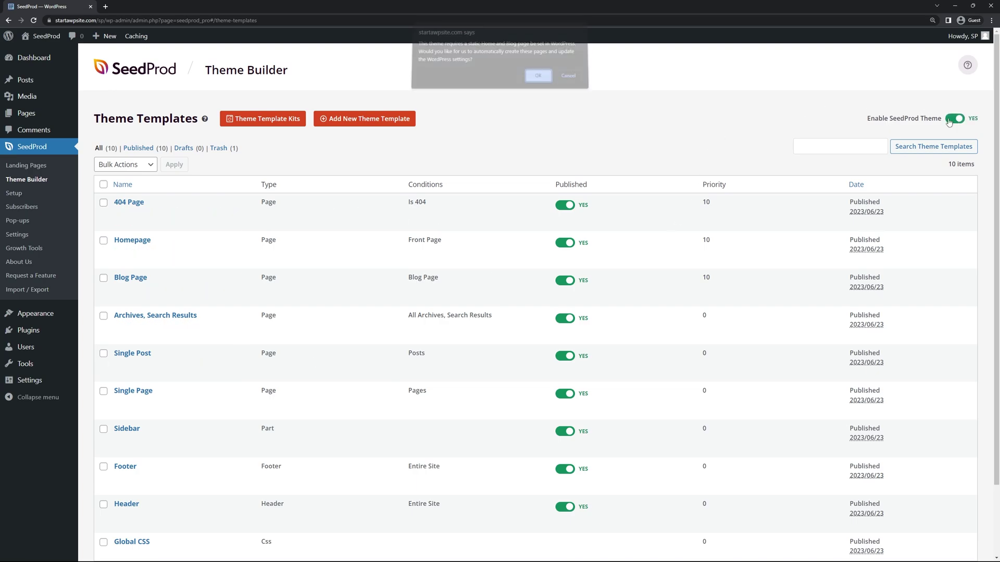
click(538, 80)
click(567, 80)
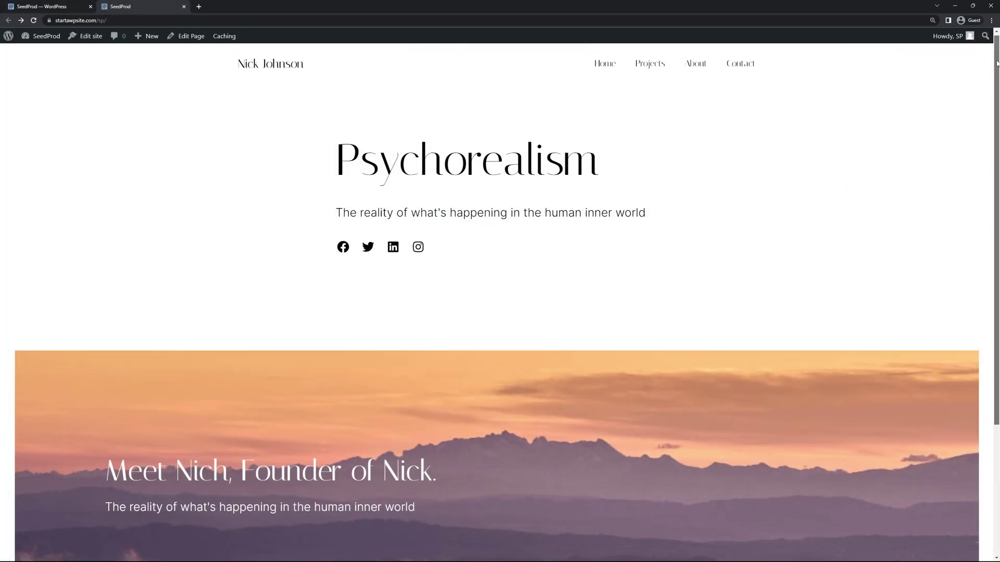
scroll(992, 224, down, 3)
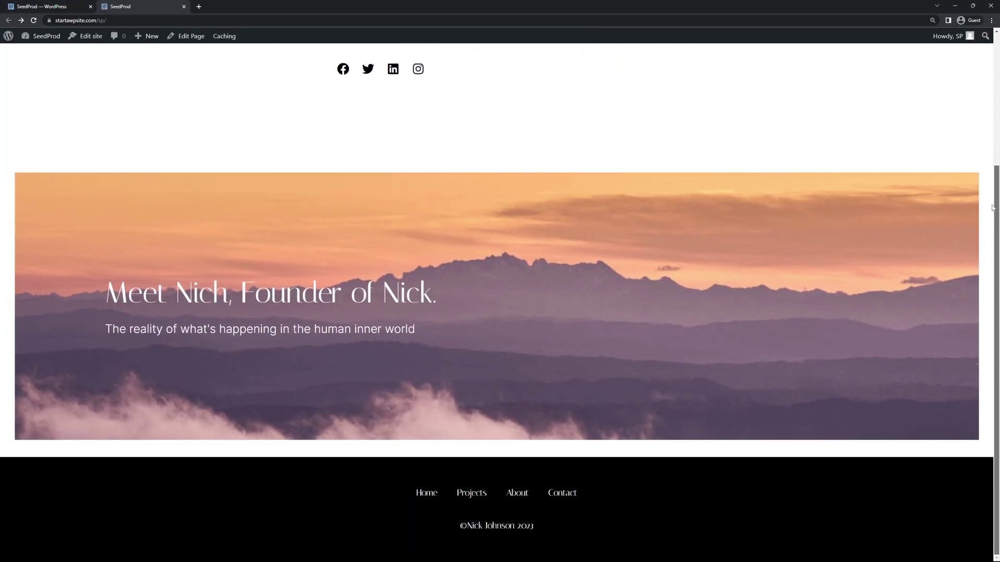
scroll(992, 208, up, 3)
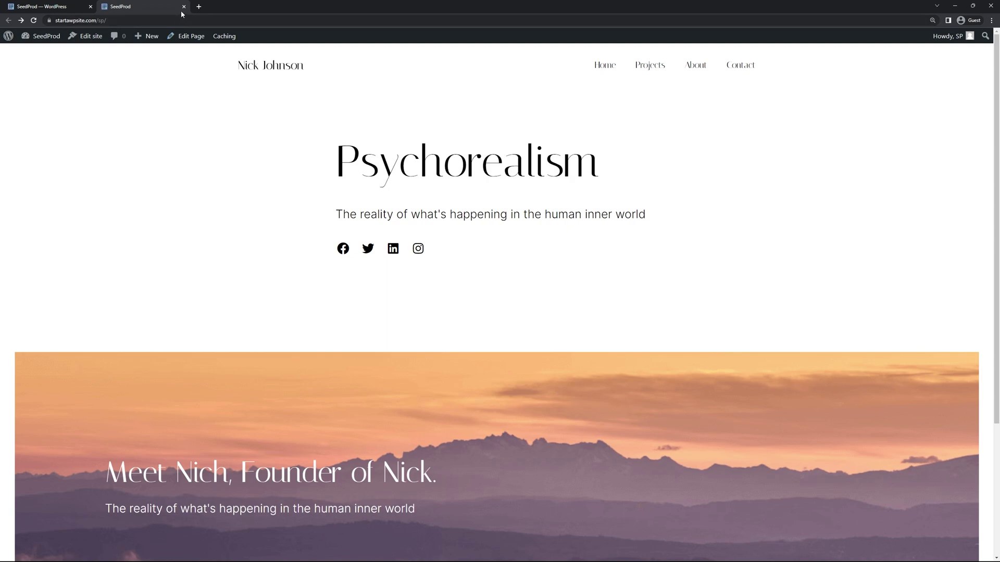
Step: Back in Theme Templates, open the Header template's design in the builder
click(49, 11)
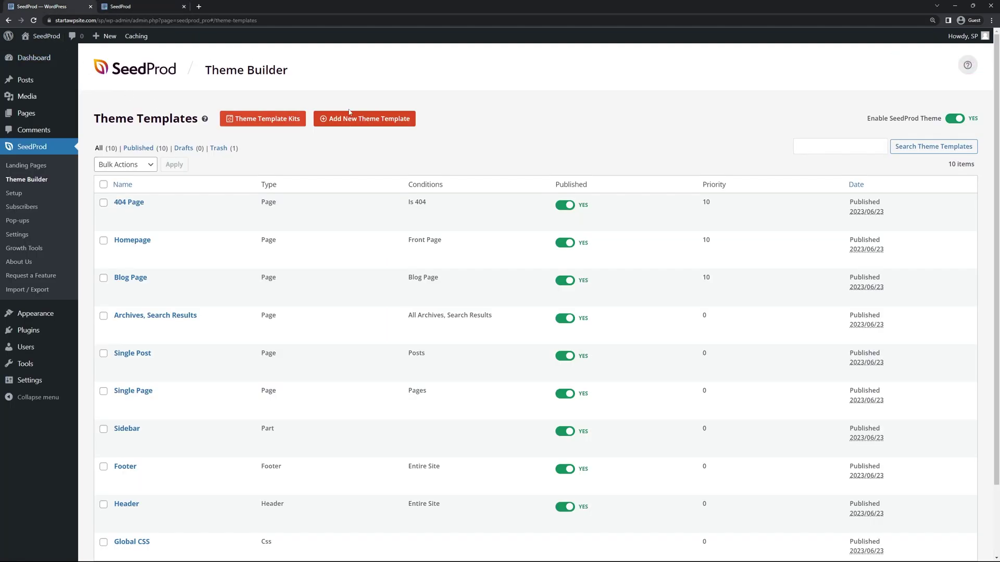
scroll(208, 235, down, 2)
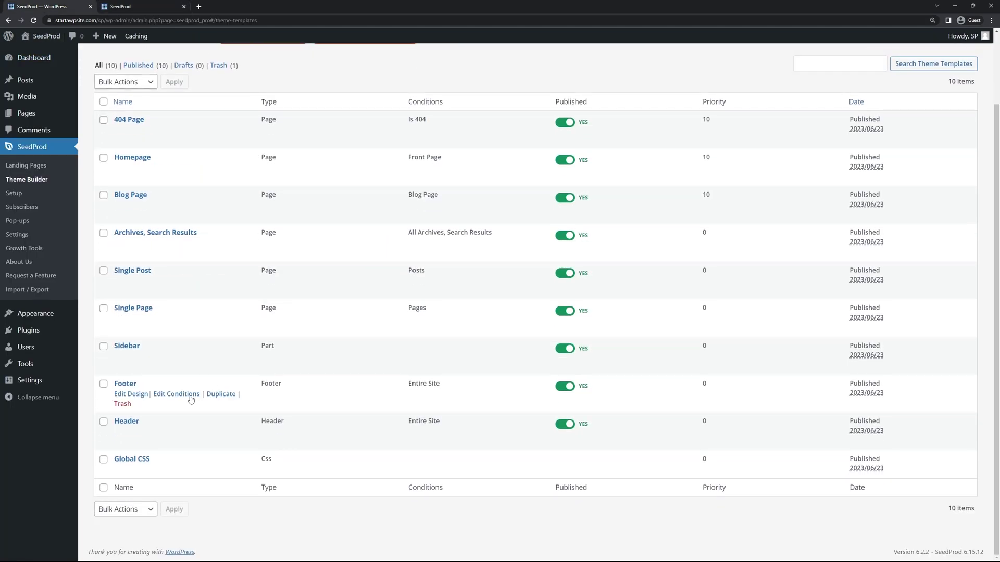
click(132, 435)
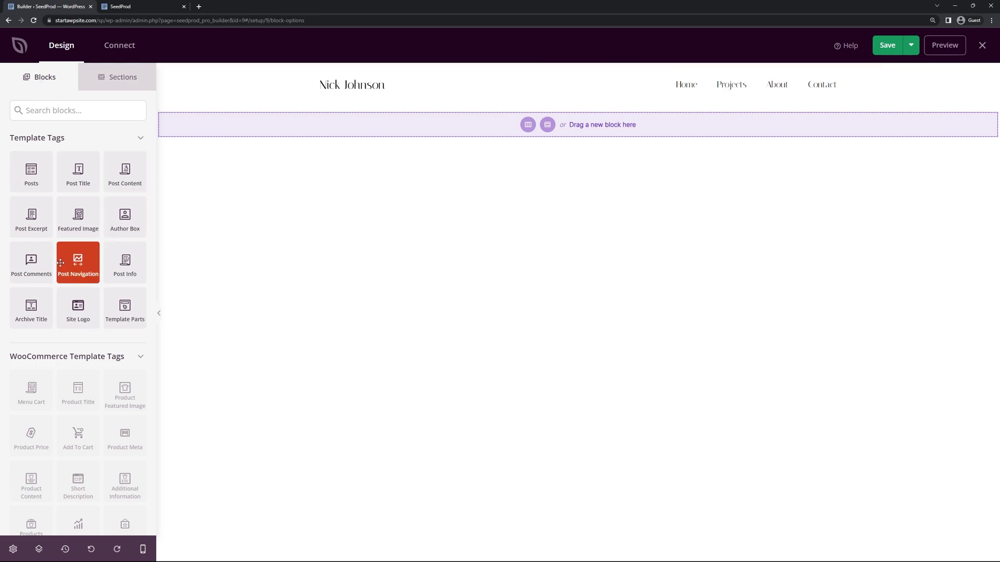
scroll(125, 313, down, 7)
Step: Delete the 'My Awesome Headline' block from the header, confirming the deletion
drag(32, 310, 360, 90)
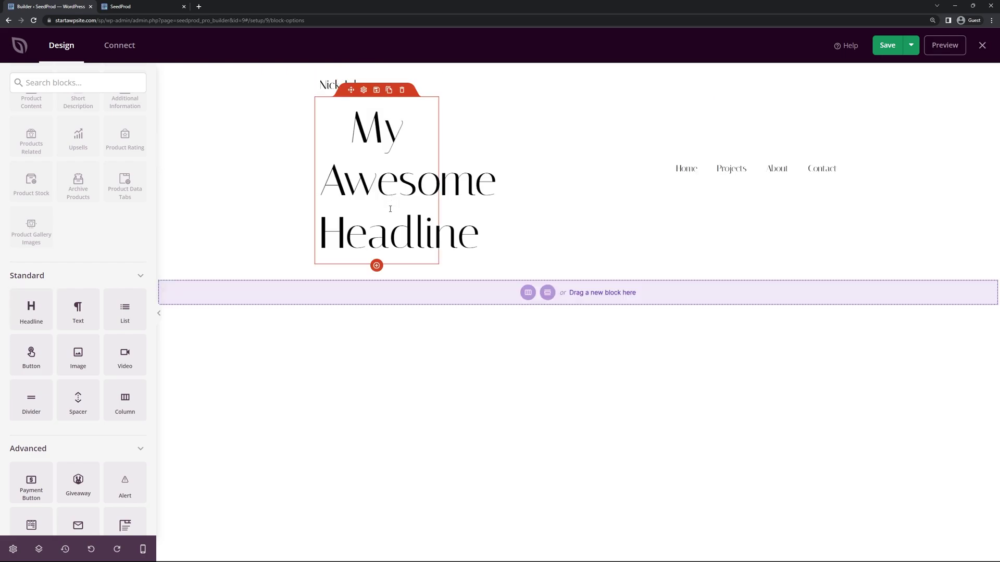
click(403, 92)
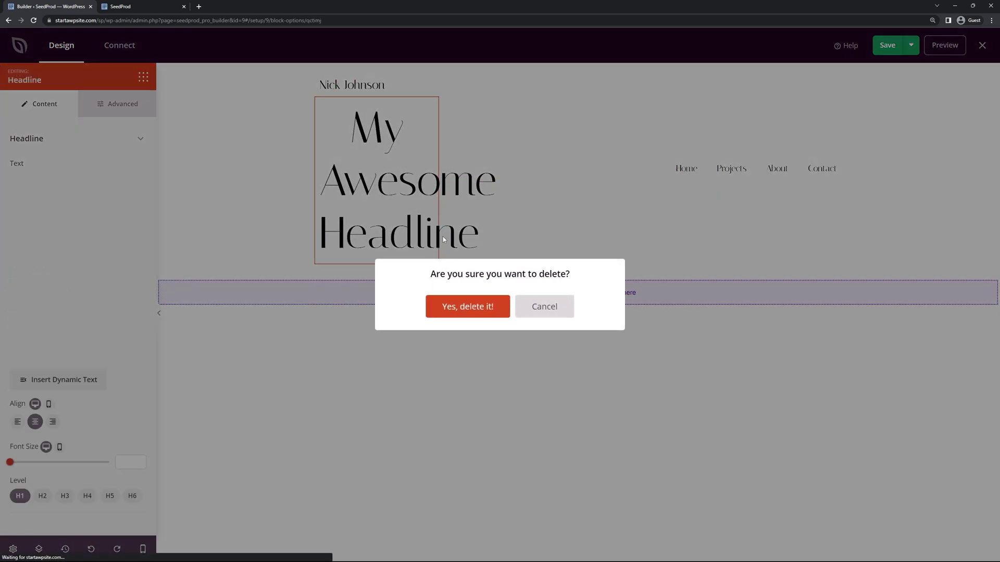
click(471, 307)
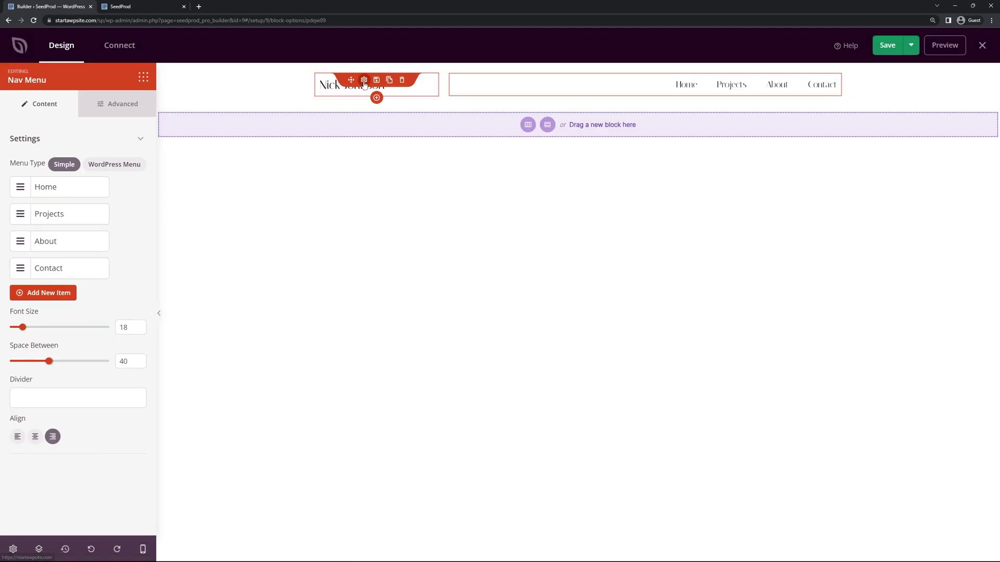
click(364, 81)
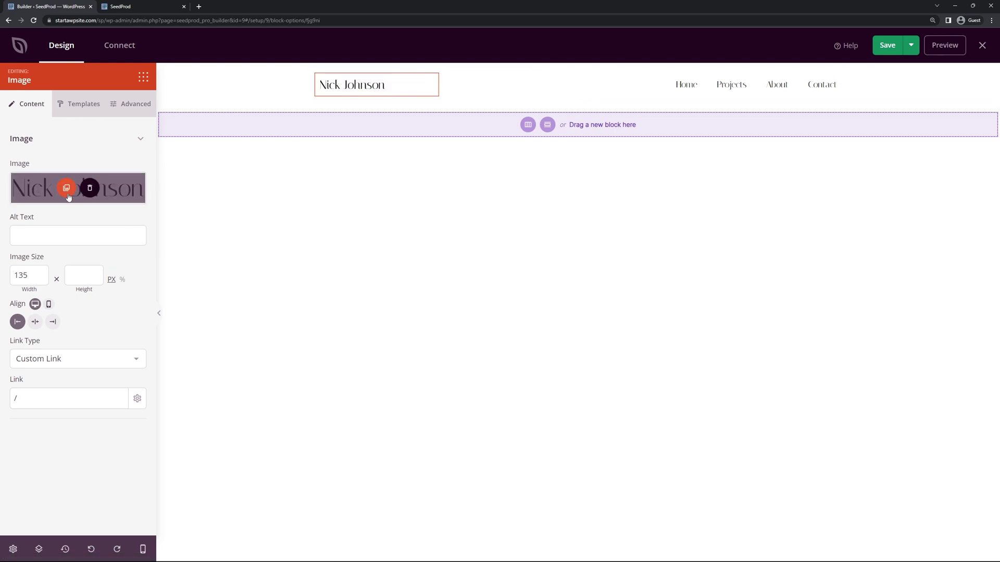
Step: Replace the header logo with the SeedProd logo image from the Media Library
click(90, 188)
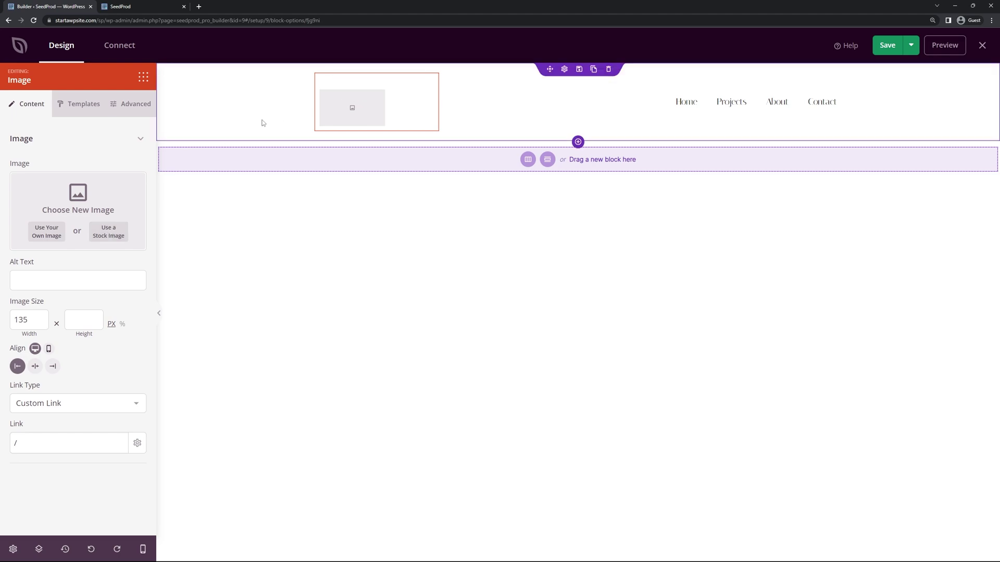
click(47, 234)
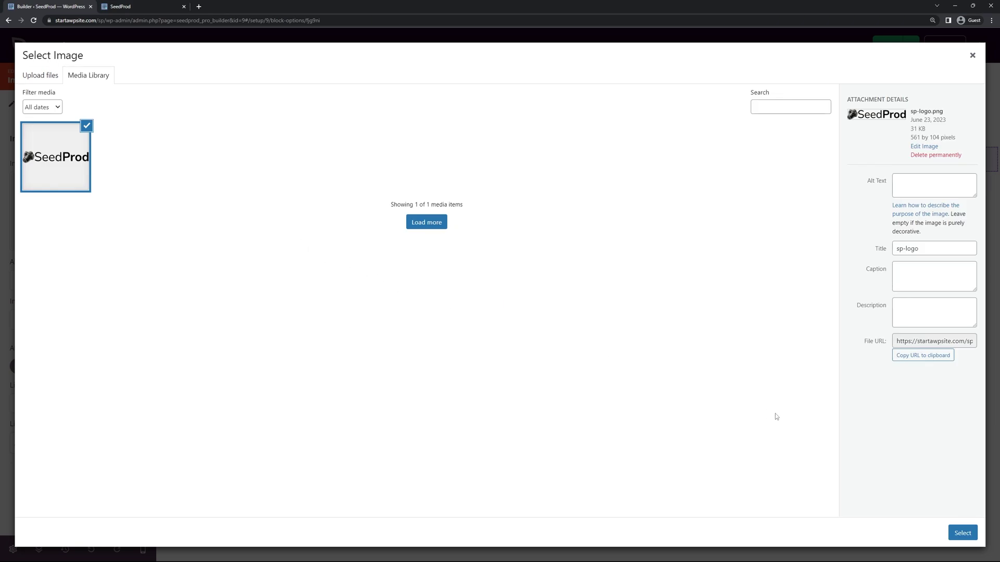
click(962, 533)
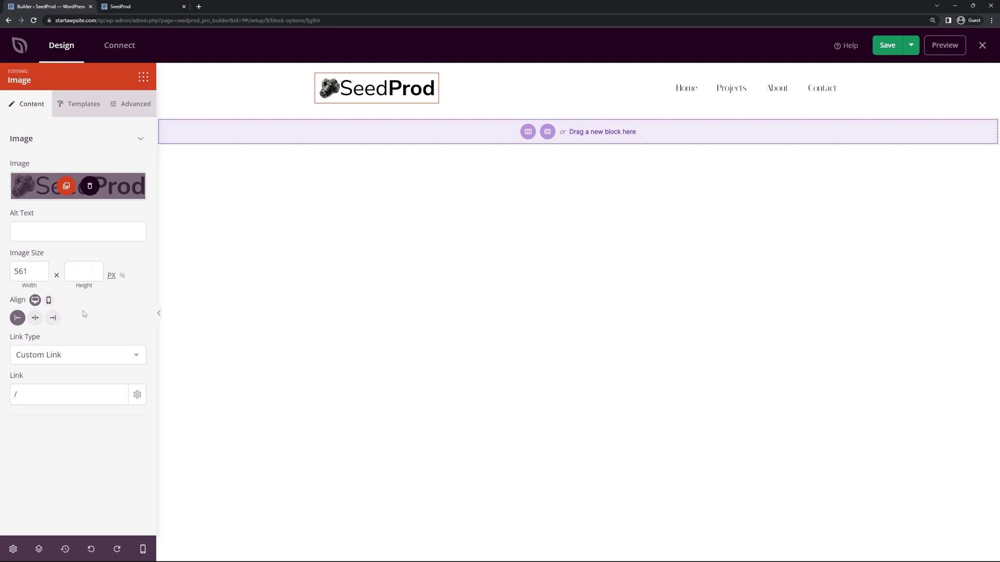
Step: Set the logo's Custom Link to '/sp'
click(78, 363)
click(72, 417)
click(15, 395)
text(/)
click(34, 398)
text(sp)
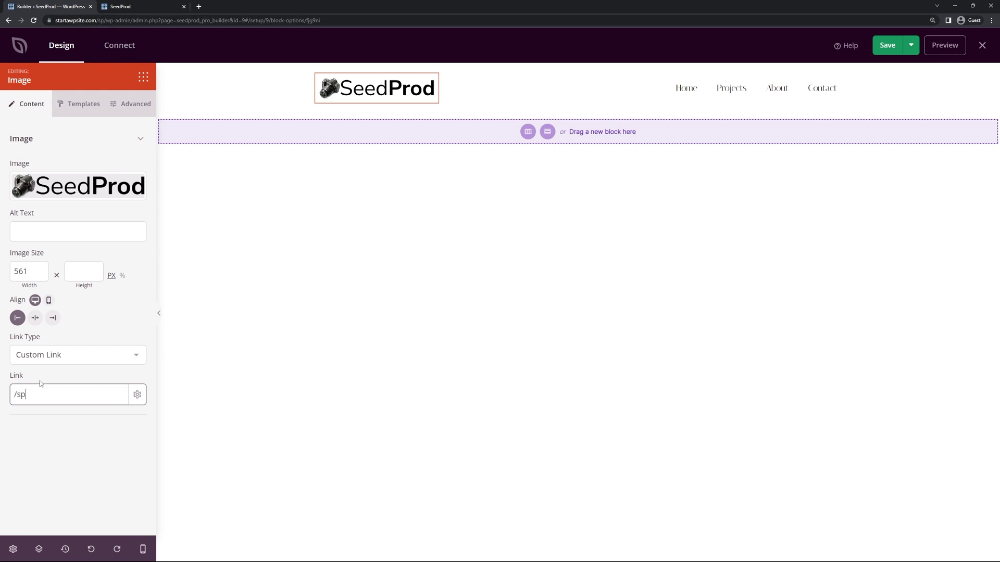
Step: Review the logo image block's Templates and Advanced settings
click(79, 105)
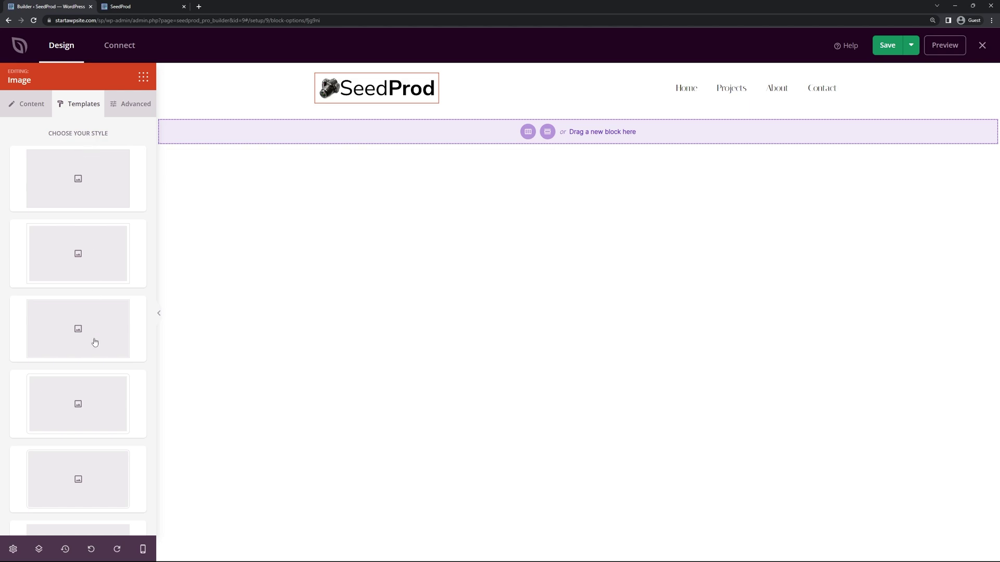
scroll(99, 338, down, 2)
scroll(105, 328, up, 5)
click(133, 104)
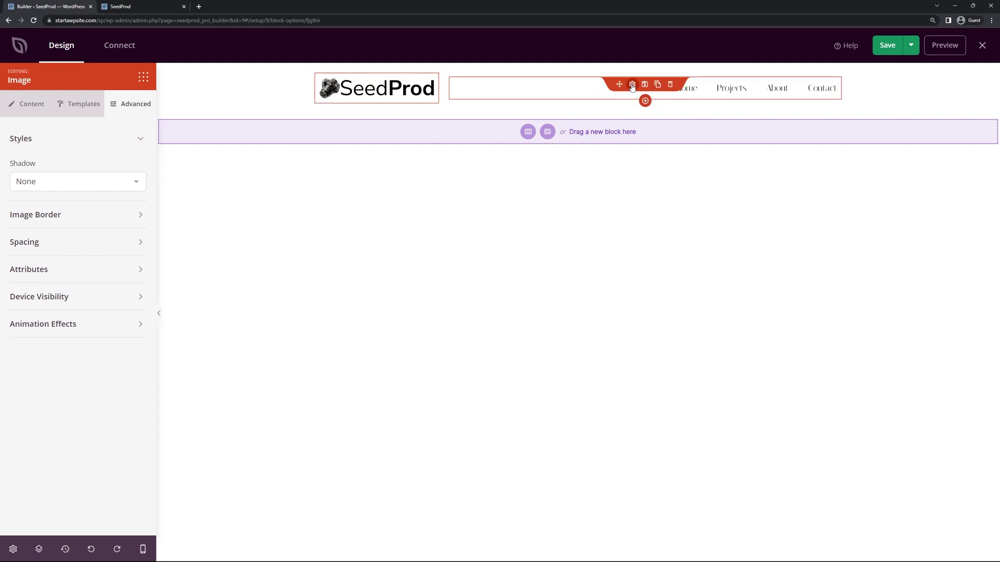
click(632, 84)
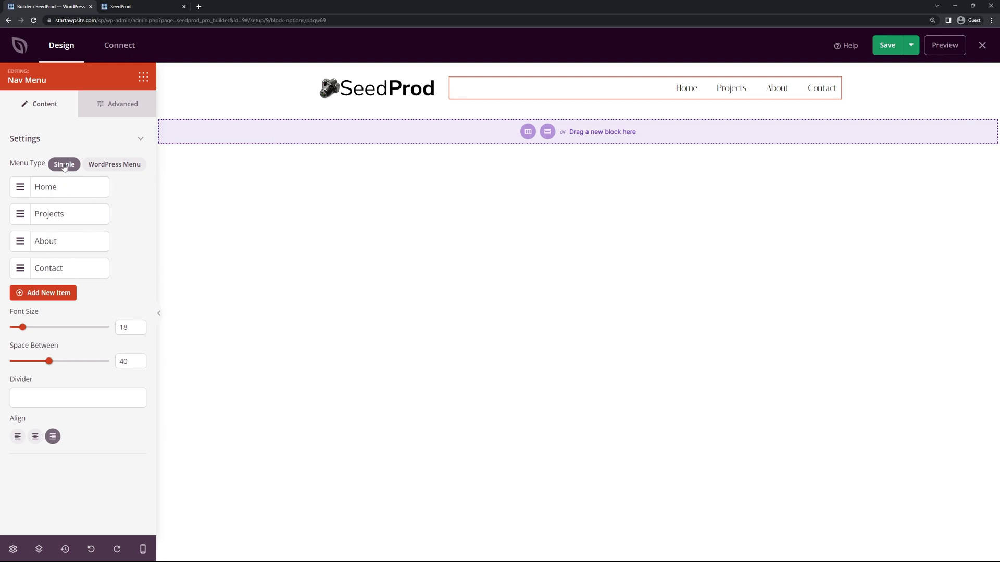
Step: Try a WordPress-managed menu for the Nav Menu, then revert to the Simple menu type
click(115, 164)
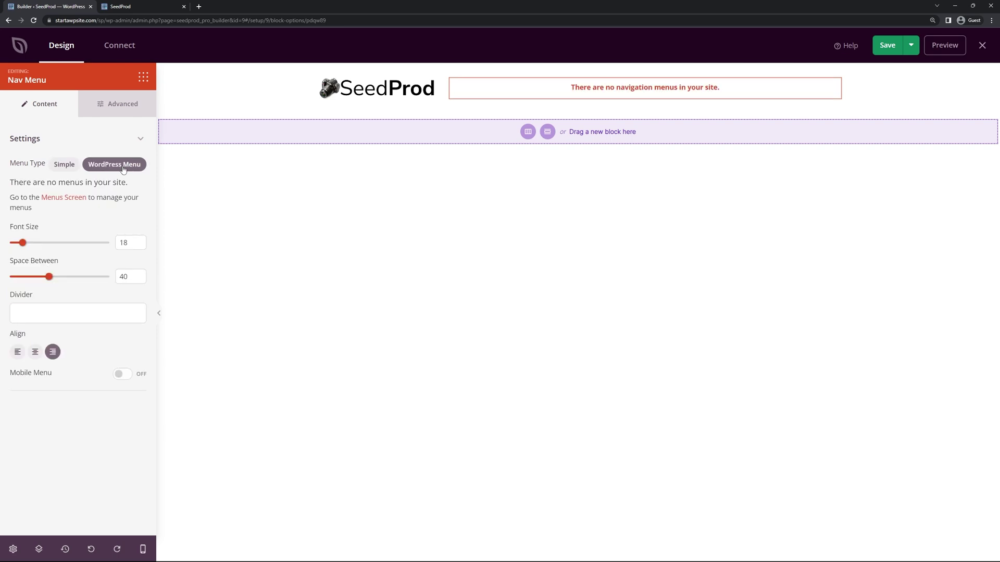
click(69, 202)
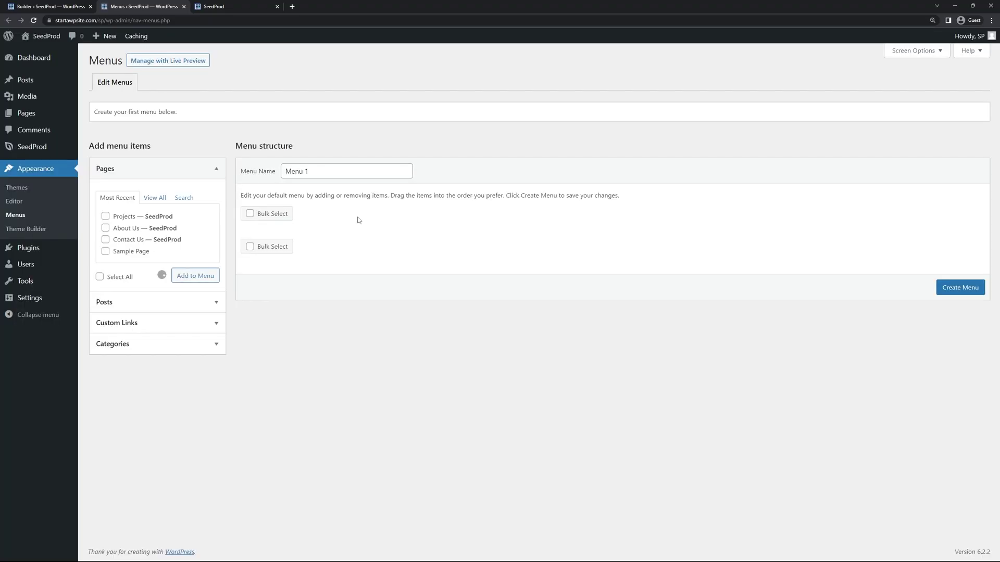
click(183, 7)
mouse_move(670, 91)
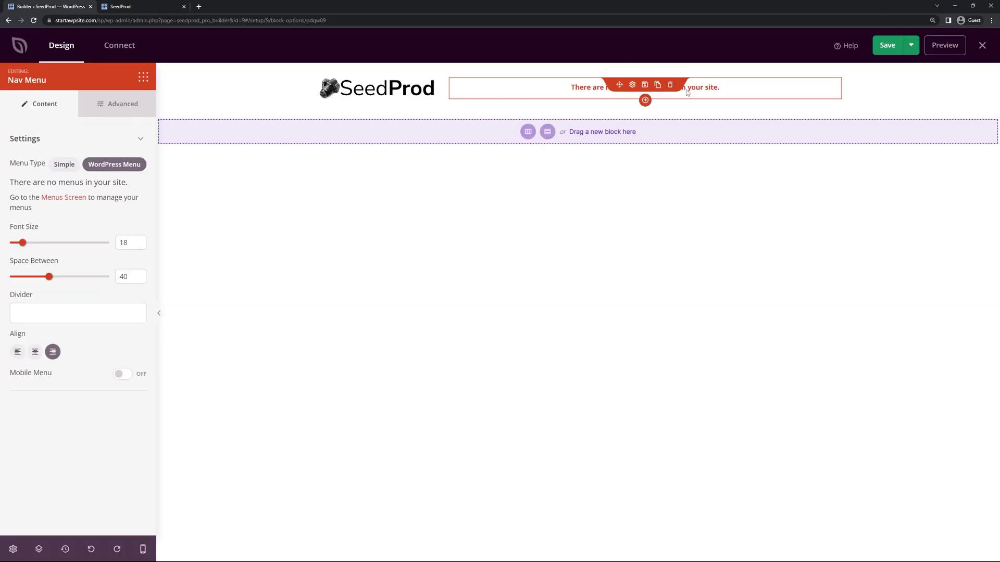
click(64, 165)
Step: Change the Home item's link to /sp, discarding a test duplicate and an extra item
click(46, 187)
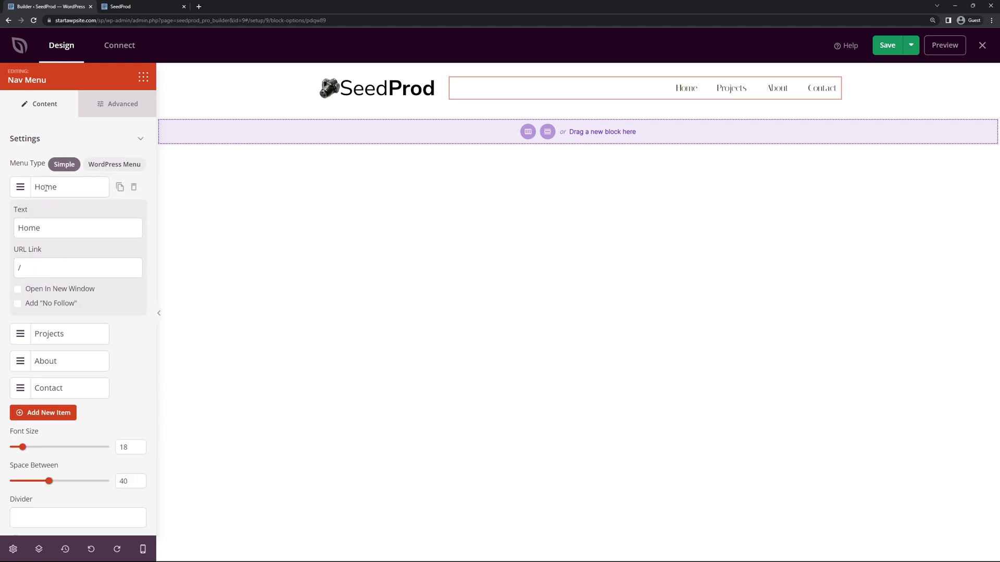
click(34, 269)
text(sp)
click(59, 189)
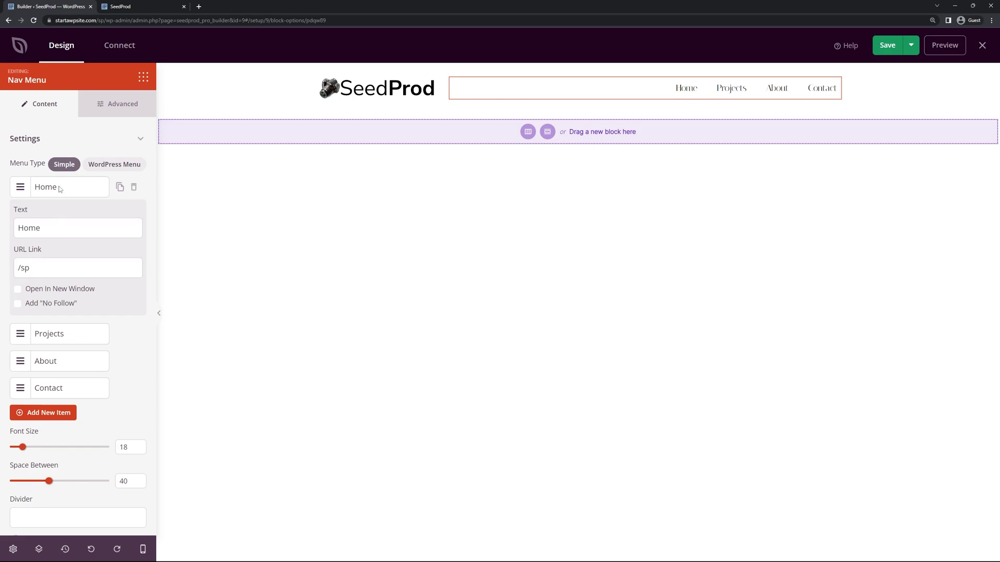
click(120, 189)
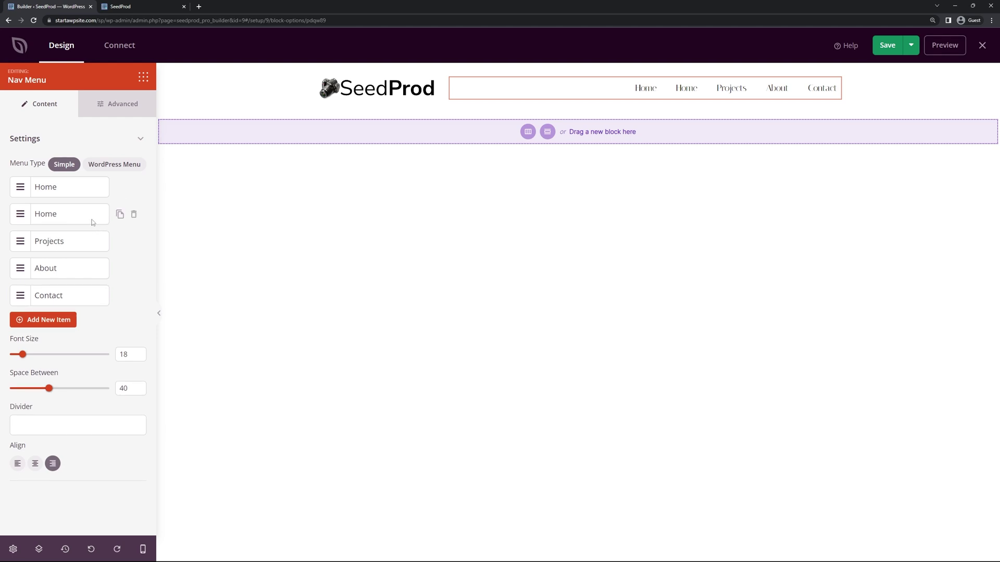
click(134, 215)
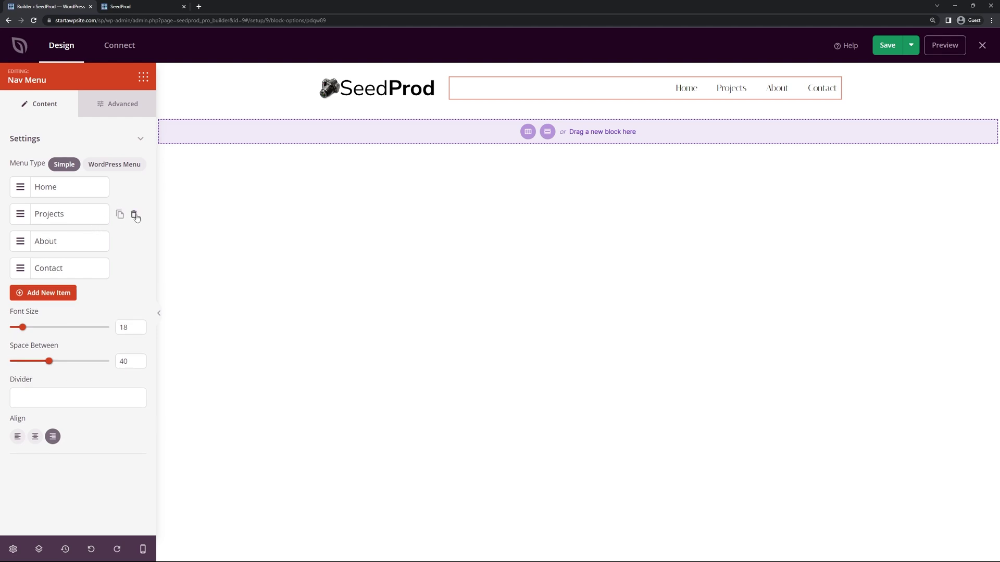
click(47, 293)
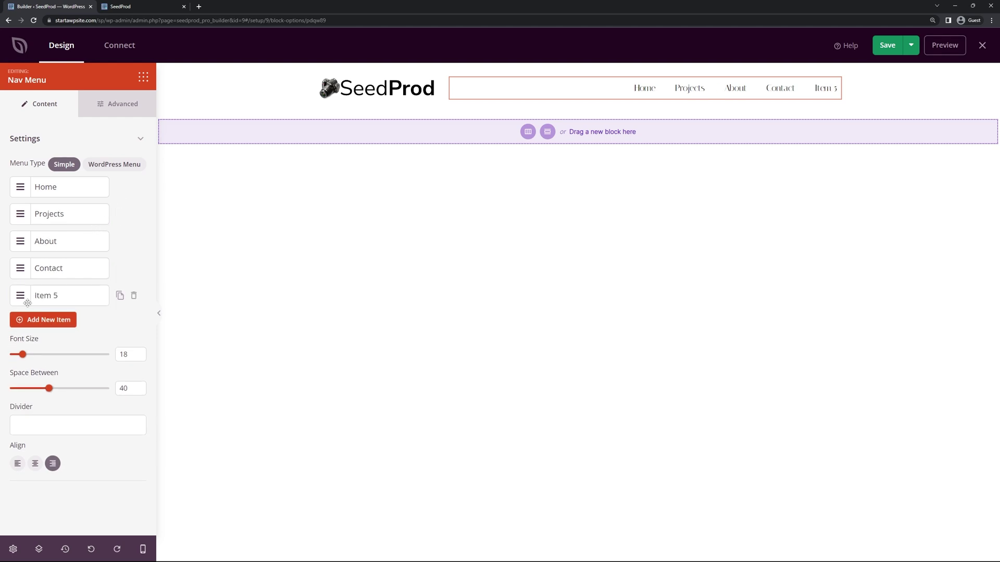
click(134, 295)
mouse_move(19, 270)
mouse_down()
mouse_move(19, 241)
mouse_move(20, 268)
mouse_up()
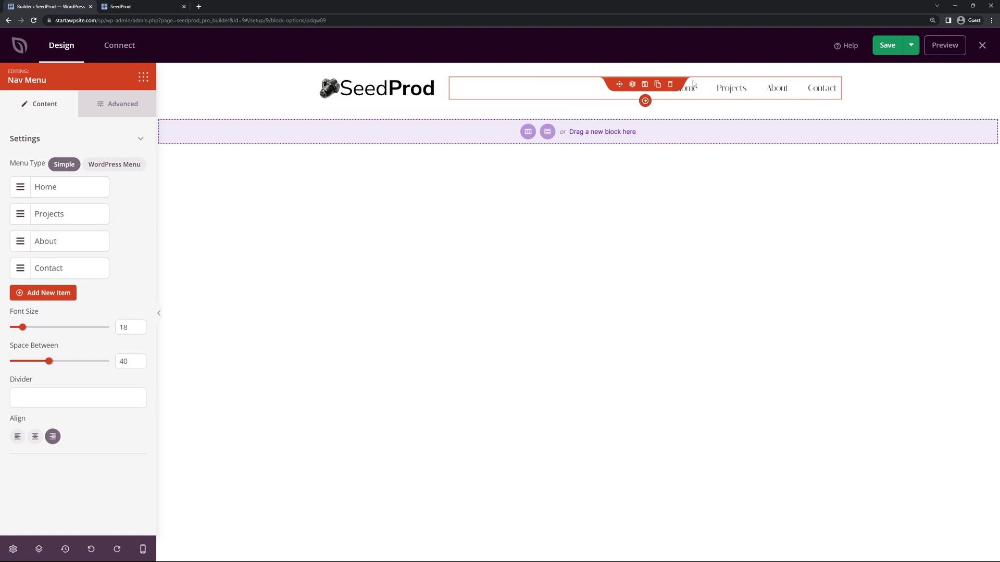
Step: Set the Projects, About and Contact links to /sp/projects, /sp/about and /sp/contact
click(51, 214)
click(27, 296)
text(sp/projects)
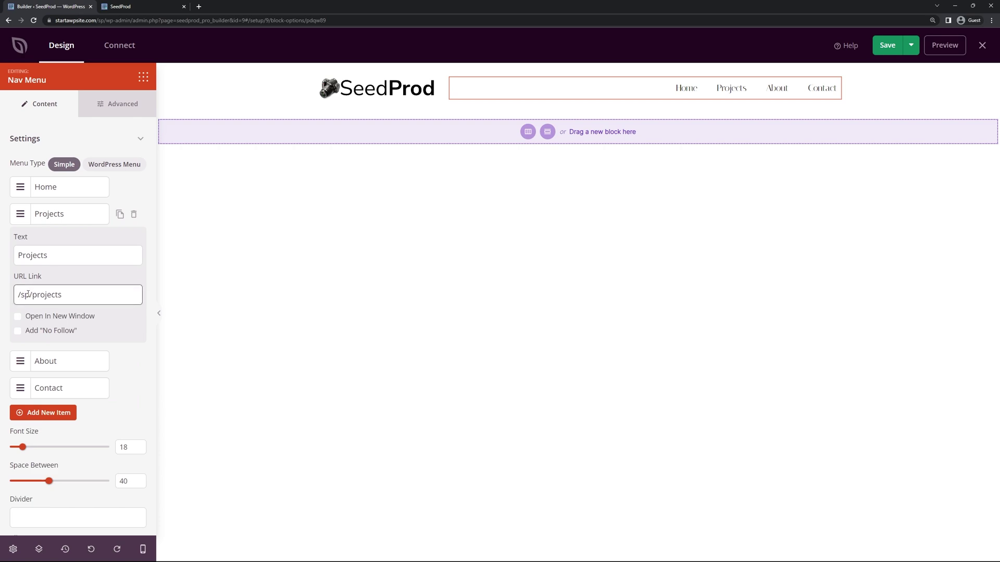
click(51, 214)
click(38, 249)
click(20, 322)
text(sp/about)
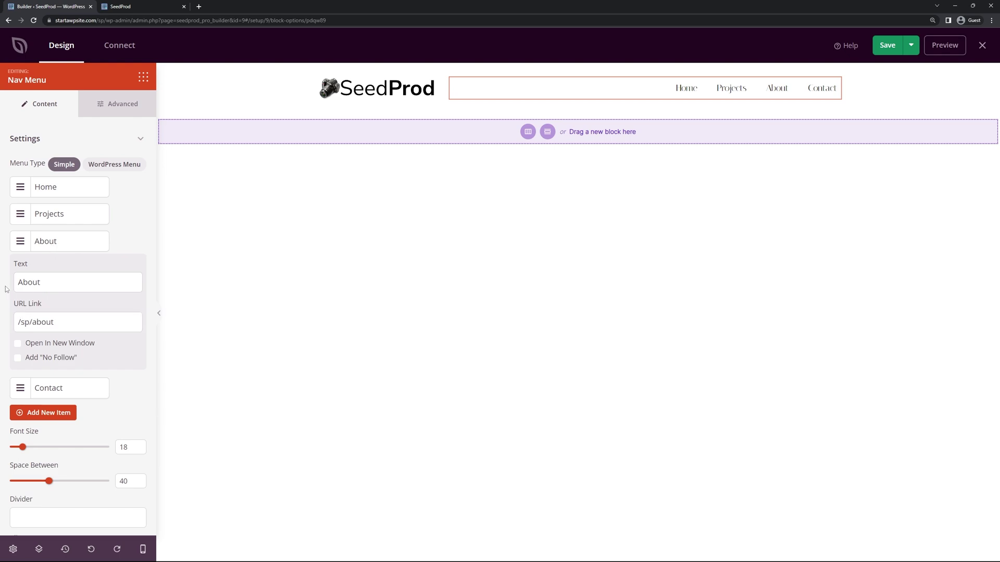
click(67, 242)
click(49, 268)
click(21, 349)
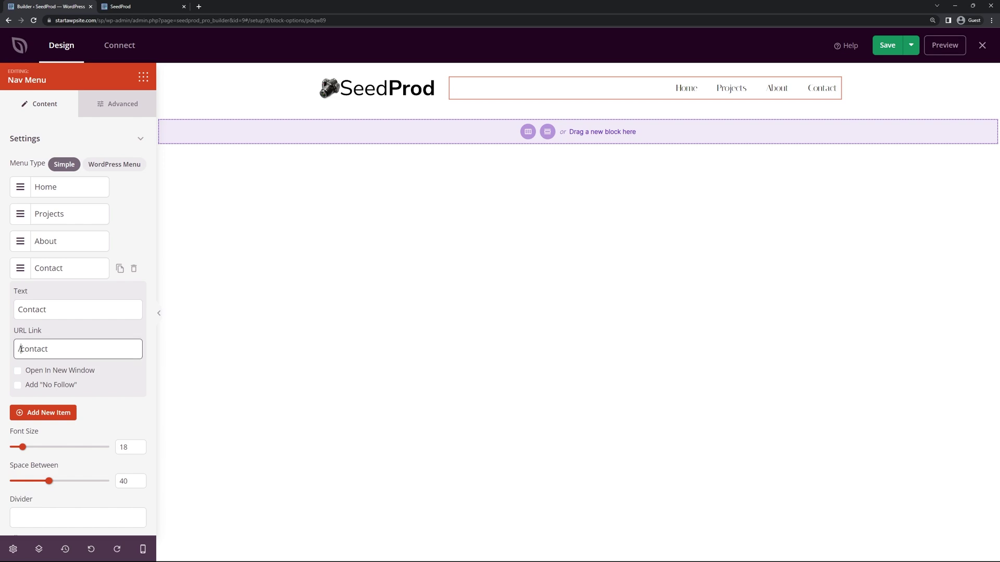
text(sp/)
click(62, 268)
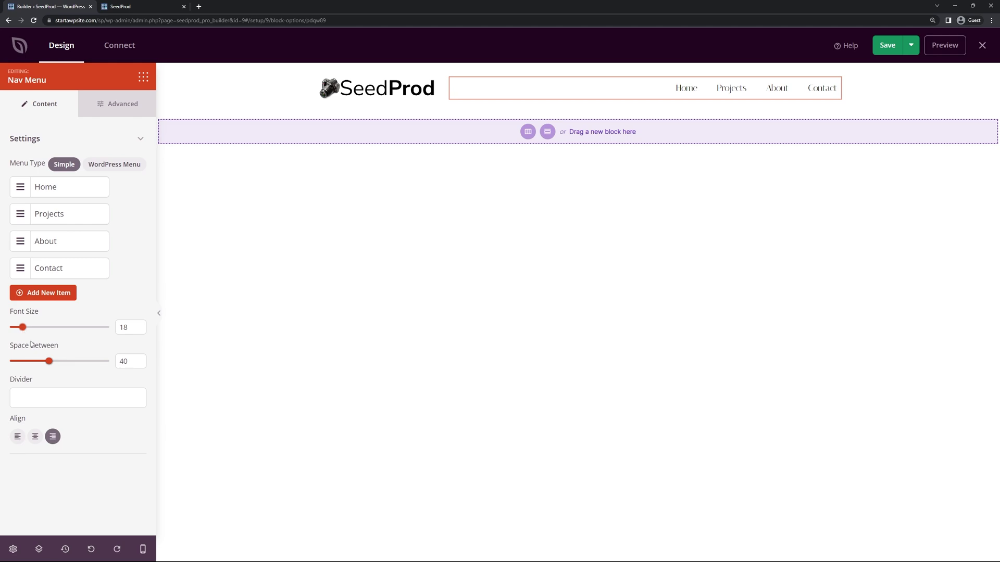
Step: Try a '|' divider and other alignments, keeping no divider and right-aligned items
click(52, 396)
text(|)
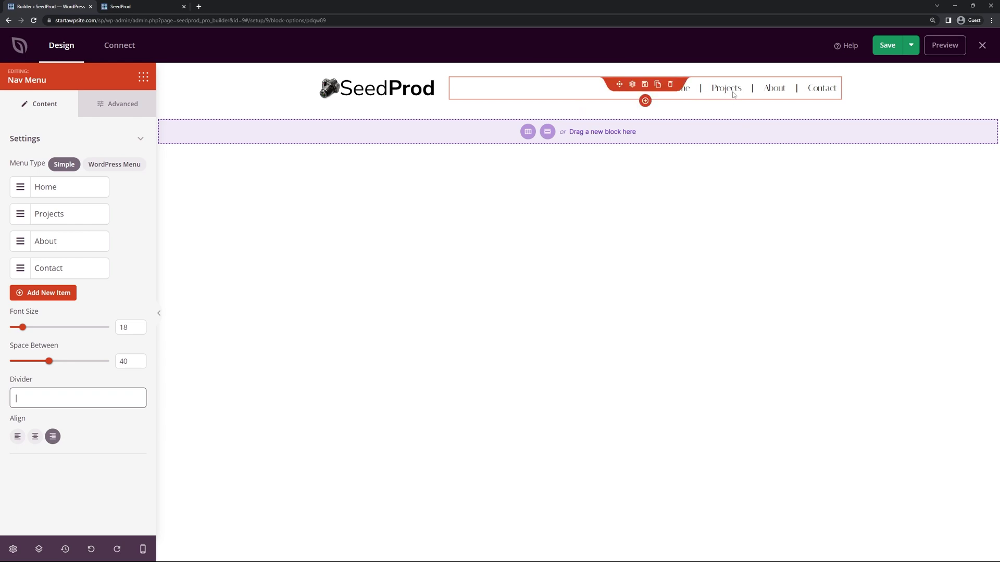
key(BackSpace)
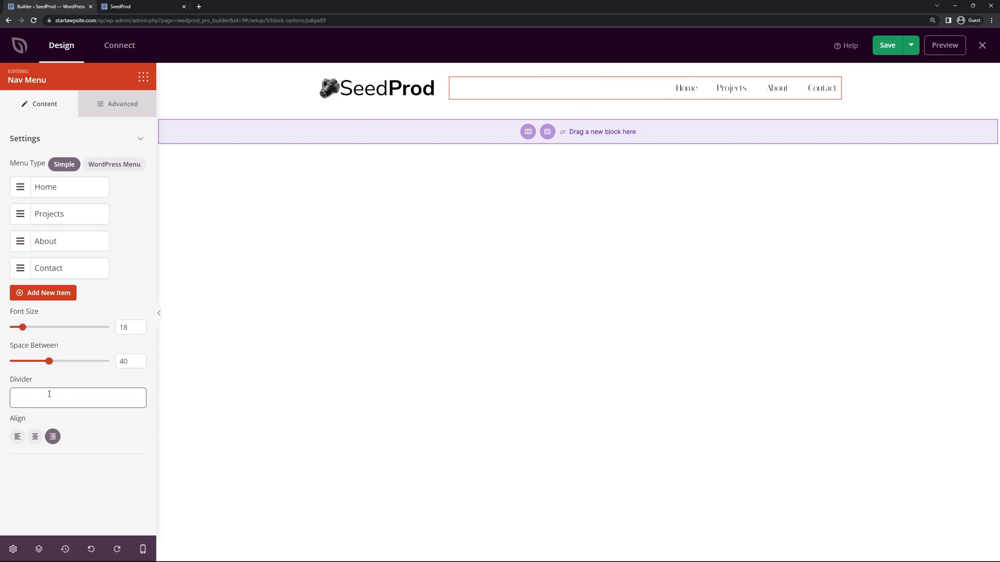
click(18, 437)
click(34, 436)
click(52, 436)
click(123, 103)
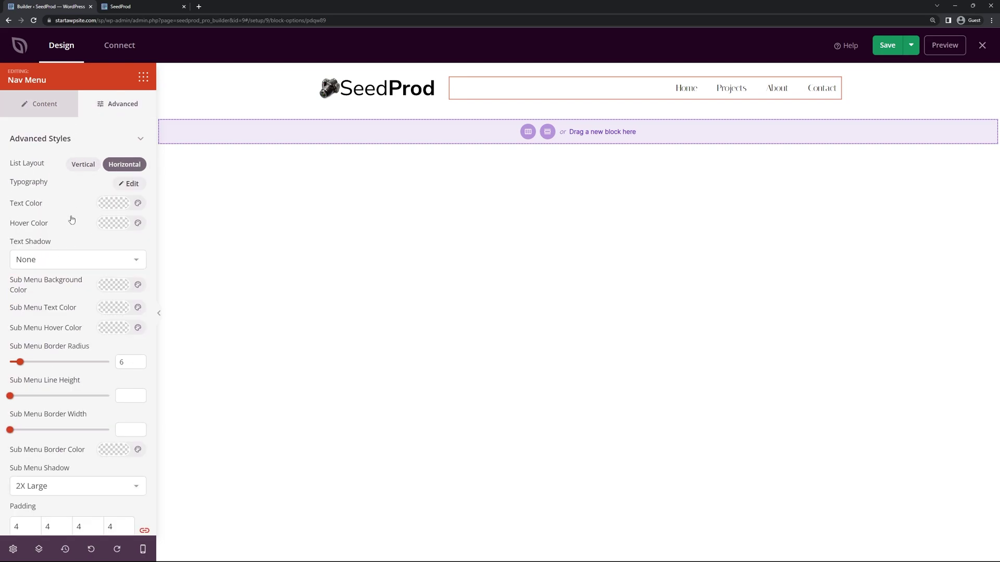
Step: Save the header template with the new logo
scroll(73, 214, down, 3)
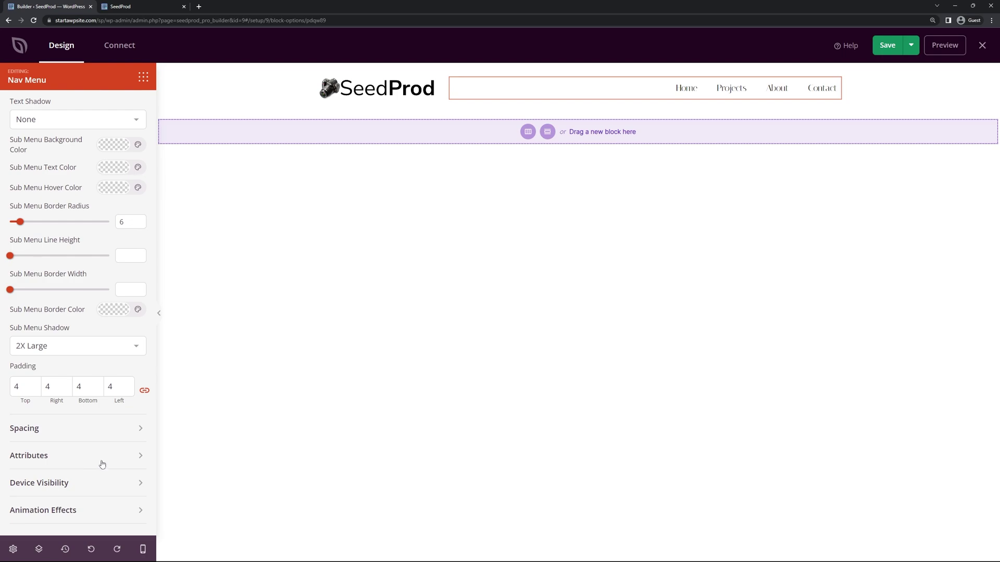
scroll(104, 498, up, 3)
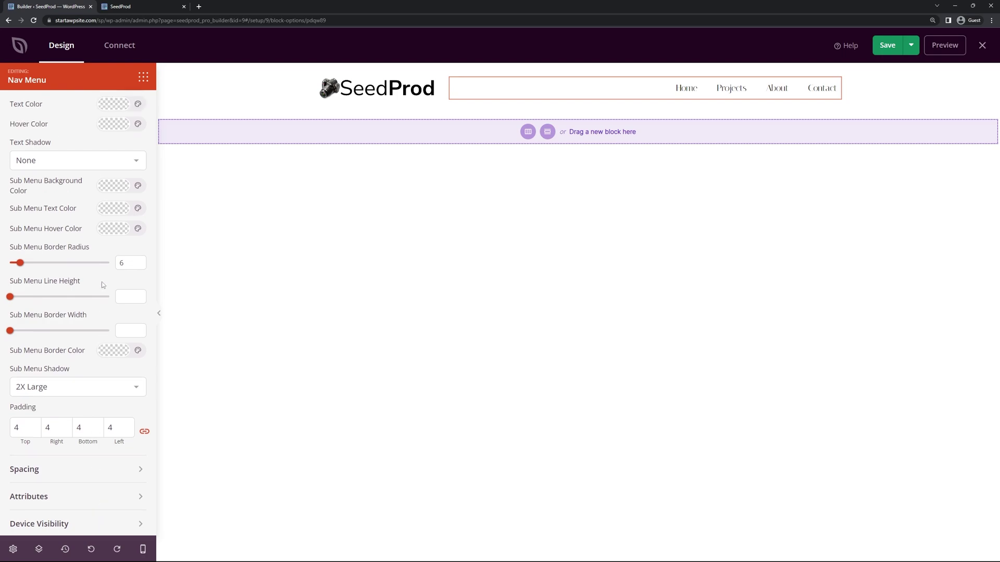
click(189, 126)
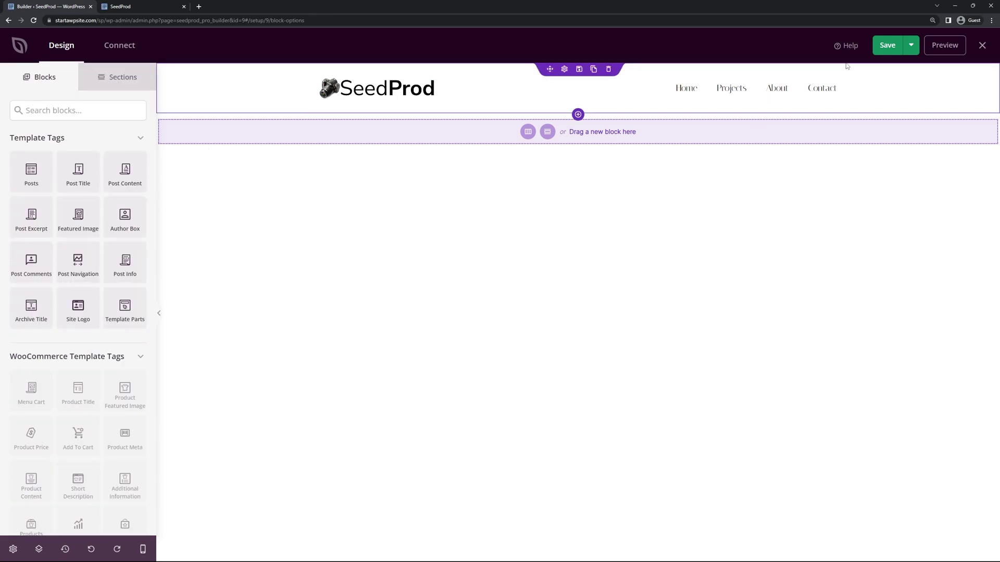
click(888, 47)
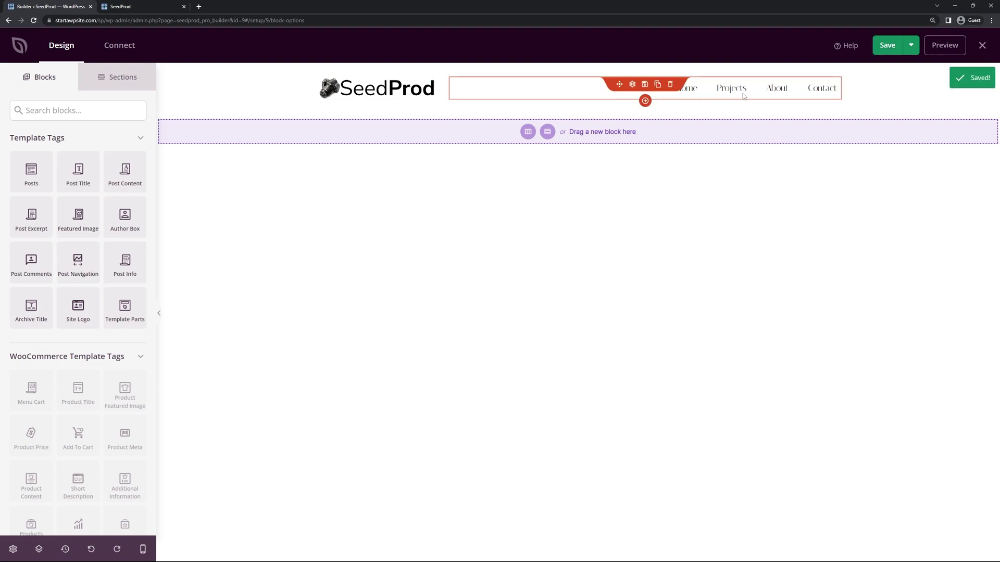
Step: Reload the live site to check the SeedProd logo, then go back to the builder
click(128, 7)
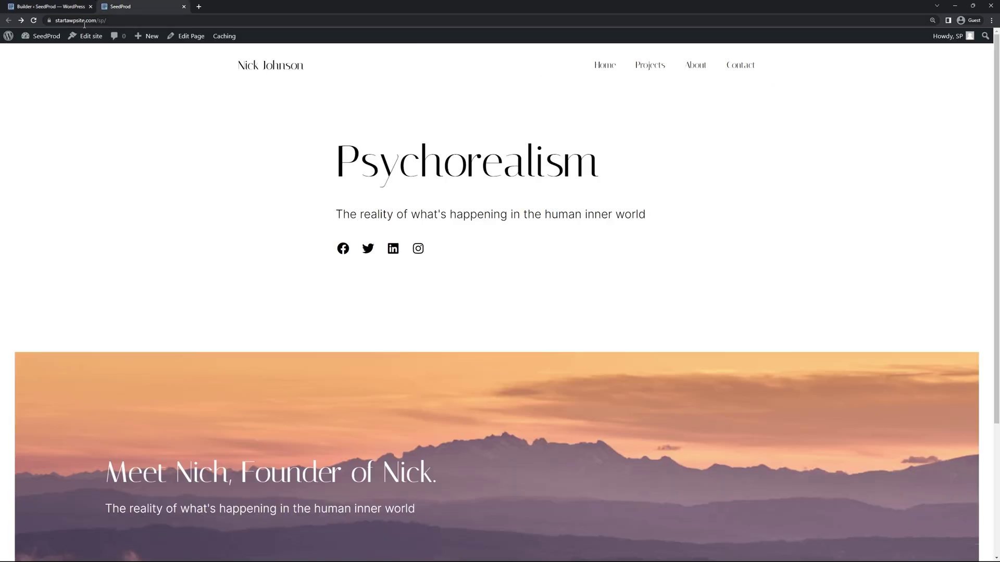
click(34, 21)
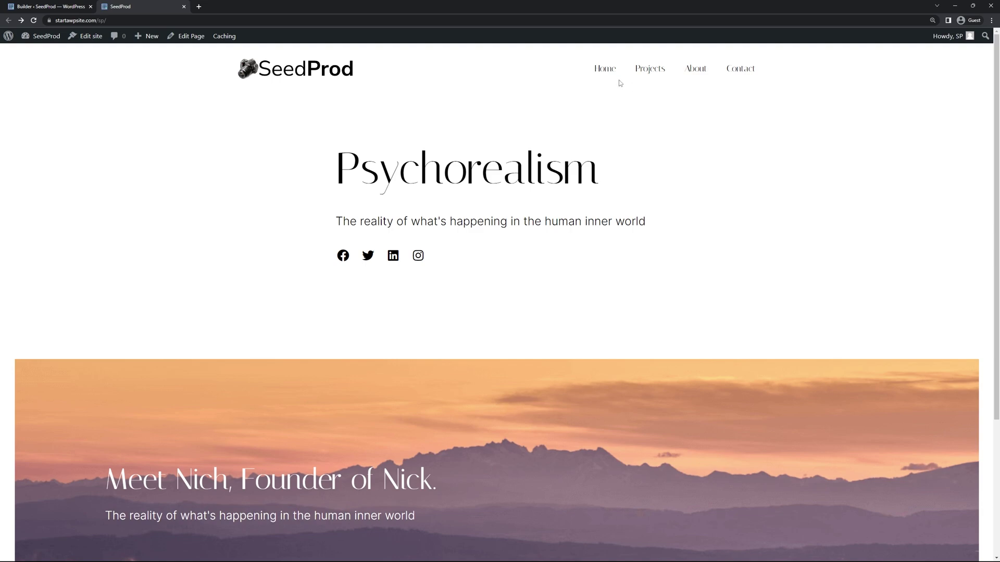
click(73, 7)
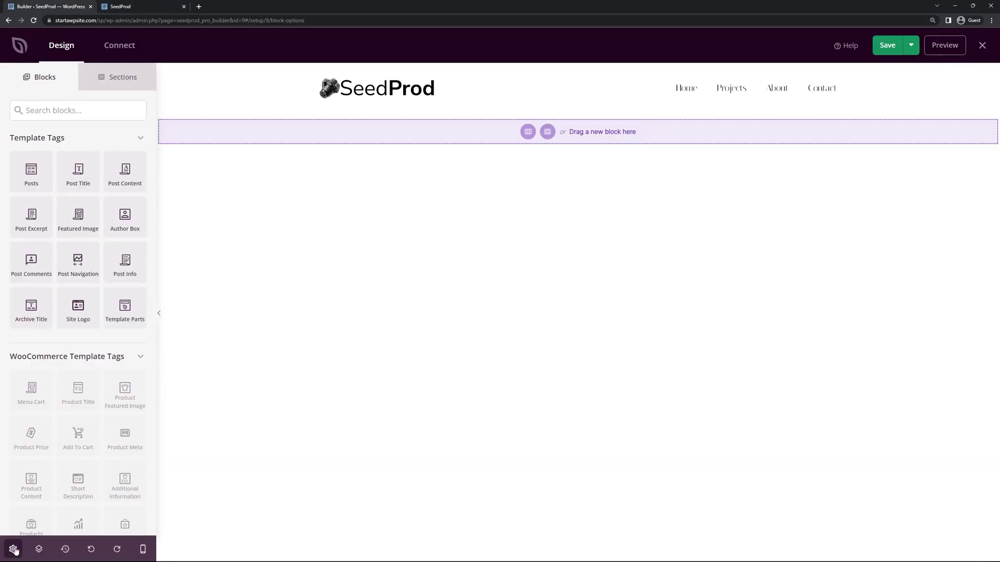
key(F5)
Step: Open the Global CSS settings and browse the style-guide preview and the Colors section
click(538, 74)
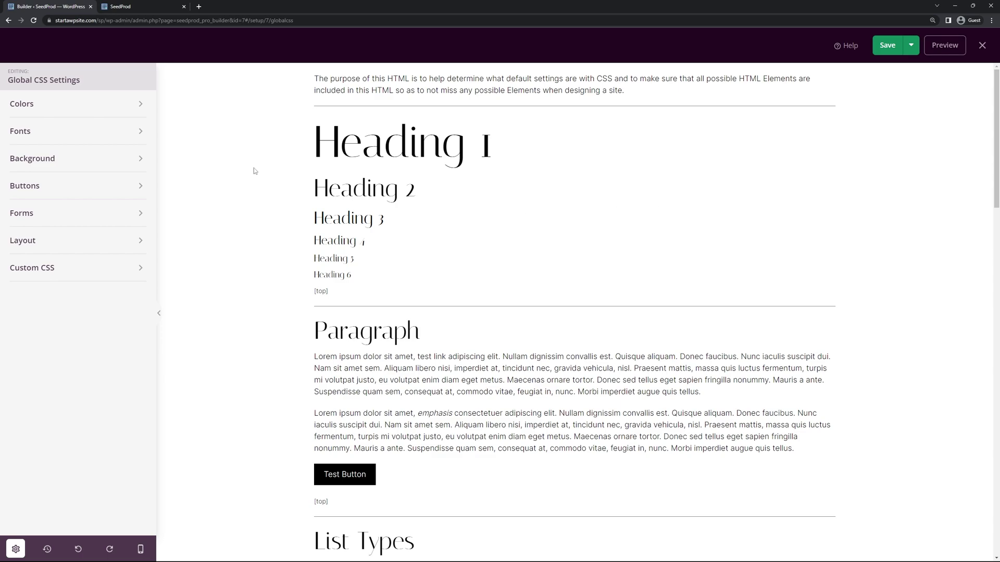
scroll(710, 170, down, 20)
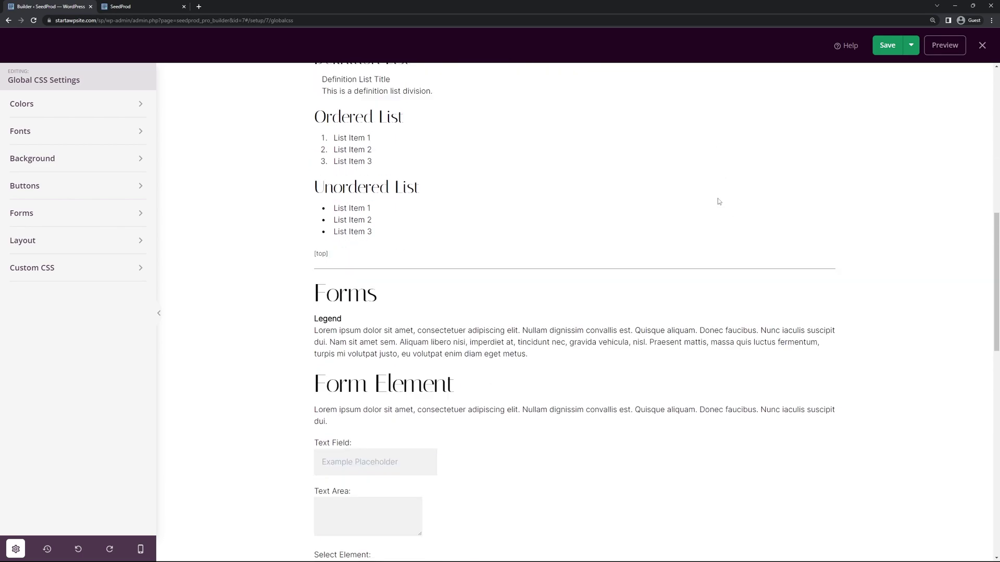
scroll(723, 221, up, 20)
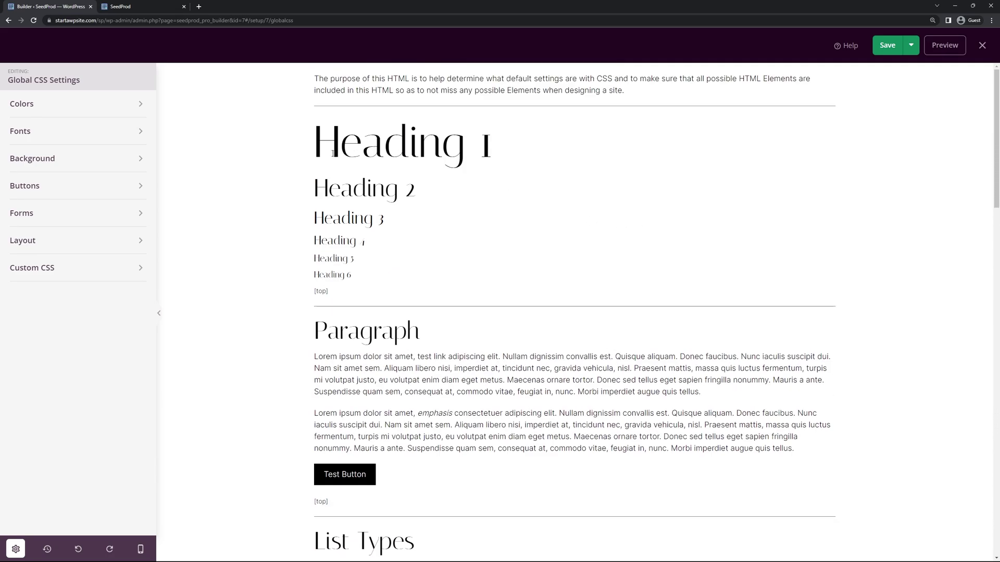
click(70, 104)
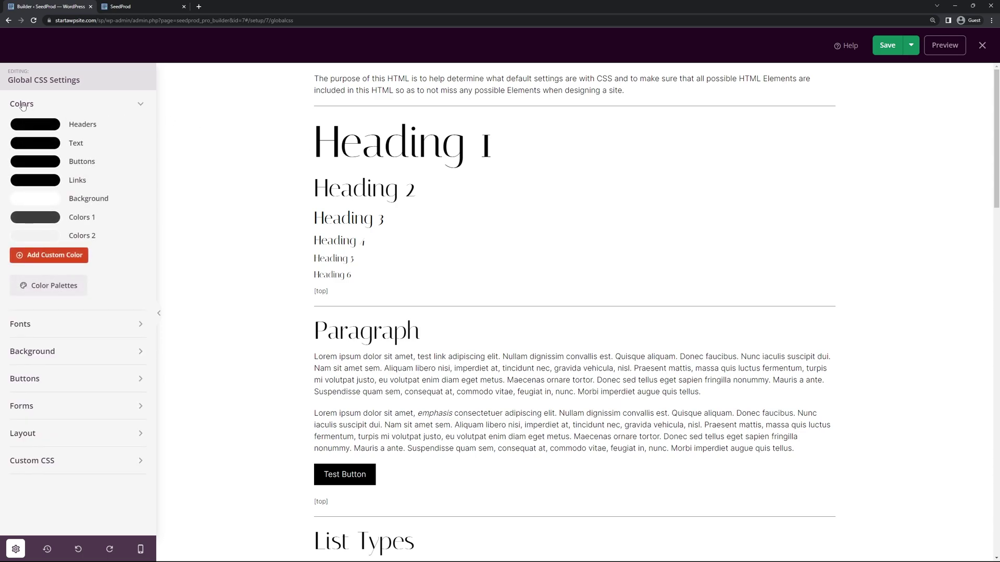
mouse_move(124, 219)
click(35, 109)
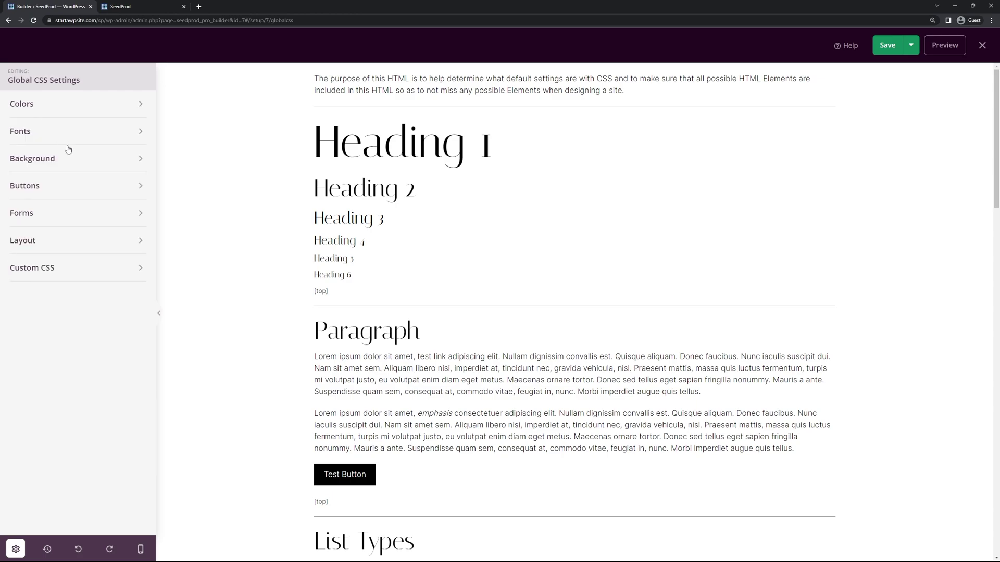
click(38, 132)
Step: Set the global Header Font to Nunito
click(76, 174)
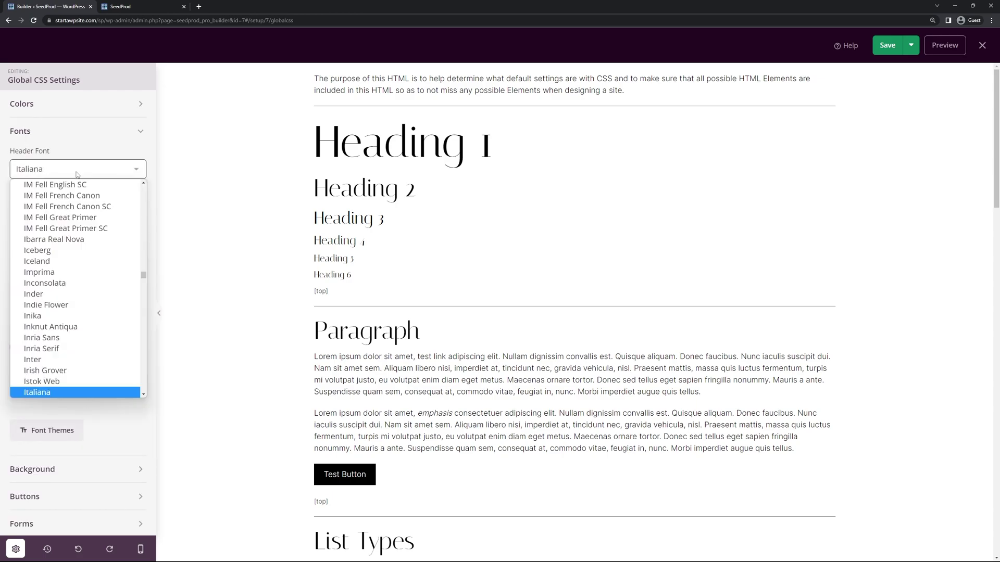
text(nunito)
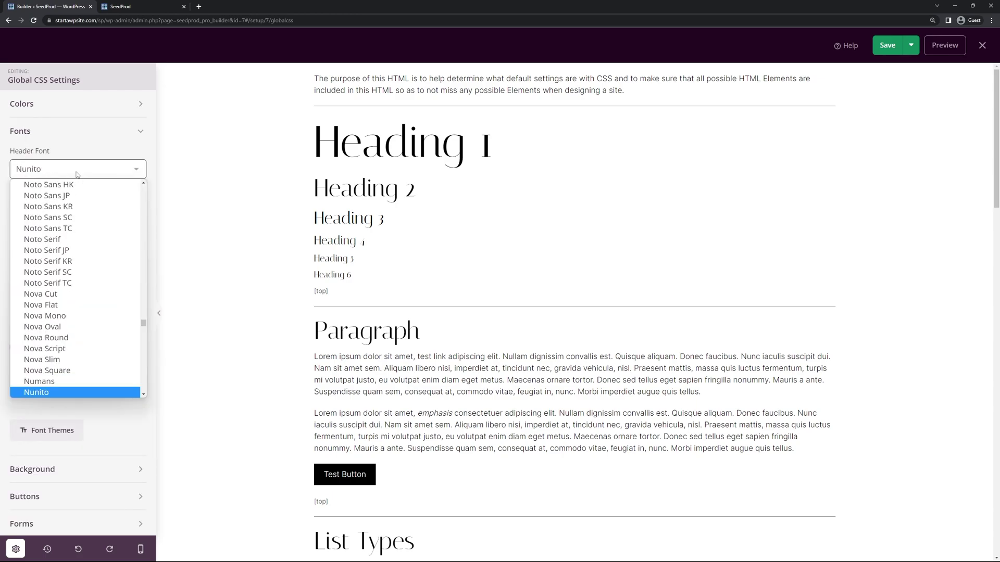
scroll(73, 364, down, 3)
click(94, 315)
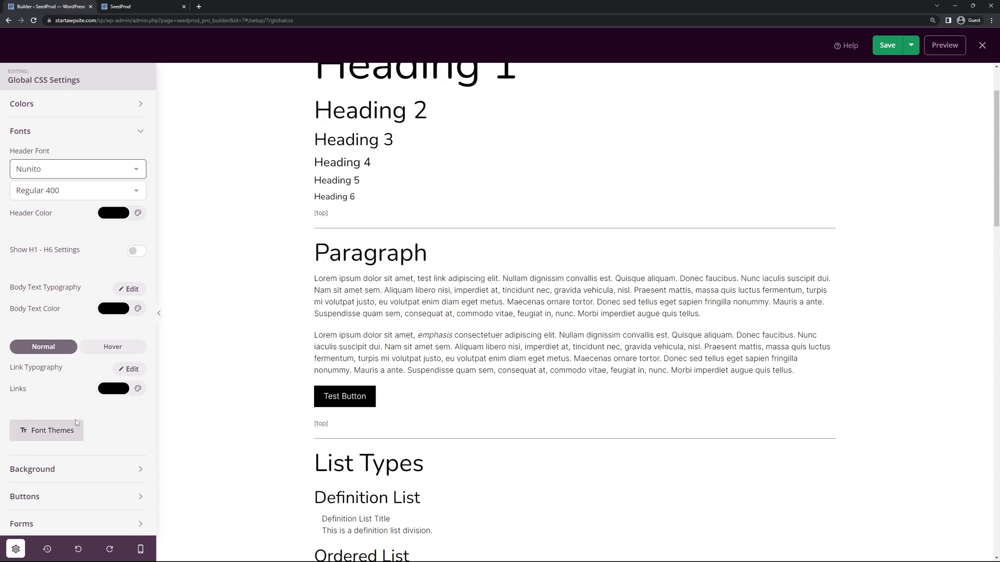
click(112, 349)
click(71, 353)
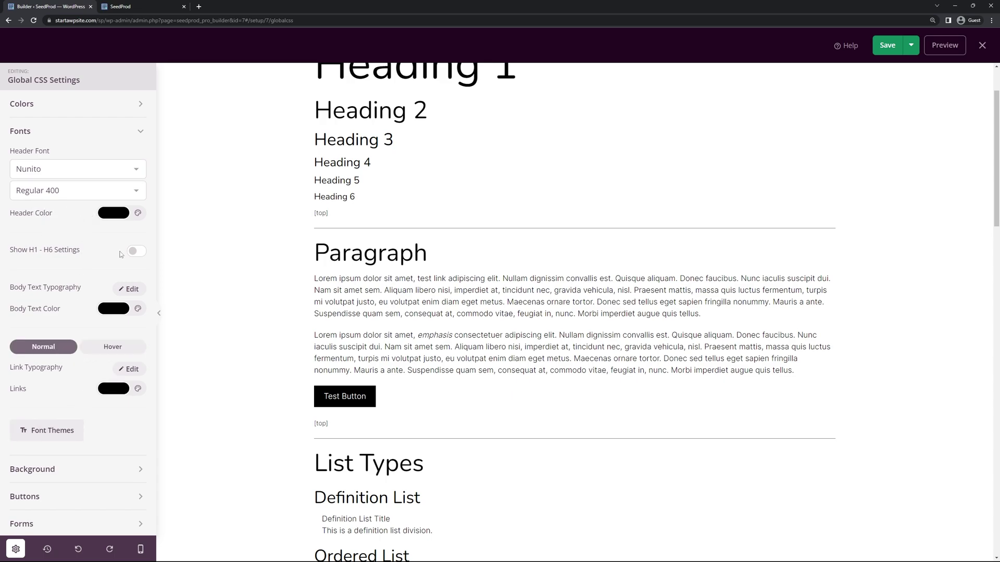
click(138, 253)
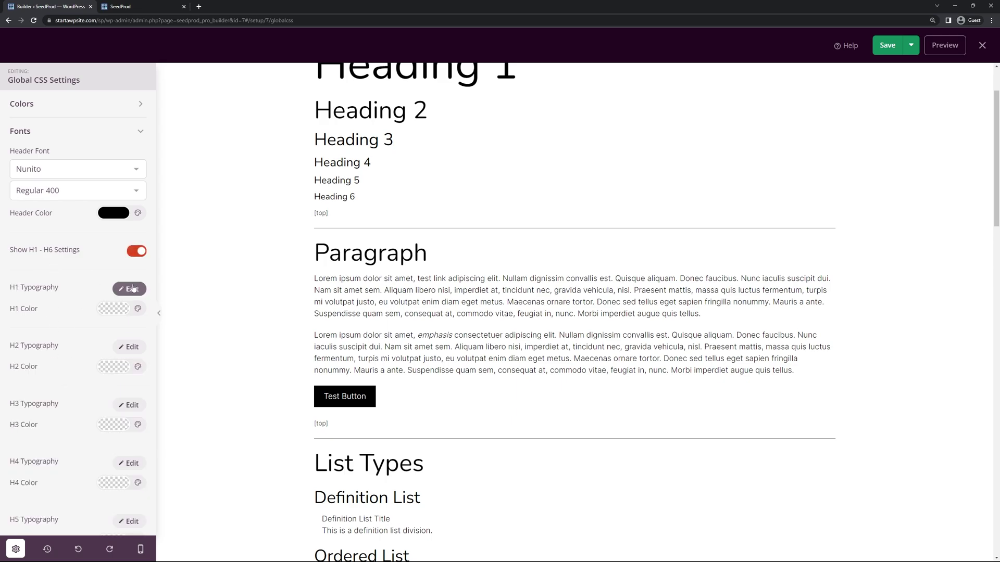
click(137, 252)
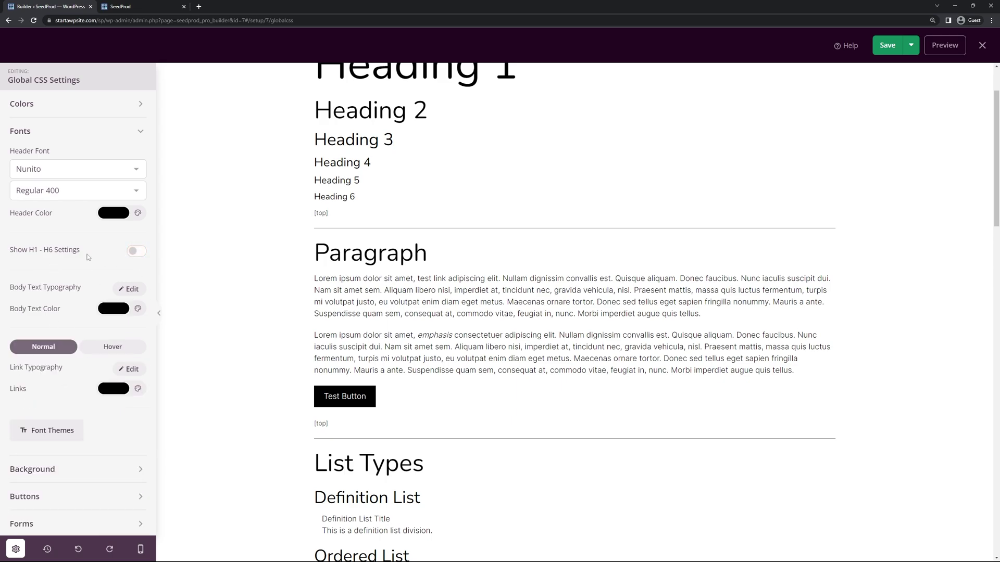
Step: Try a blue link colour, revert links to black, and save the global styles
scroll(84, 338, down, 1)
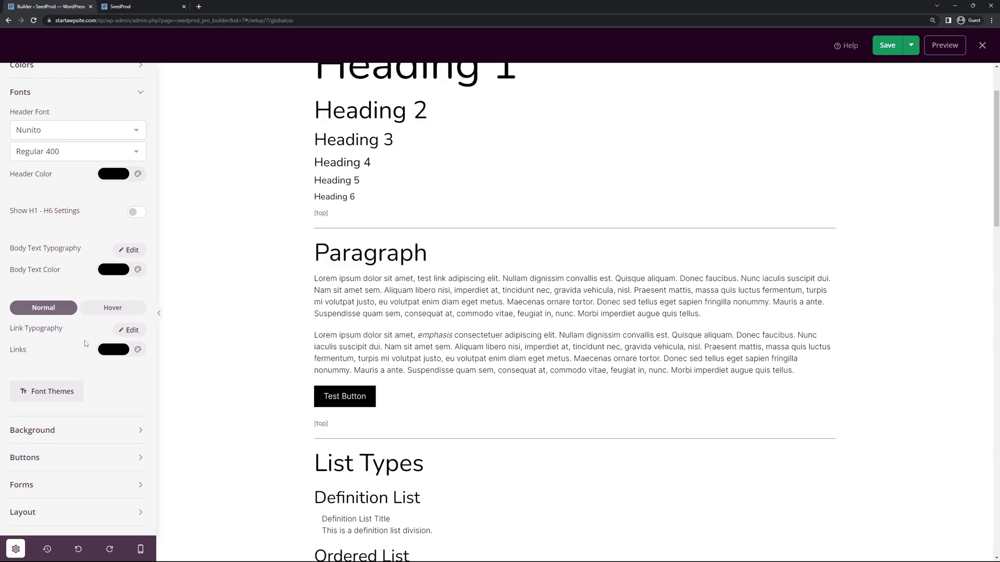
click(113, 350)
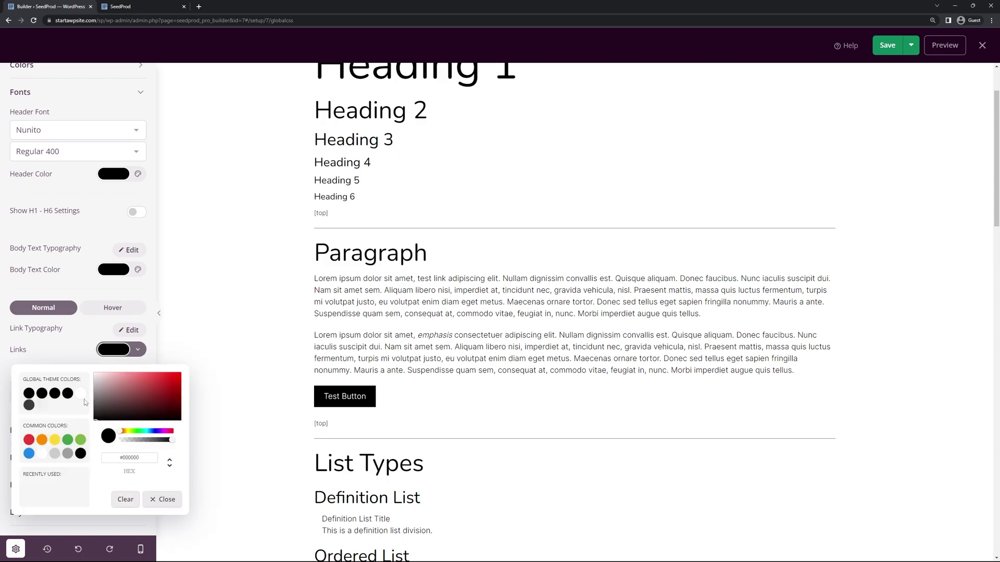
click(28, 454)
click(65, 349)
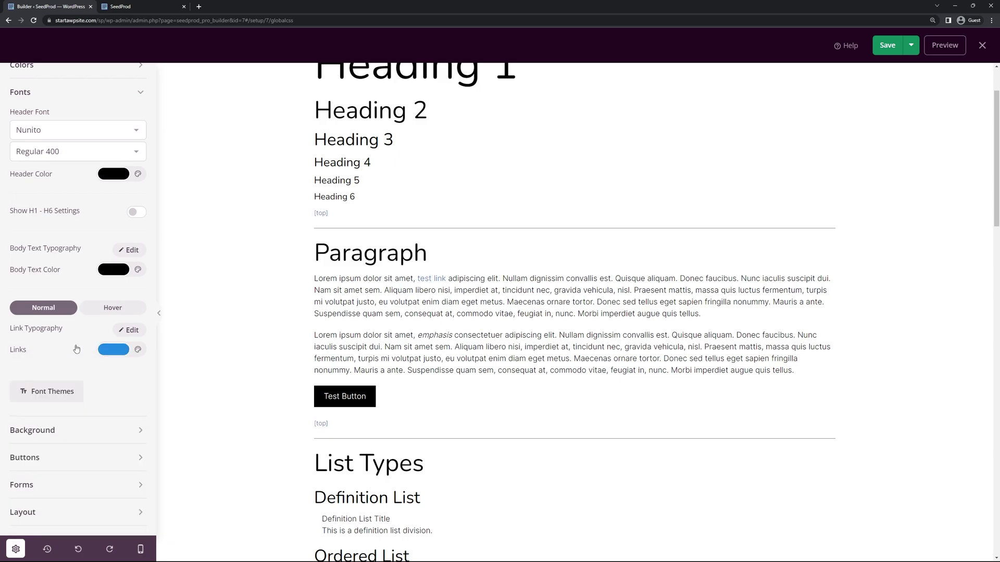
click(113, 350)
click(80, 453)
click(82, 352)
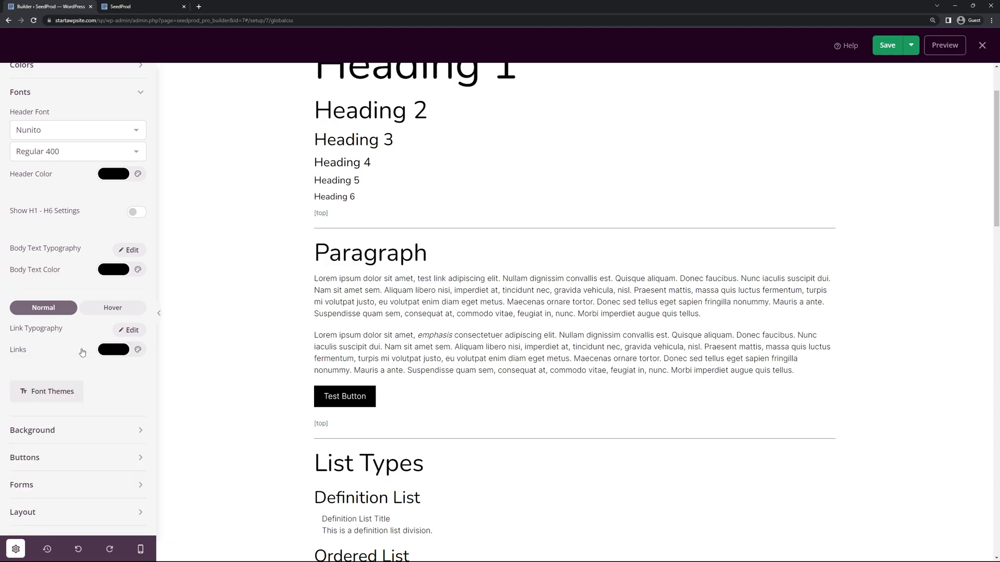
scroll(84, 268, up, 1)
click(122, 132)
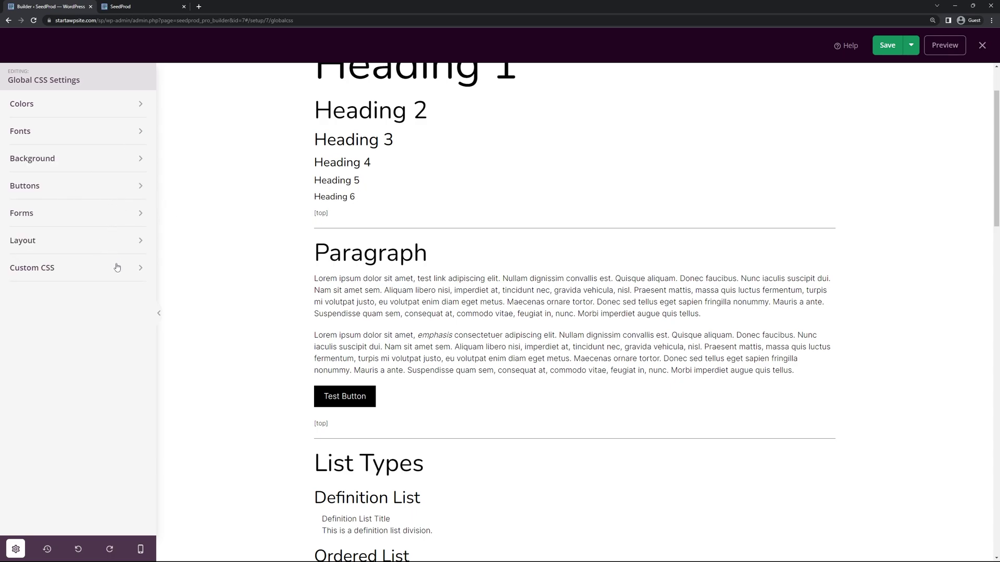
click(887, 46)
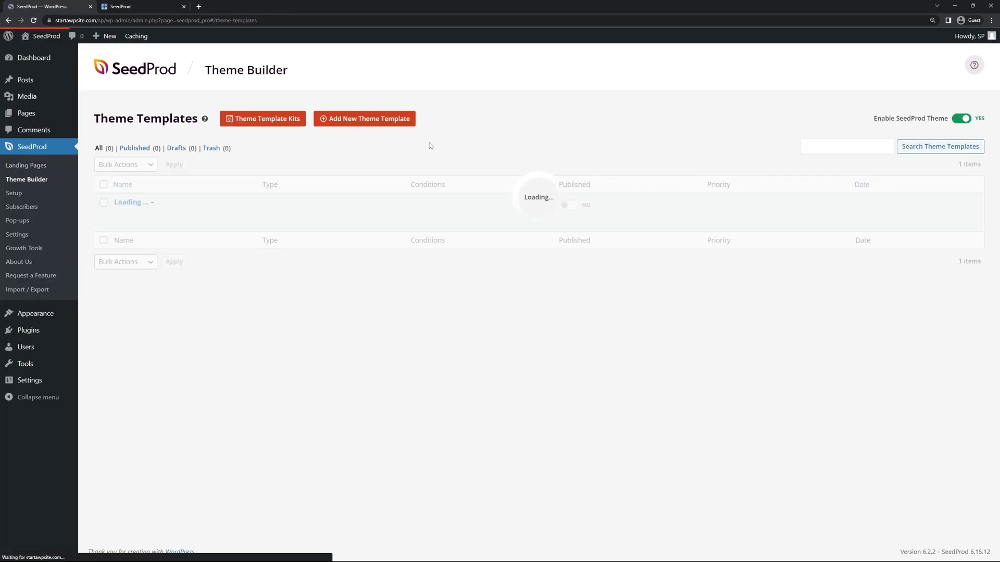
Step: On the live site, reload the home page and check the Projects page
click(120, 6)
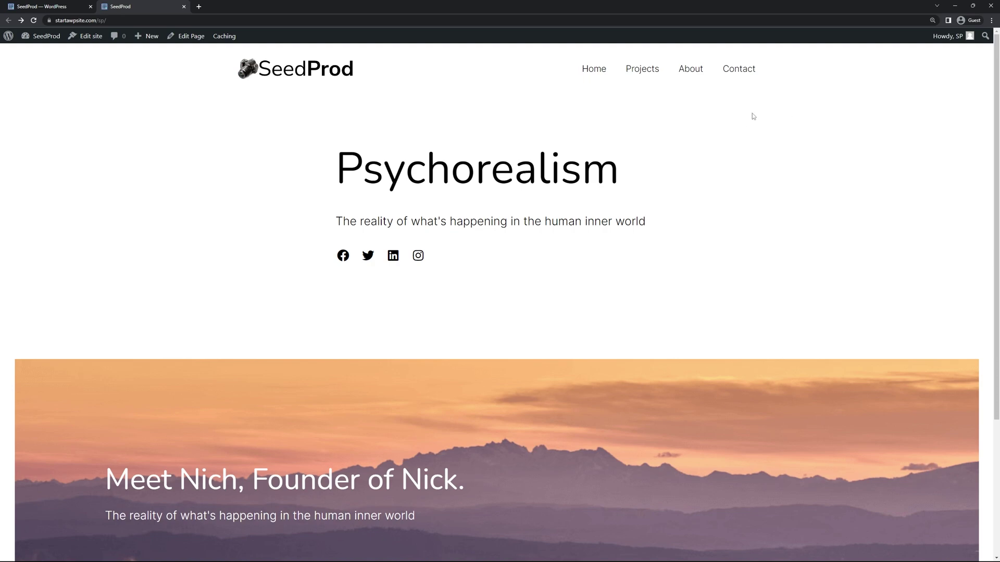
click(585, 75)
click(645, 79)
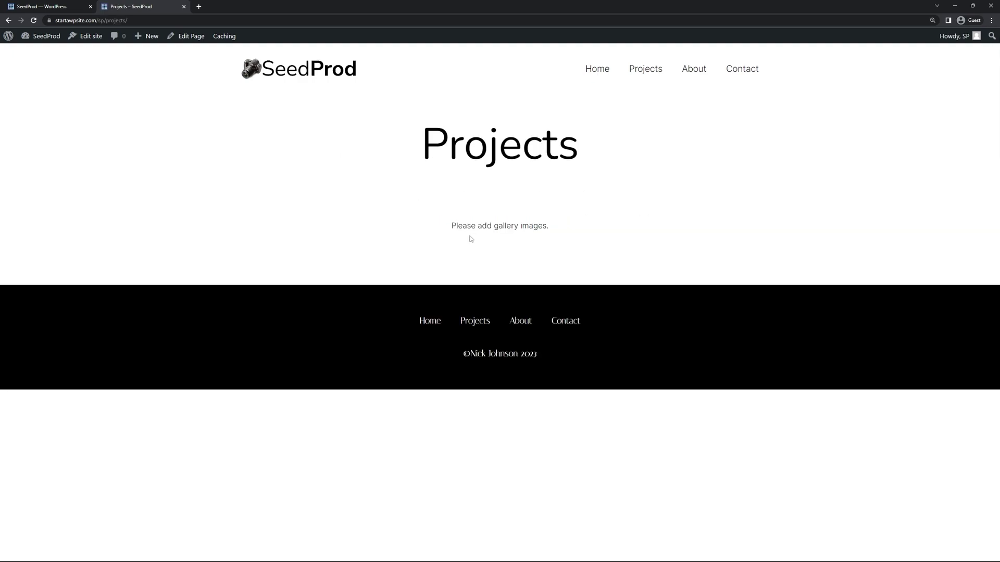
drag(451, 227, 567, 234)
click(571, 234)
Step: Check the About and Contact pages, then return to the Theme Templates list
click(694, 70)
scroll(759, 218, down, 3)
scroll(760, 219, up, 3)
click(745, 74)
scroll(840, 271, down, 4)
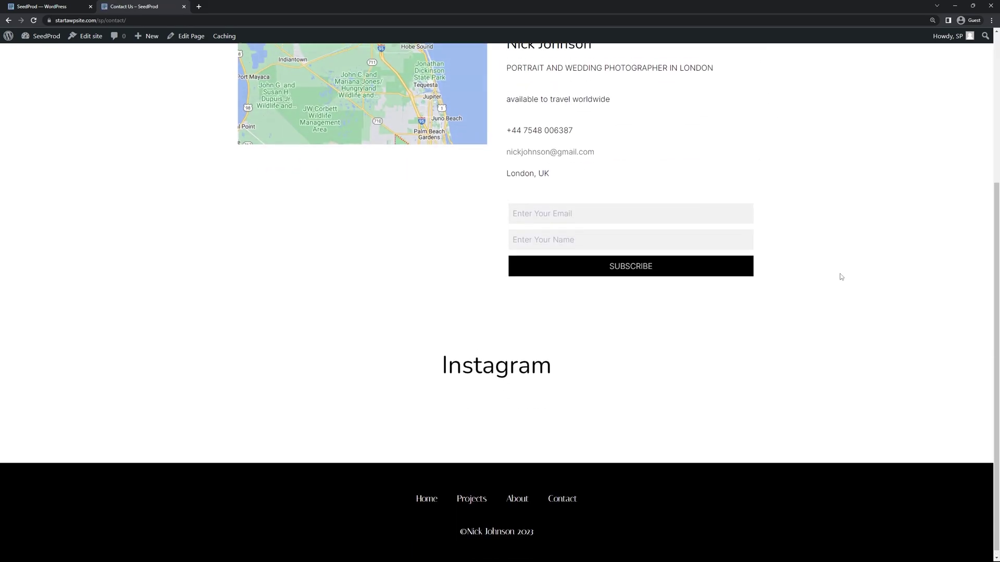
scroll(839, 277, up, 4)
click(315, 76)
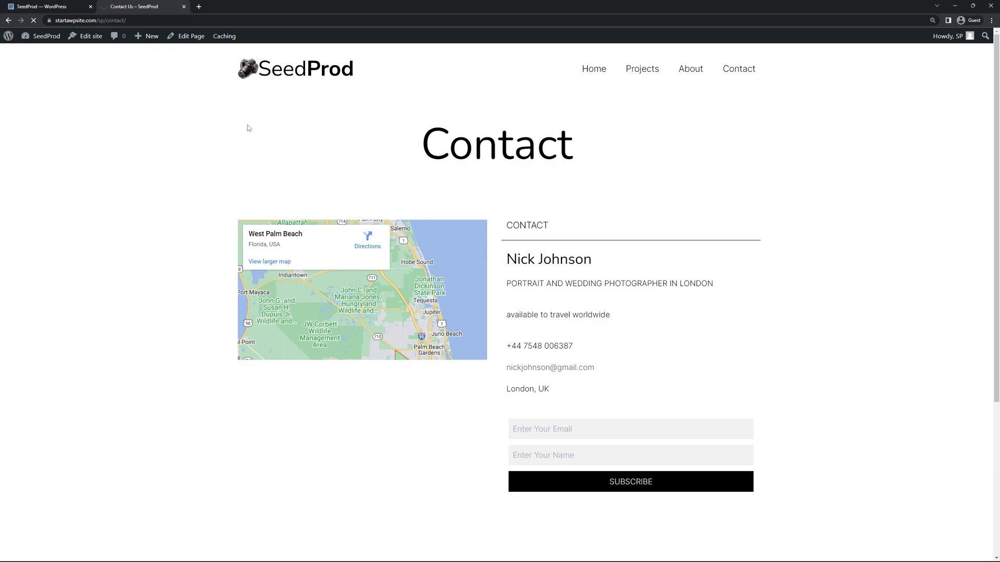
scroll(286, 176, down, 4)
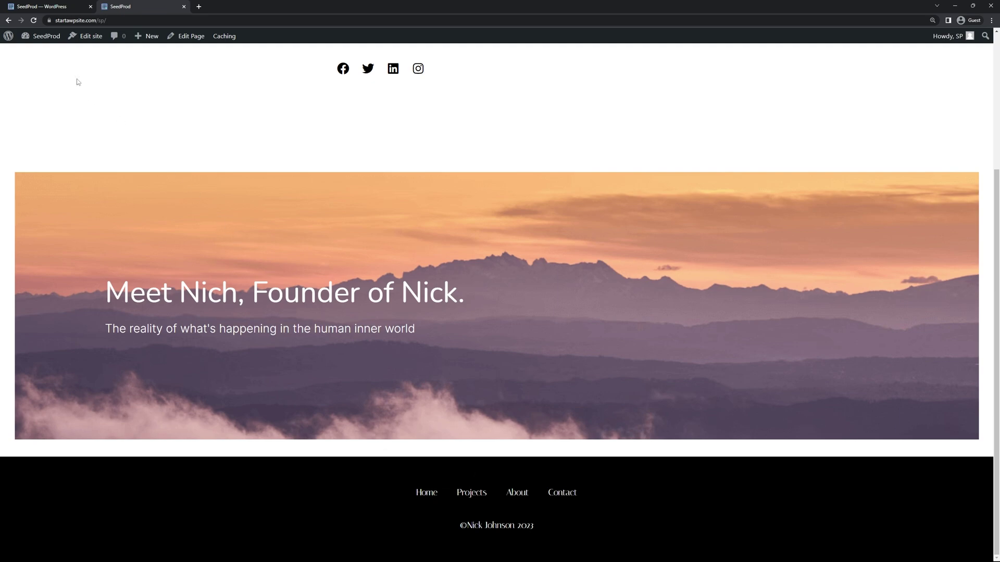
click(52, 6)
scroll(128, 398, down, 1)
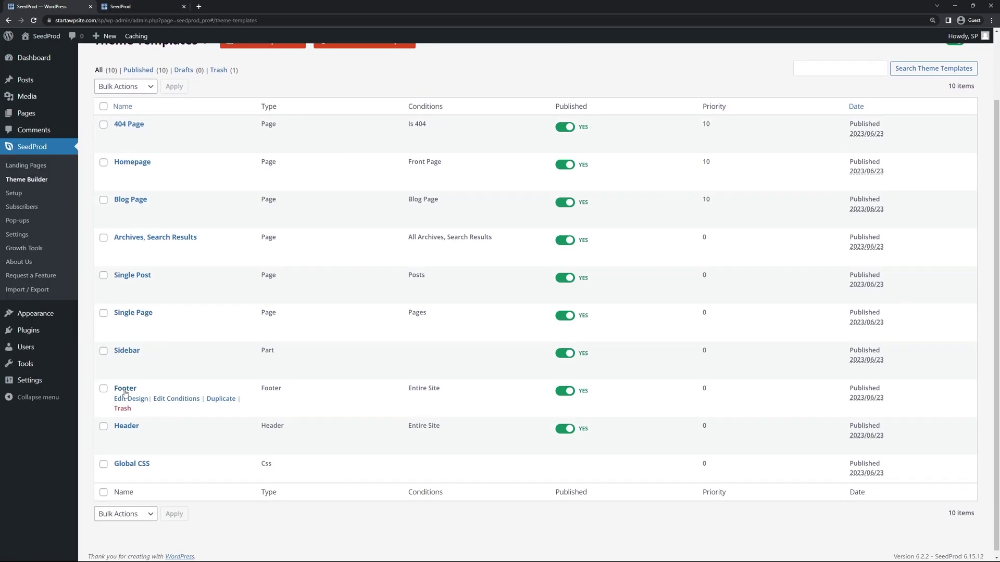
Step: Change the footer copyright name to 'SeedProd' and shrink the text to size 15
click(129, 399)
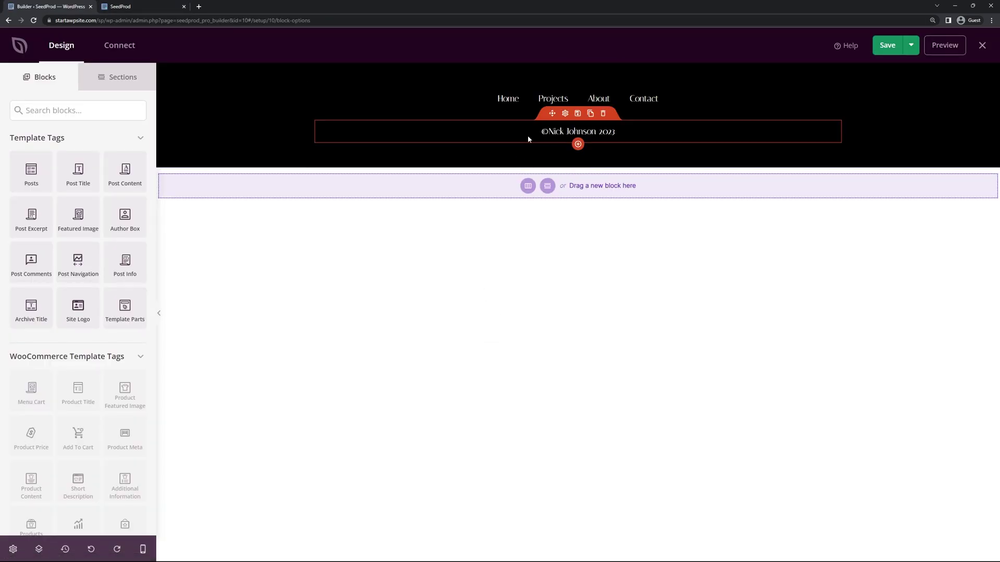
click(563, 131)
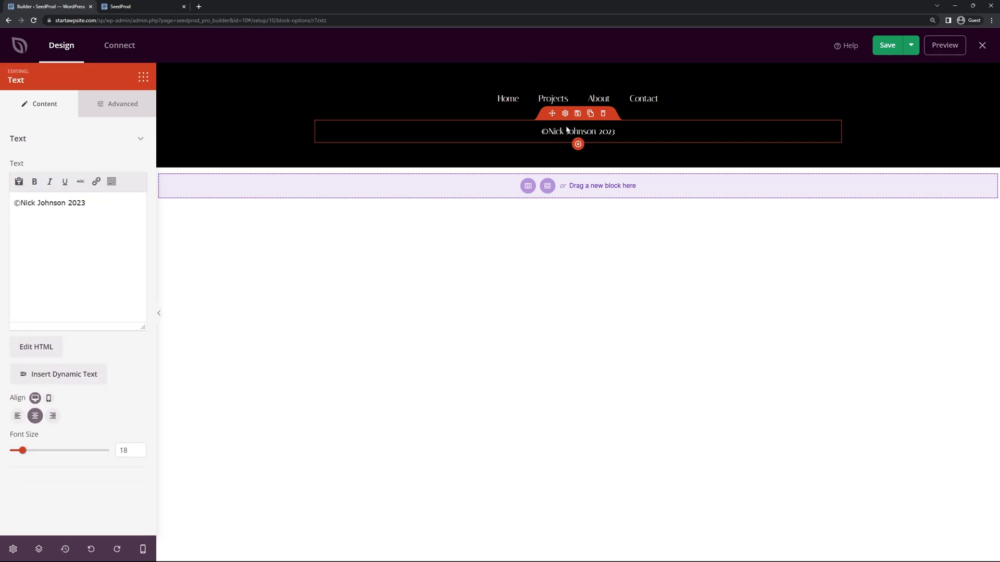
drag(67, 204, 27, 203)
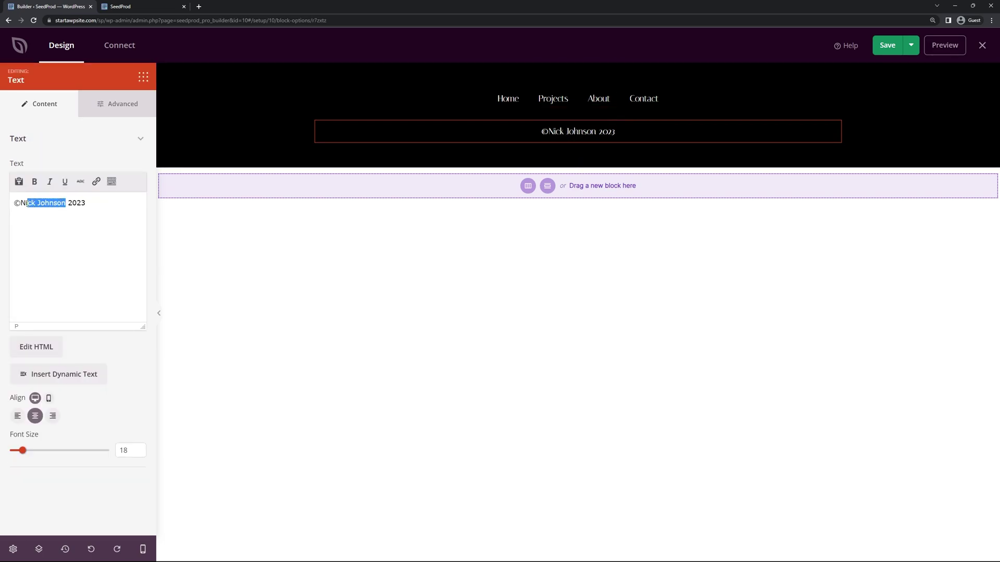
text(SeedProd)
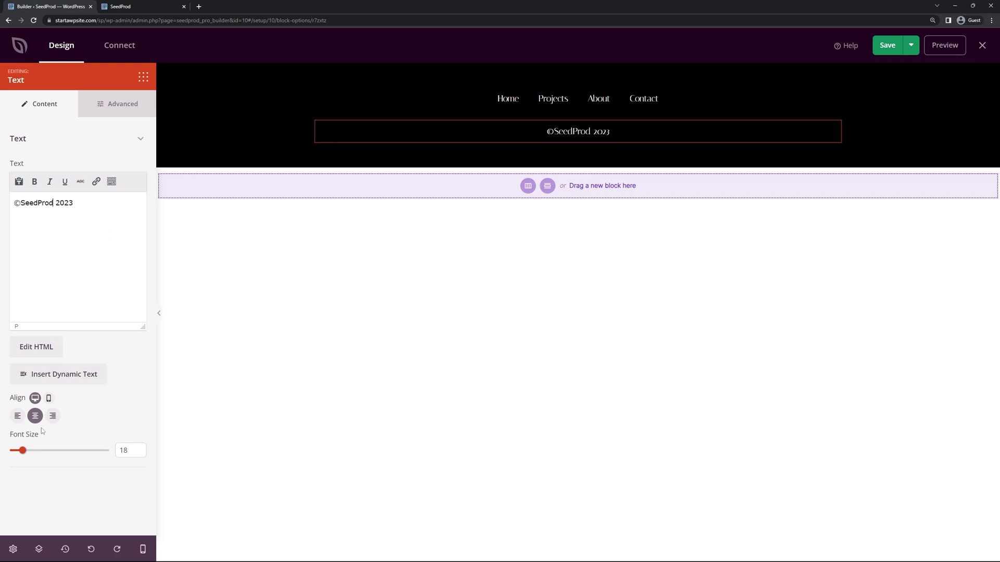
drag(22, 451, 18, 451)
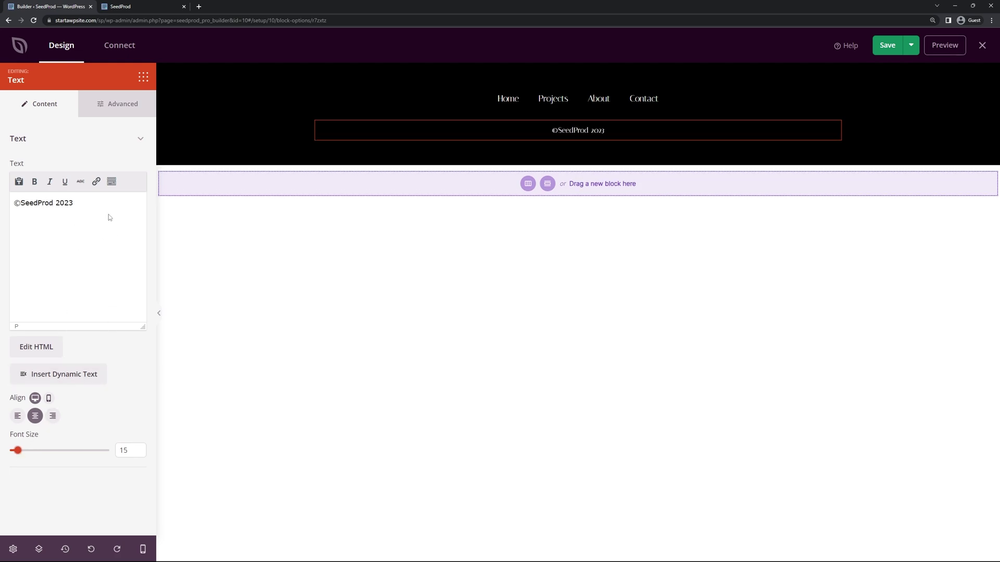
Step: Set the copyright text's font family to Default
mouse_move(496, 131)
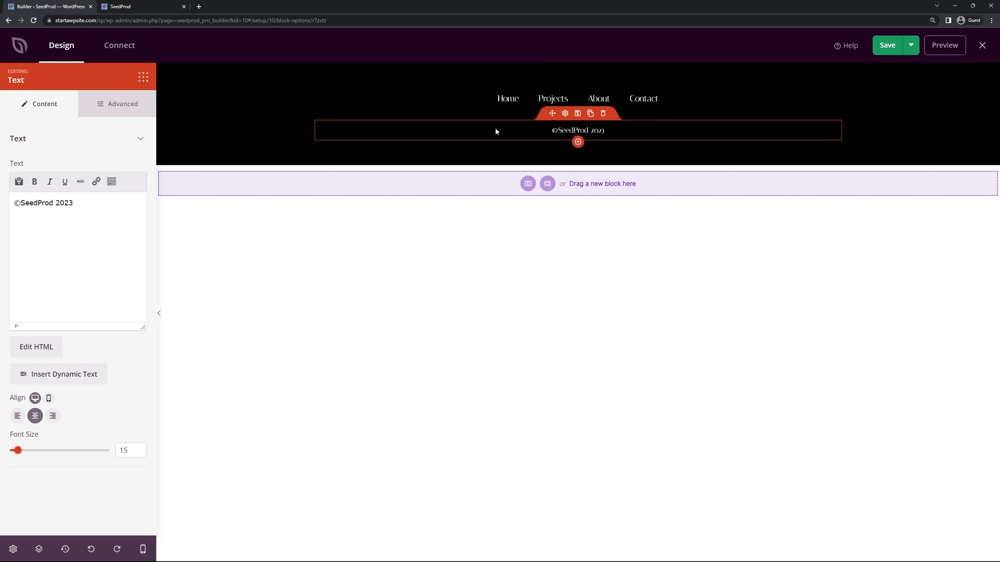
click(121, 105)
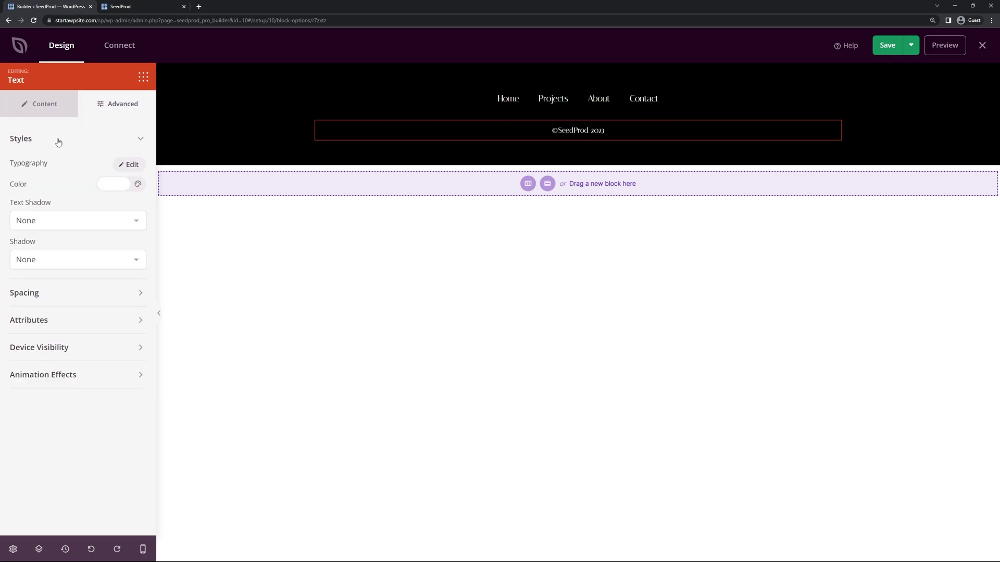
click(128, 165)
click(78, 205)
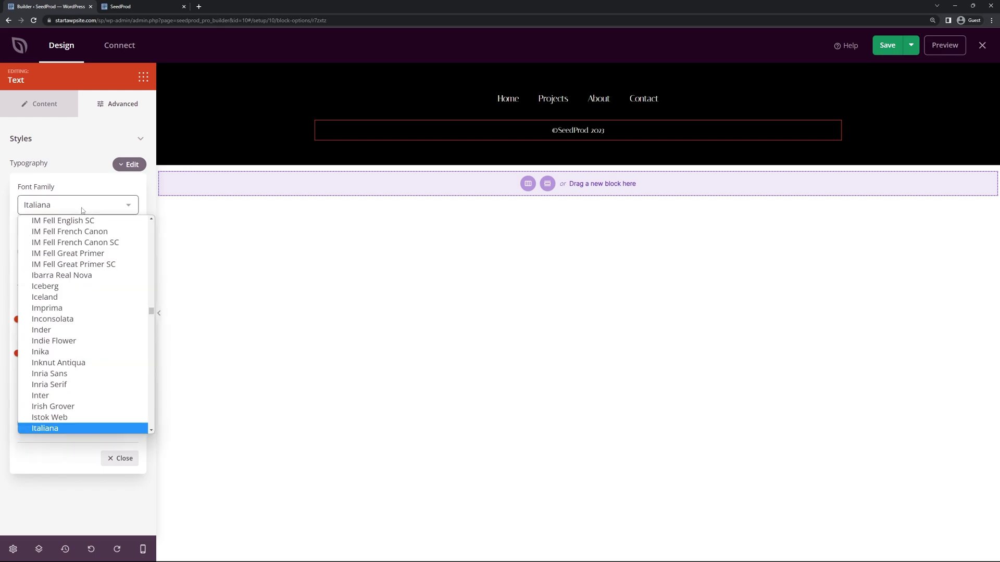
drag(151, 311, 144, 222)
click(58, 221)
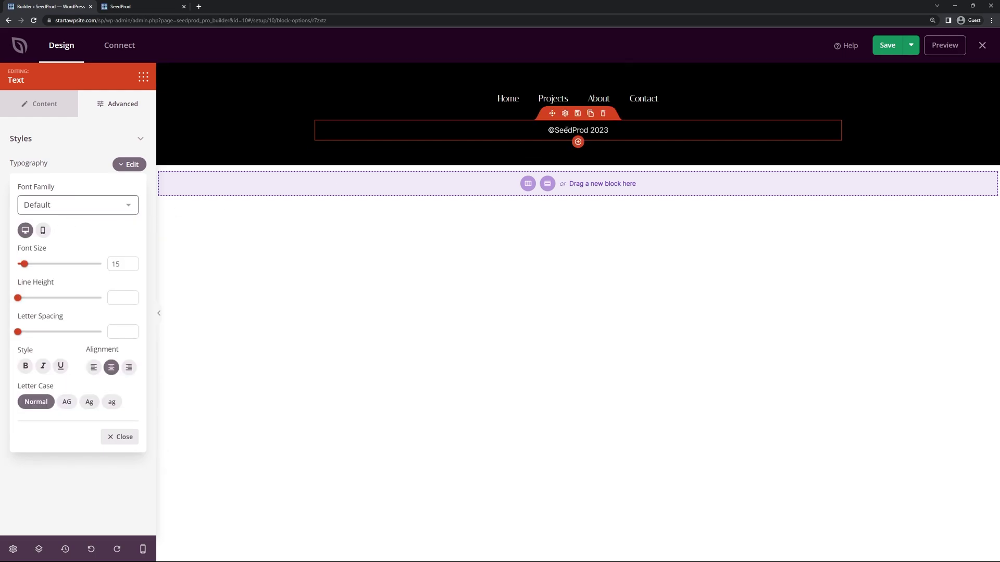
click(140, 138)
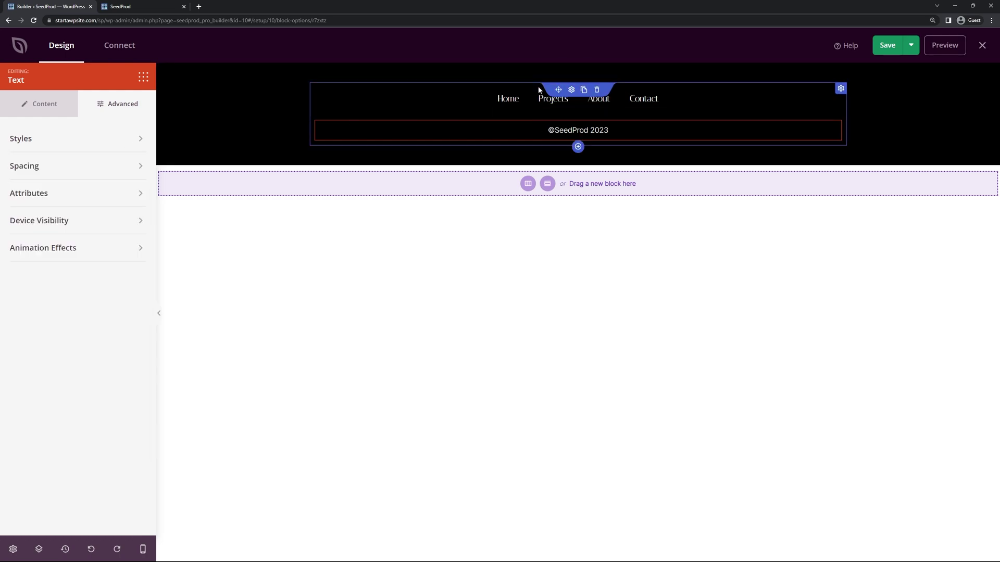
Step: Set the footer nav menu's font family to Default, then save and close the footer
click(565, 95)
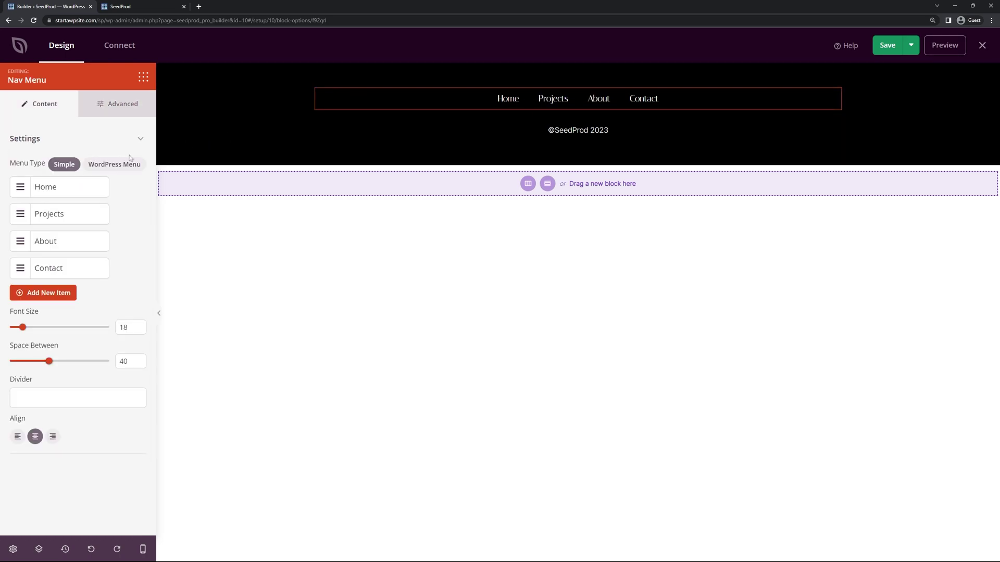
click(118, 111)
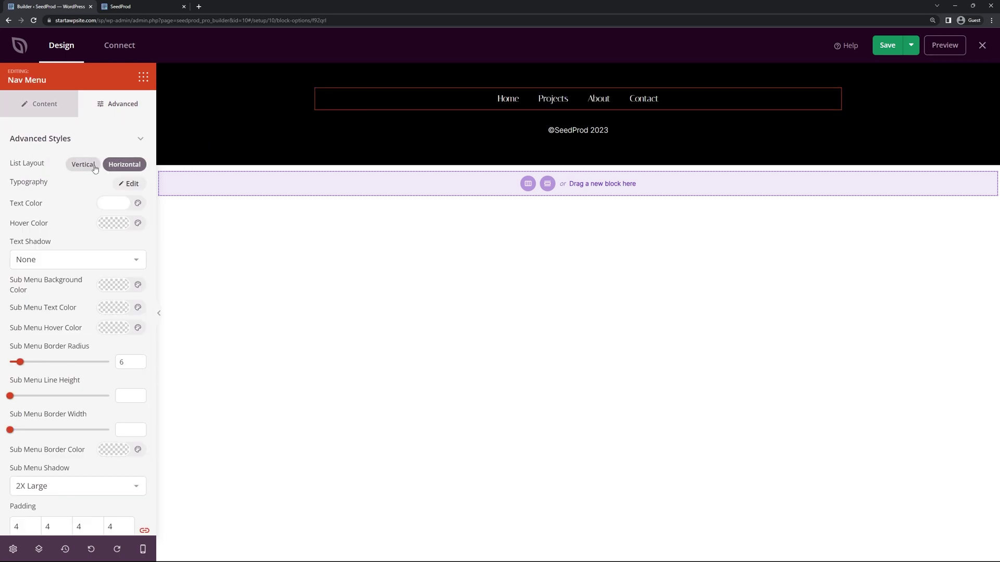
click(132, 184)
click(95, 223)
scroll(99, 276, up, 15)
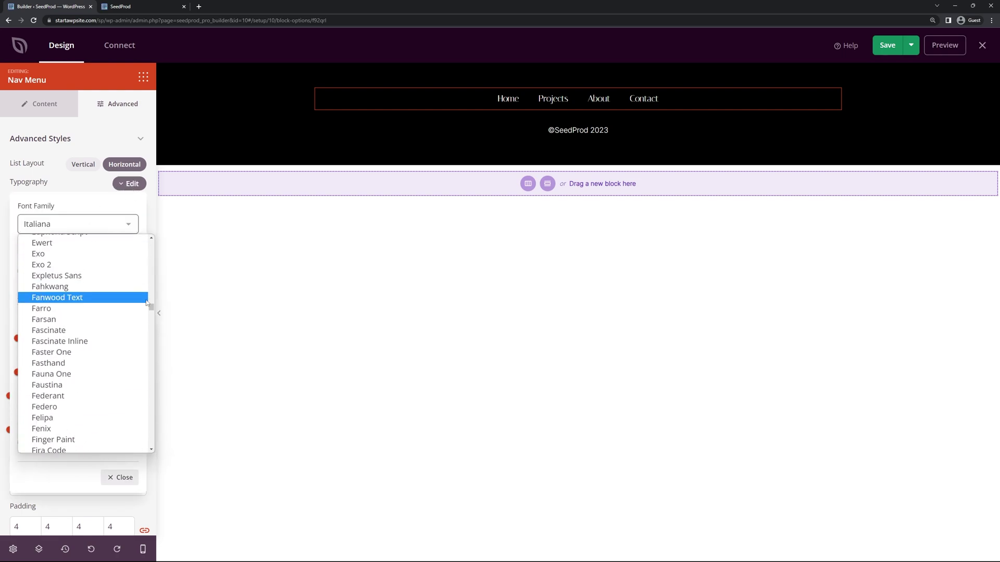
drag(148, 304, 150, 241)
click(54, 244)
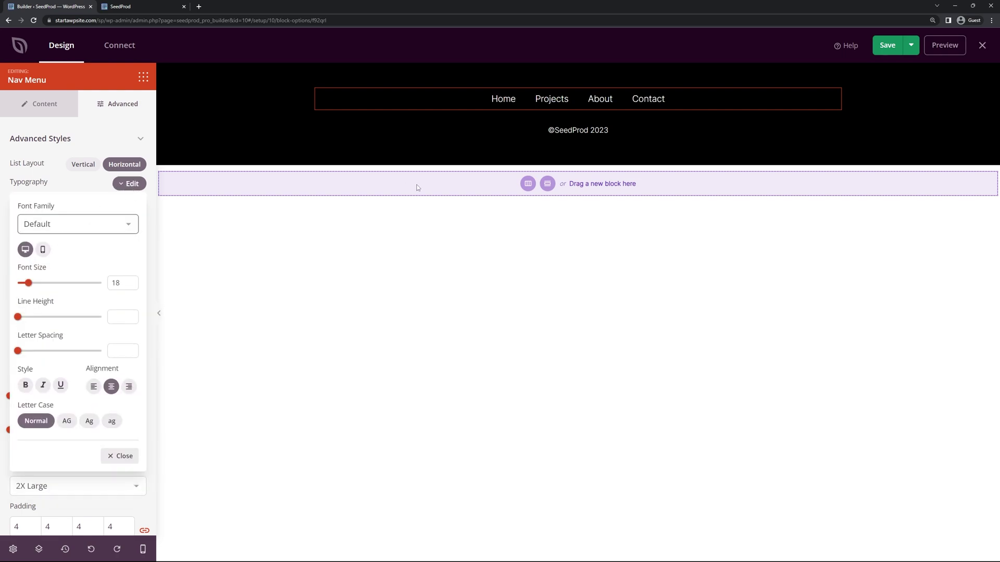
click(892, 50)
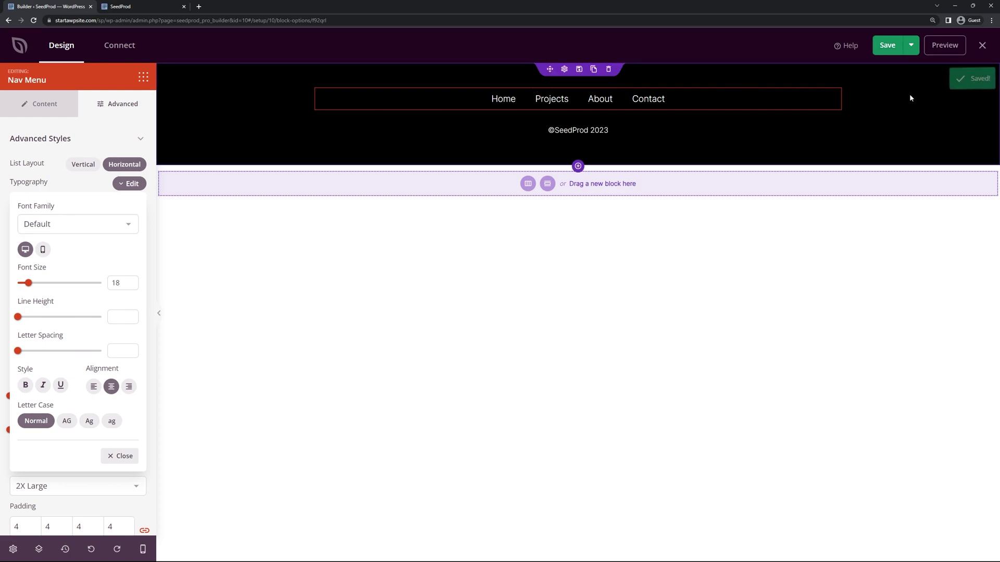
click(982, 45)
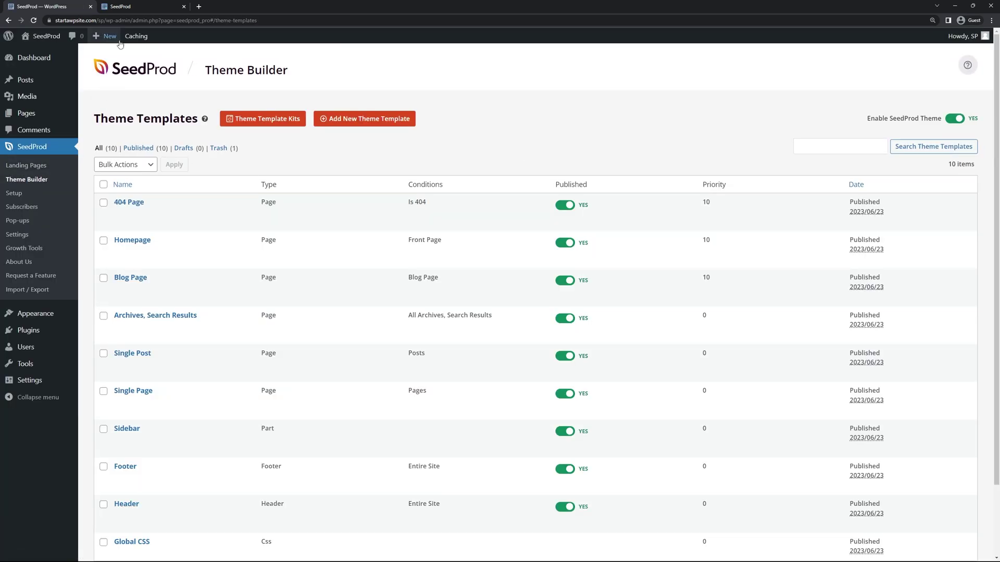
click(45, 36)
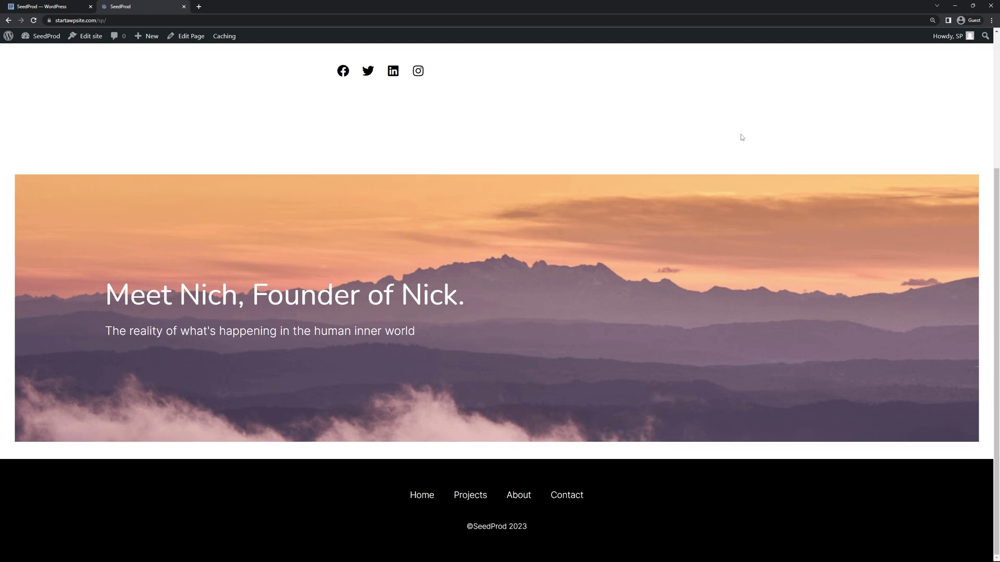
scroll(723, 140, up, 4)
scroll(682, 236, down, 4)
scroll(552, 156, up, 4)
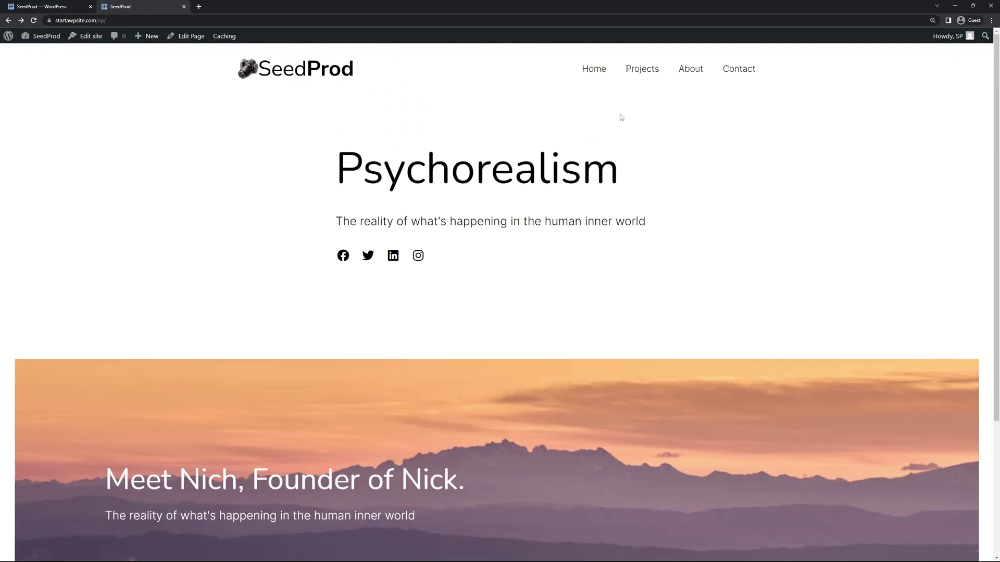
click(639, 73)
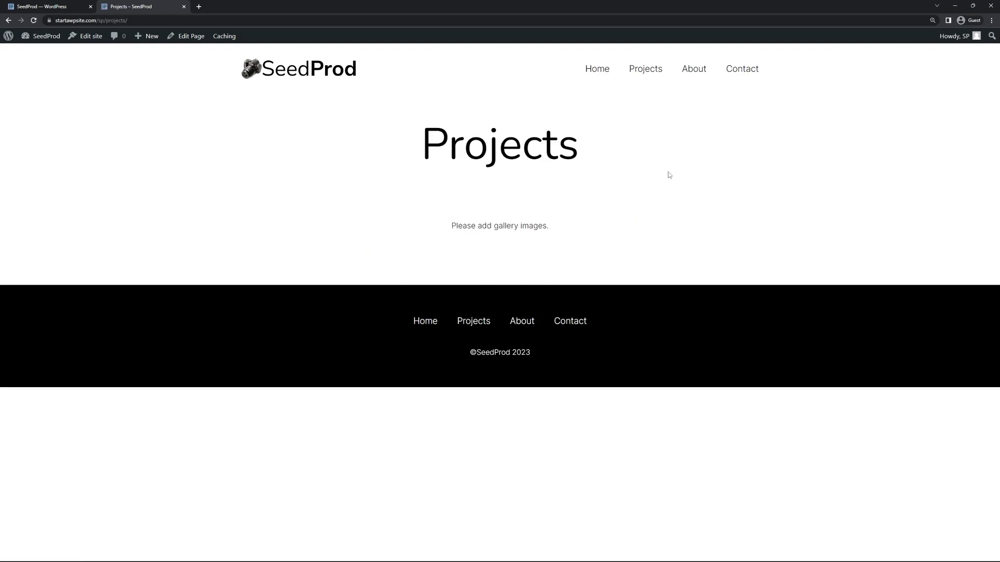
click(694, 70)
scroll(710, 364, down, 8)
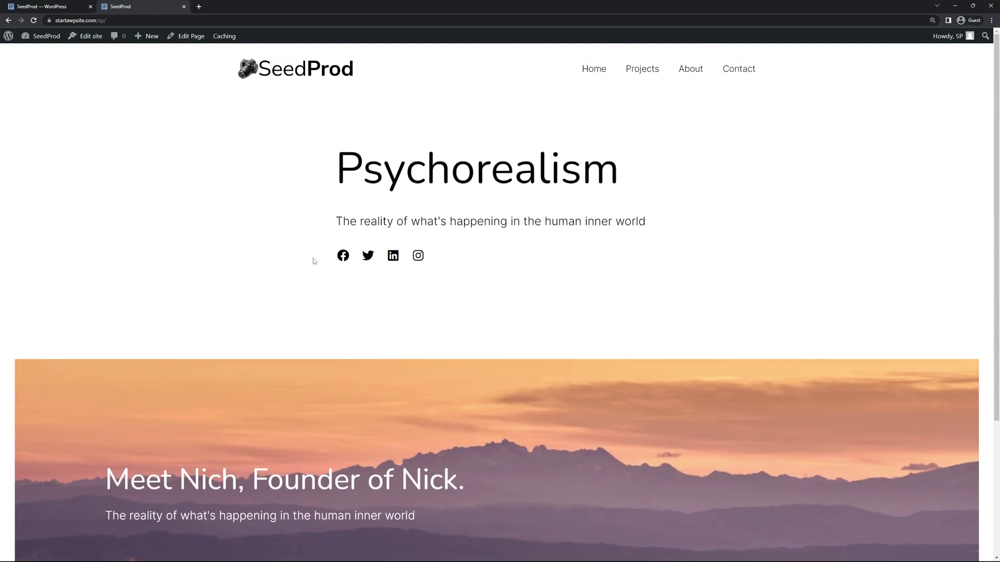
scroll(368, 352, down, 3)
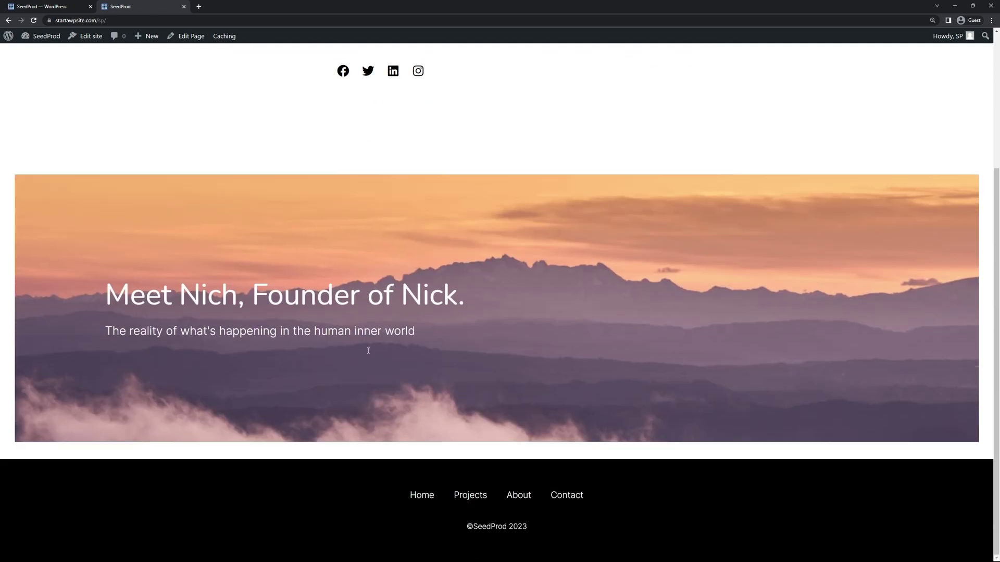
click(41, 6)
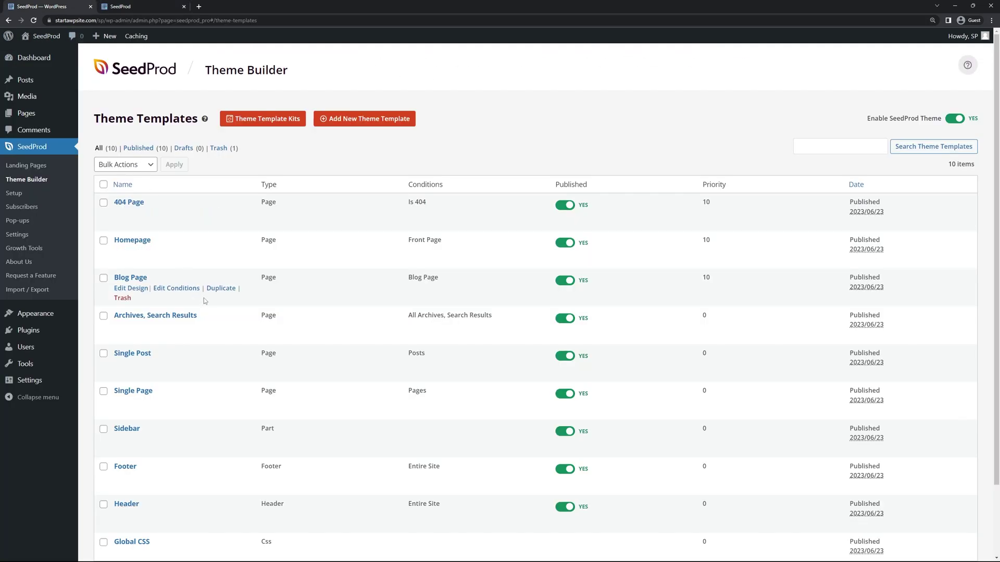
Step: Replace the Homepage headline with 'I 💖 Photography.' at font size 68, centered
click(133, 252)
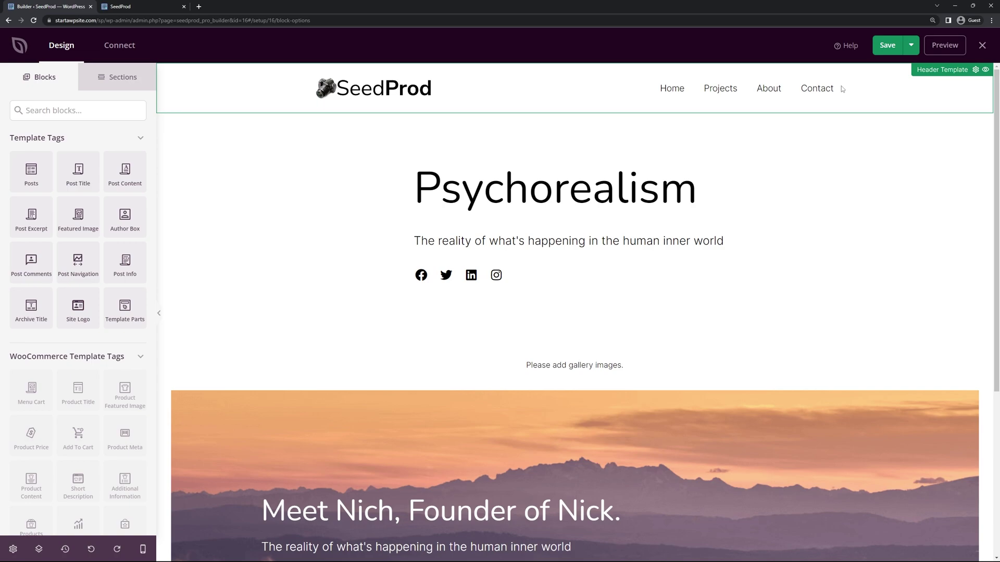
scroll(998, 295, down, 5)
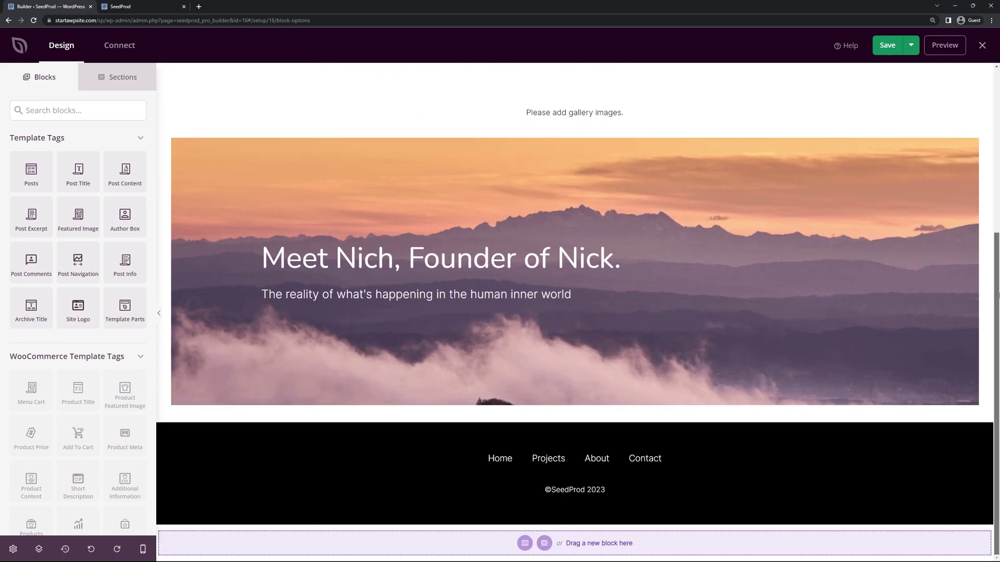
scroll(998, 295, up, 5)
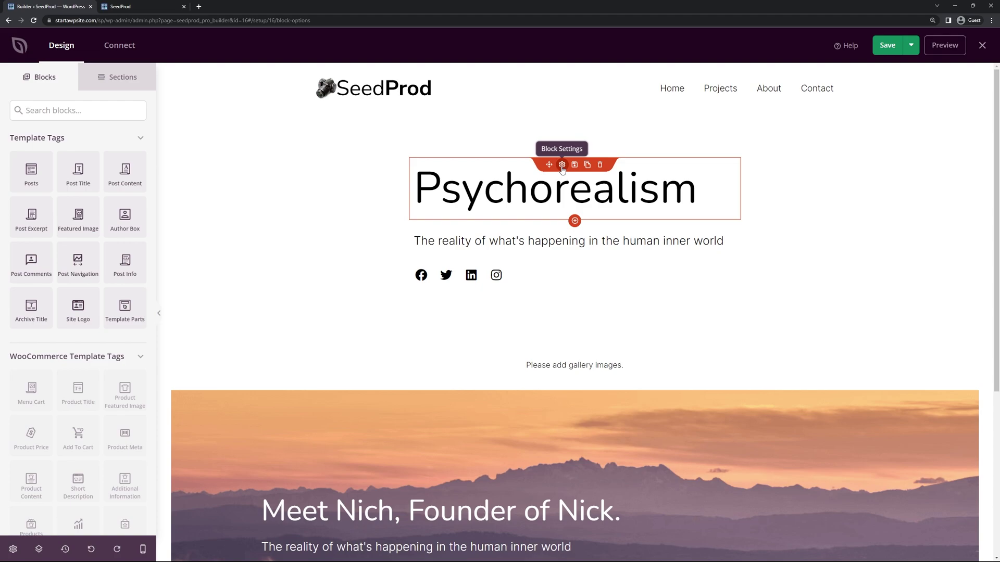
click(563, 166)
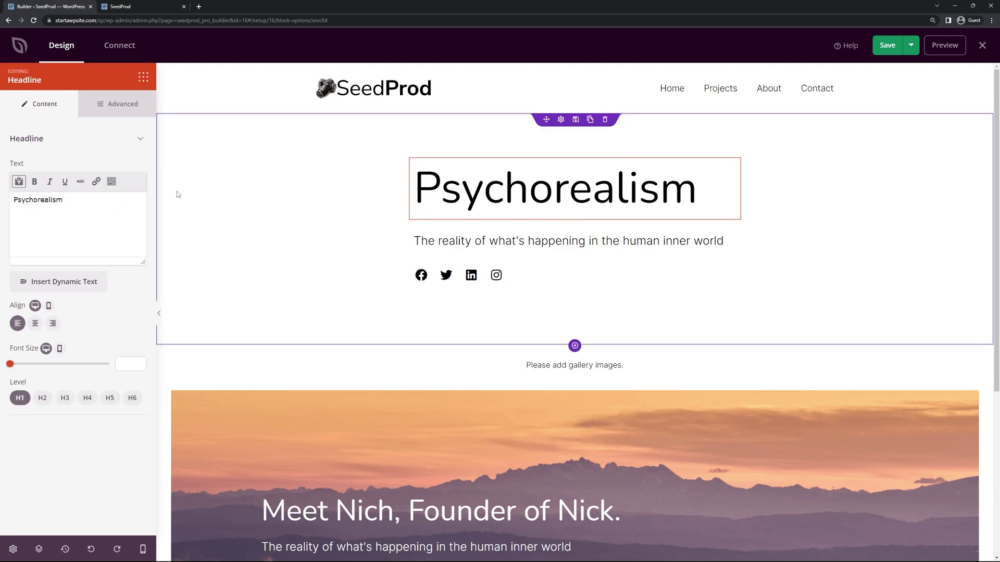
double_click(68, 211)
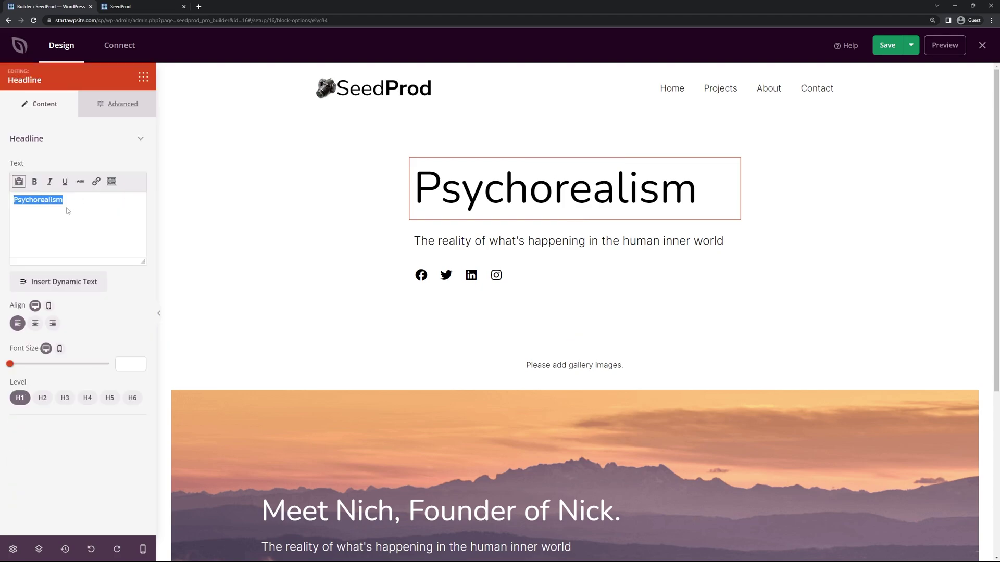
text(I 💖 Photography.)
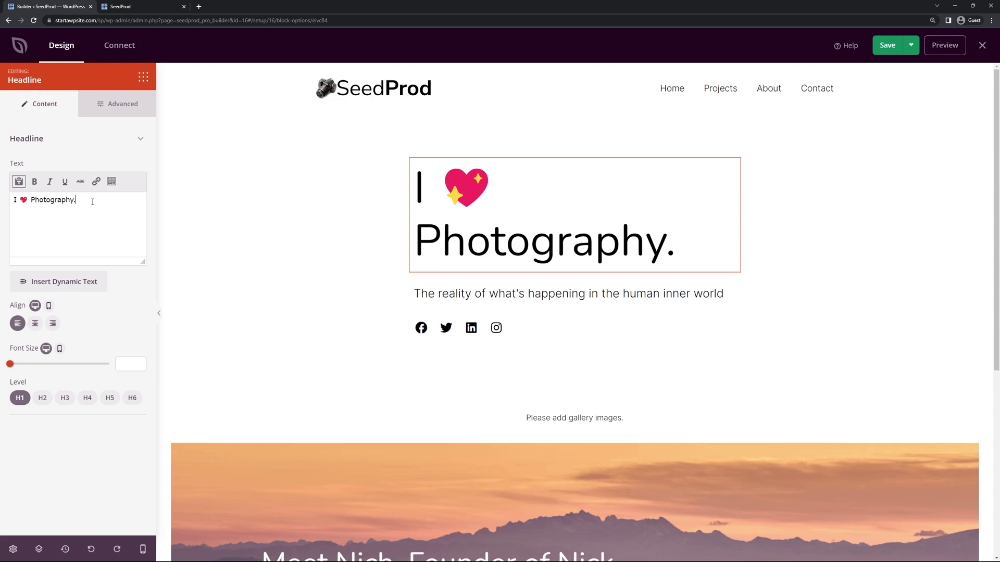
drag(10, 364, 104, 367)
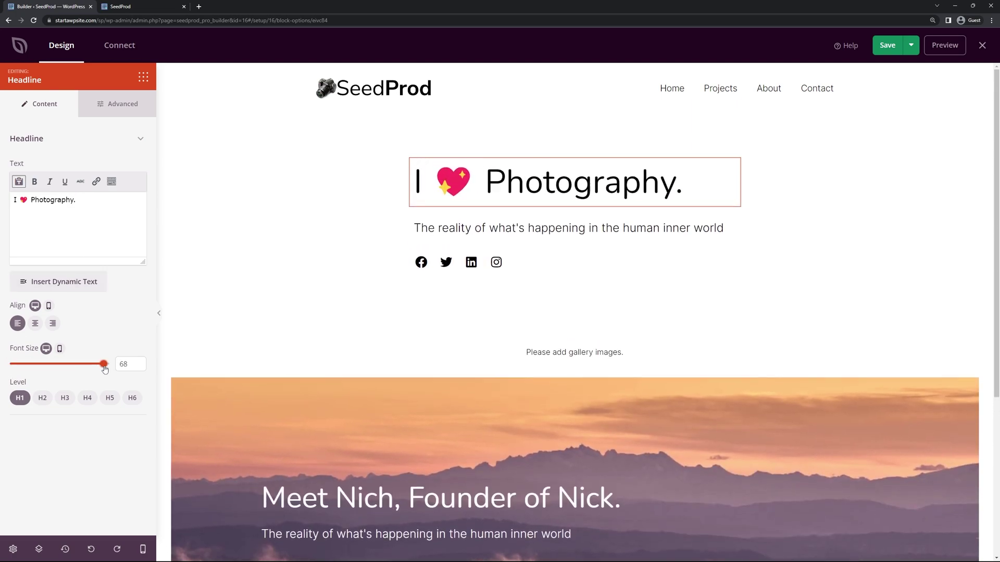
click(36, 324)
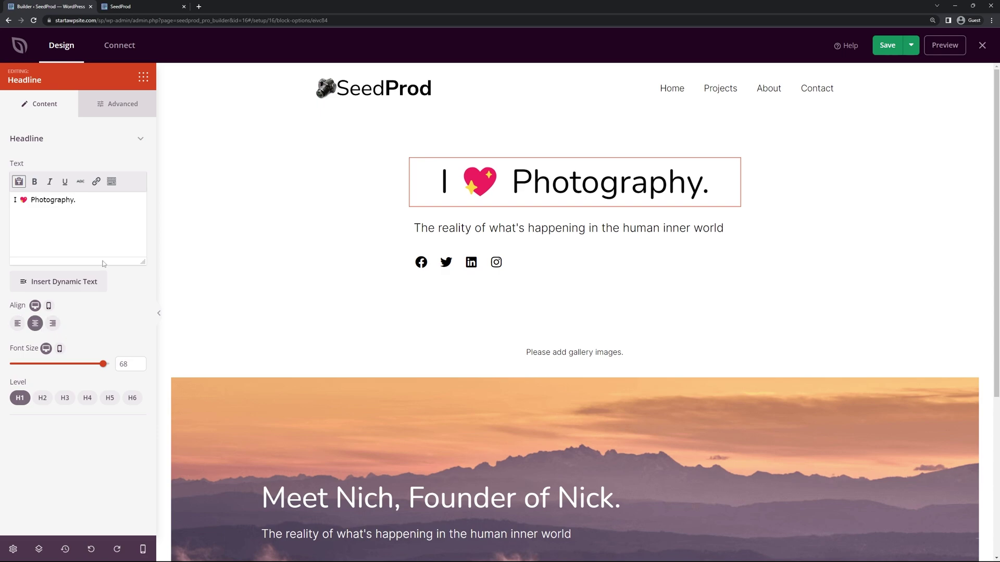
click(116, 107)
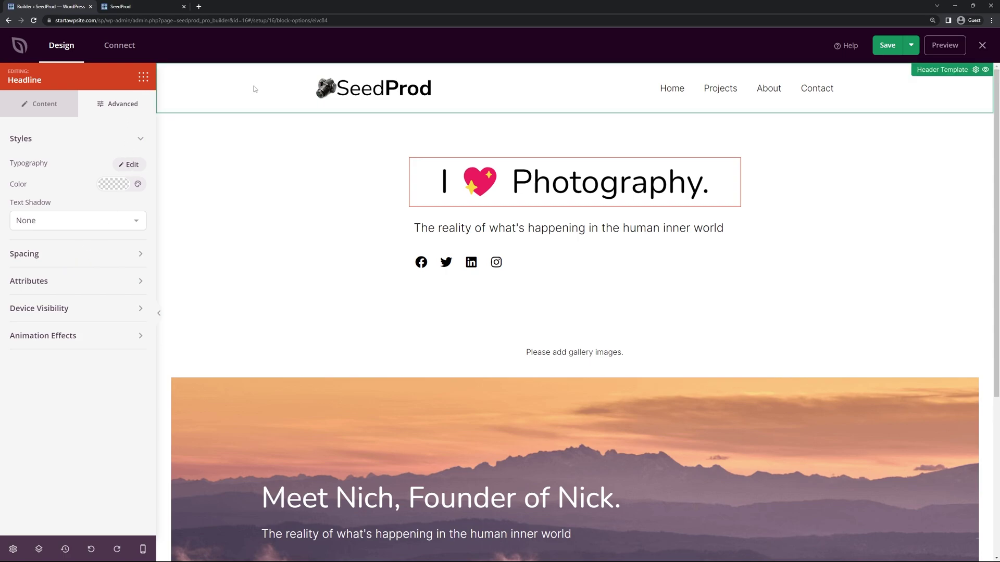
Step: Add a period to the end of the subheadline and center-align it
click(564, 218)
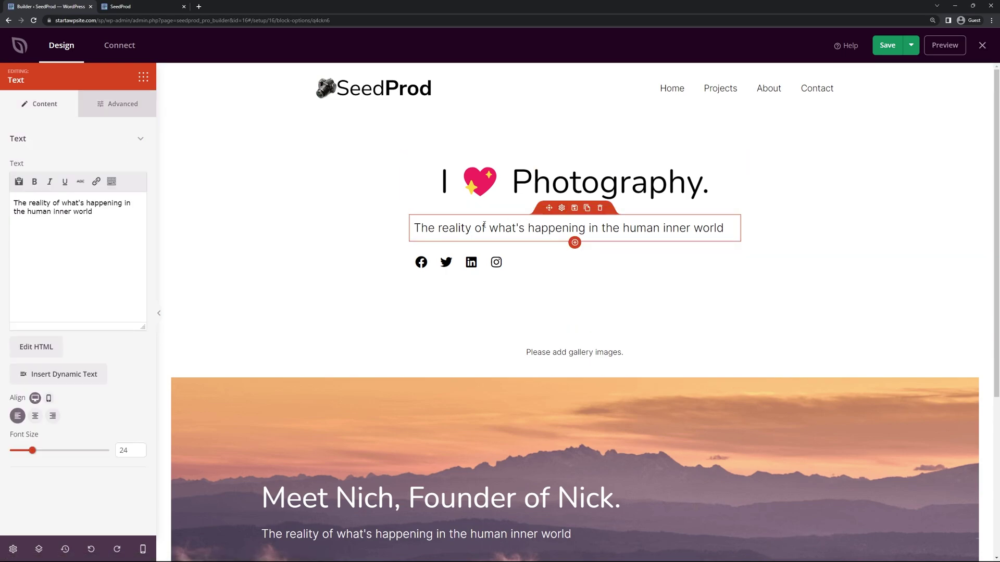
triple_click(52, 208)
click(107, 215)
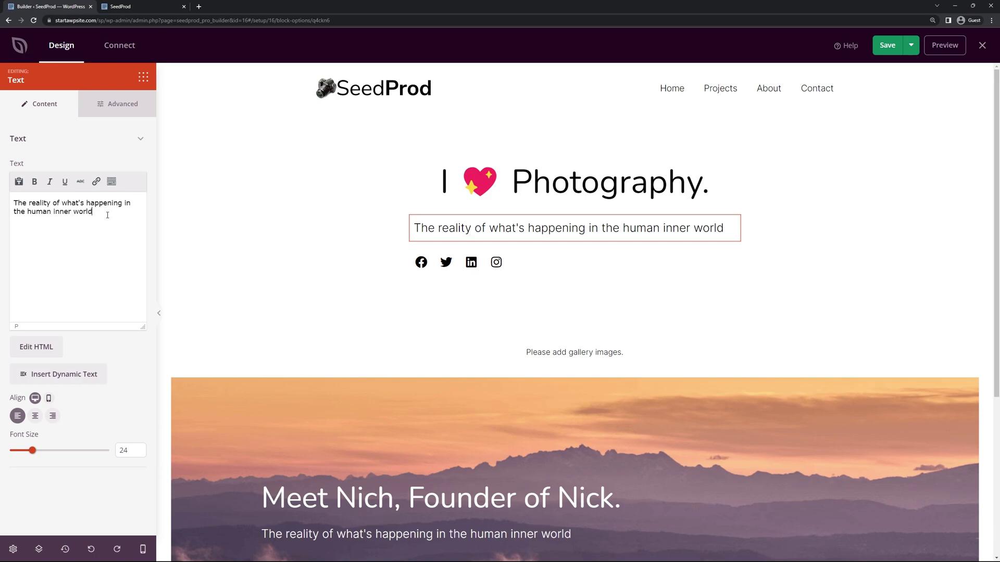
text(.)
click(35, 415)
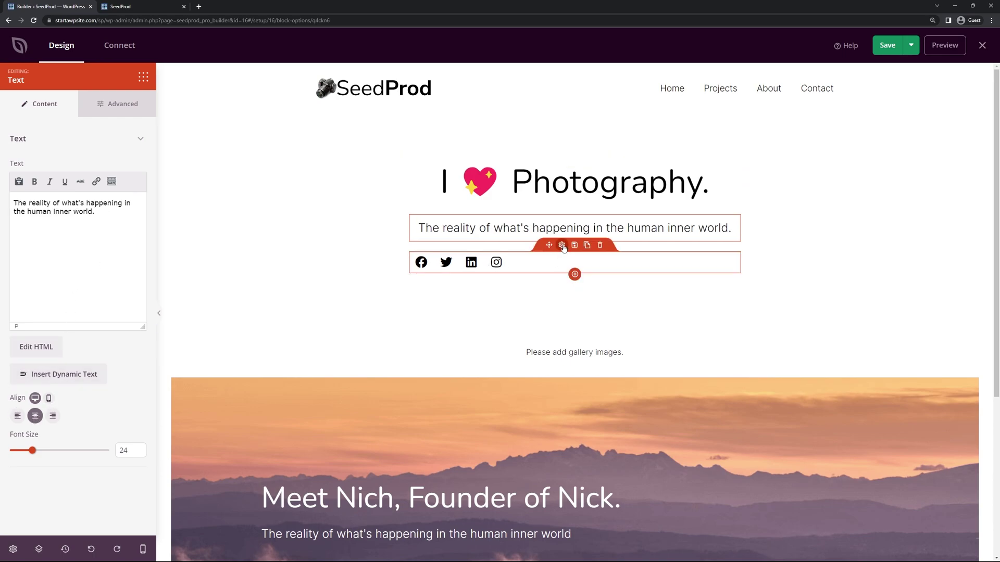
click(562, 246)
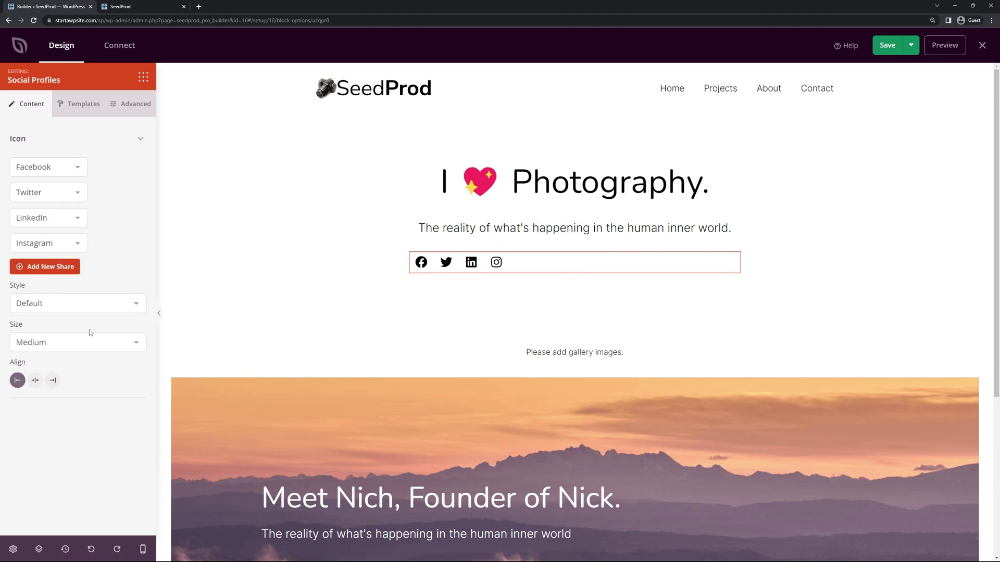
Step: Center the social icons row and remove an empty extra profile entry
click(35, 381)
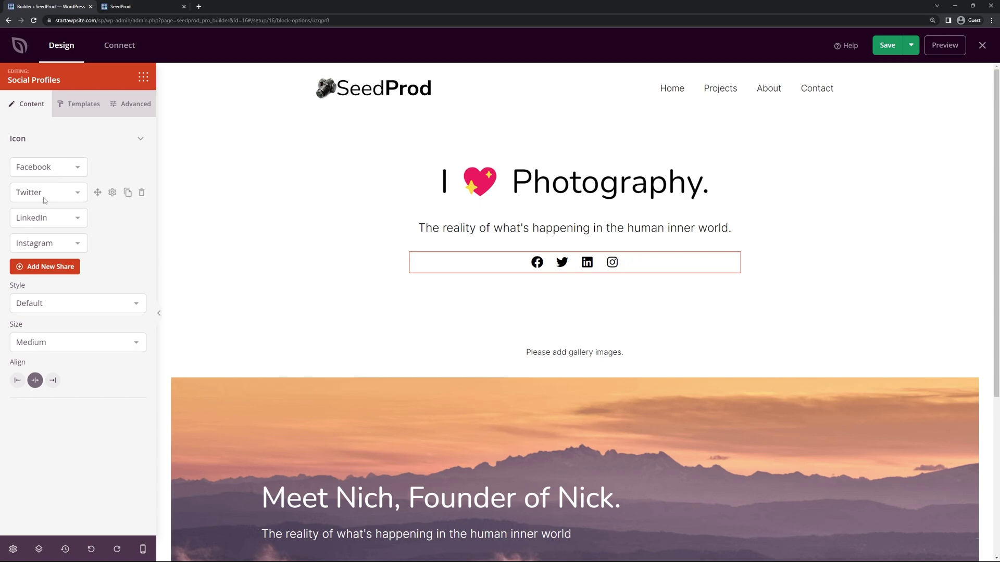
click(50, 268)
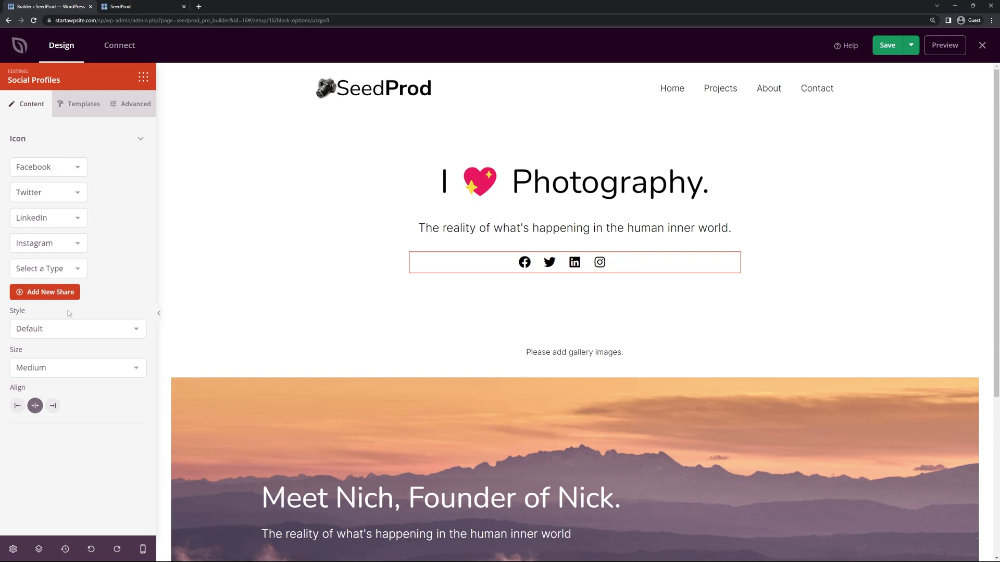
click(52, 269)
scroll(91, 313, down, 2)
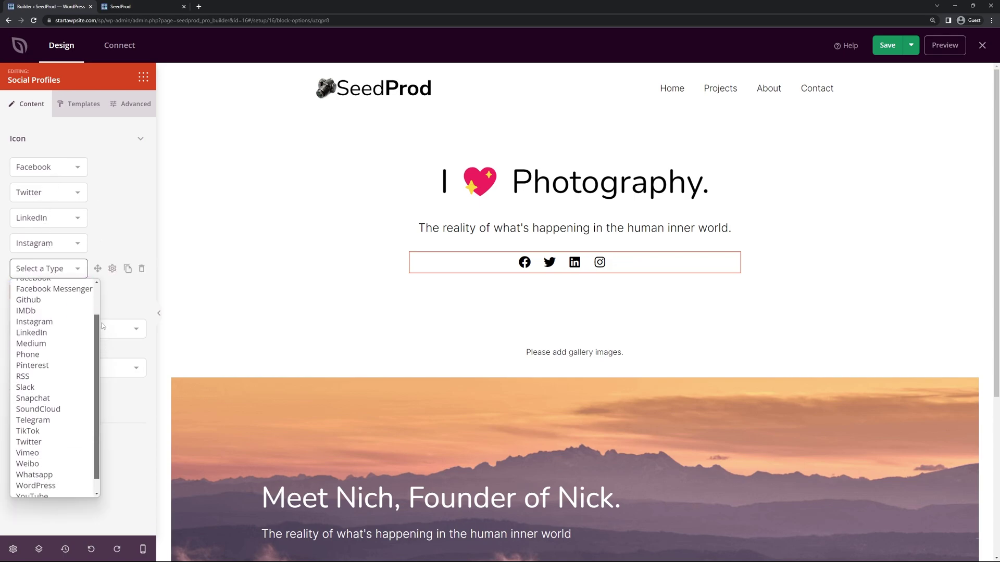
scroll(96, 323, up, 2)
click(120, 304)
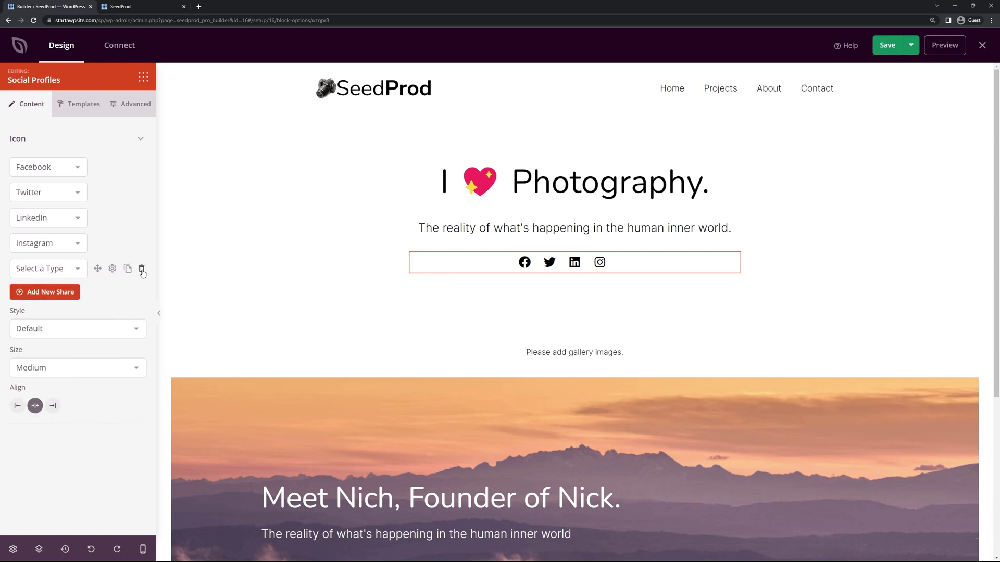
click(141, 270)
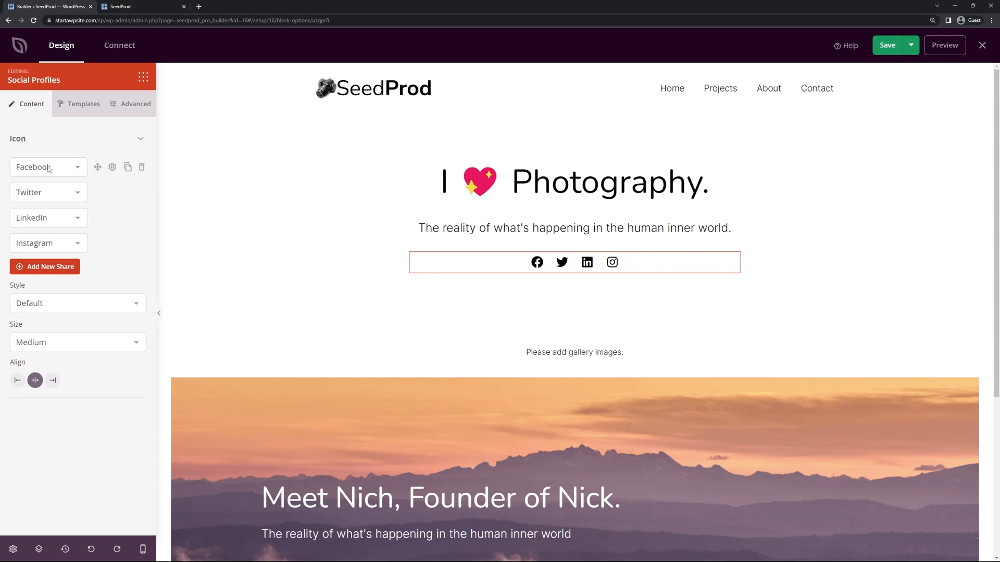
click(113, 168)
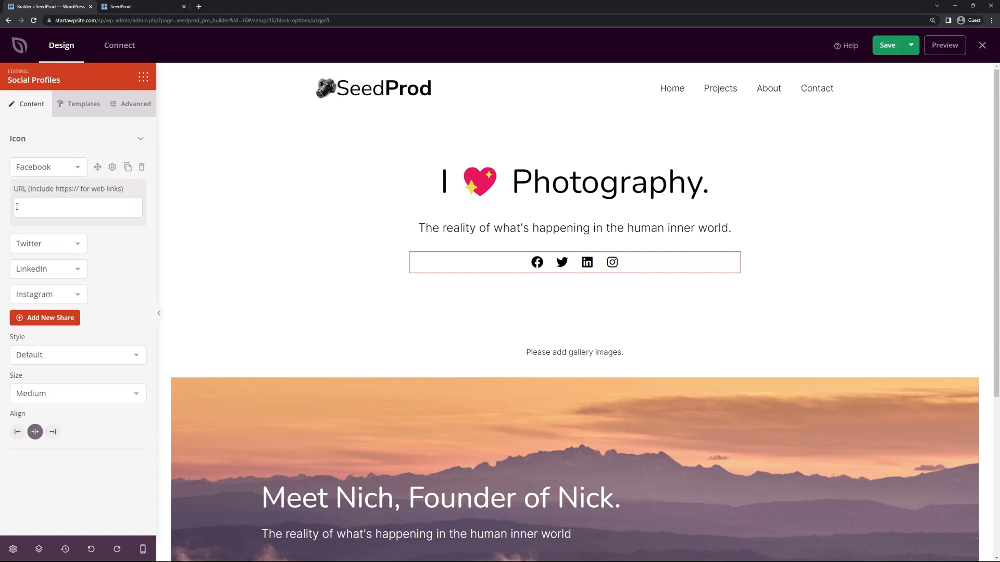
click(113, 168)
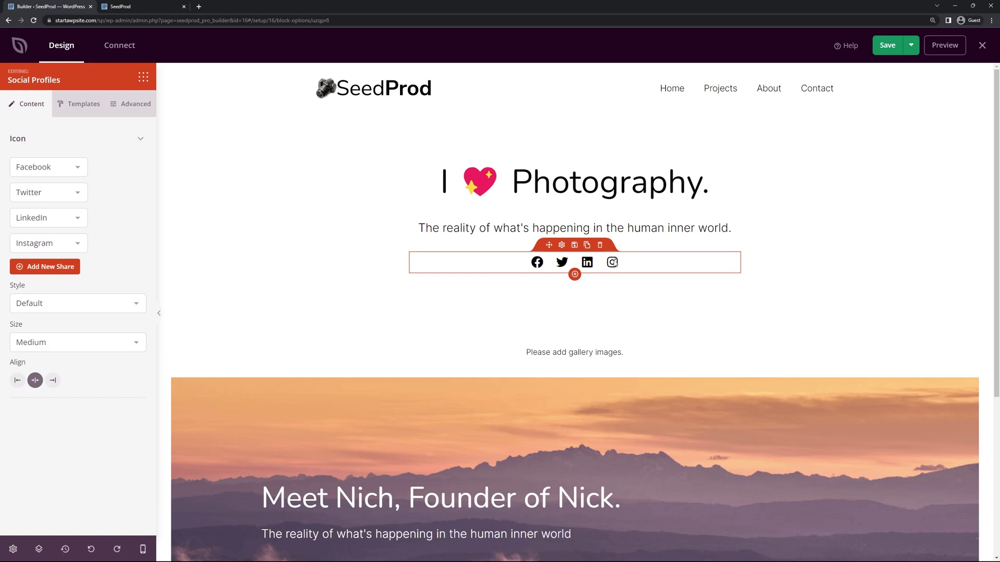
Step: Set the social icons to the Stacked style at Large size
click(56, 304)
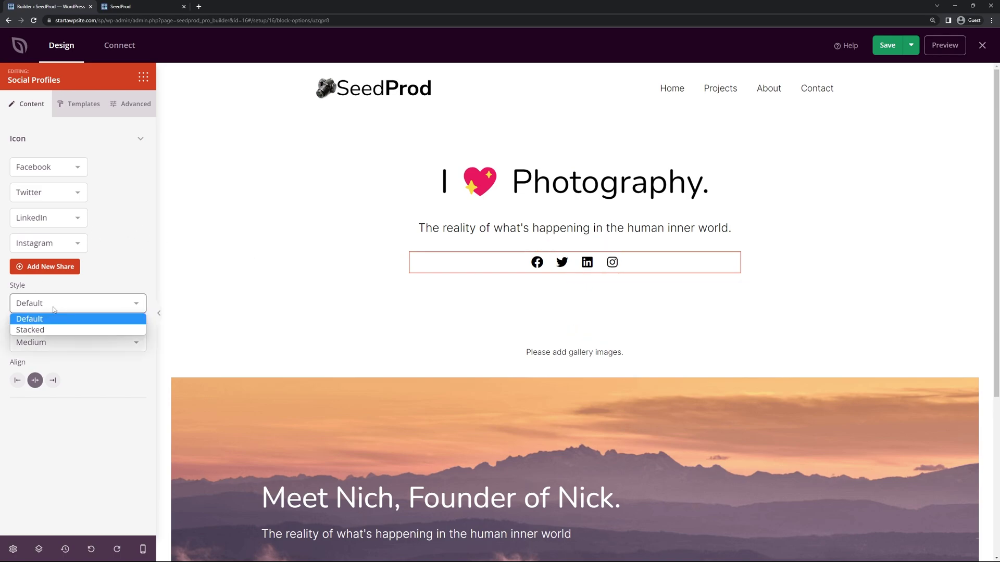
click(44, 330)
click(81, 308)
click(79, 309)
click(102, 343)
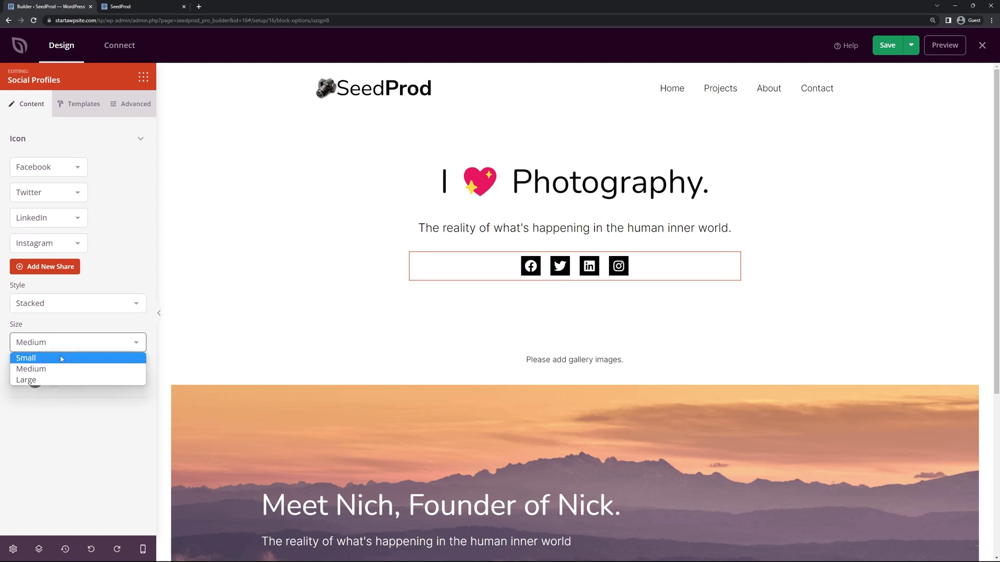
click(61, 358)
click(85, 348)
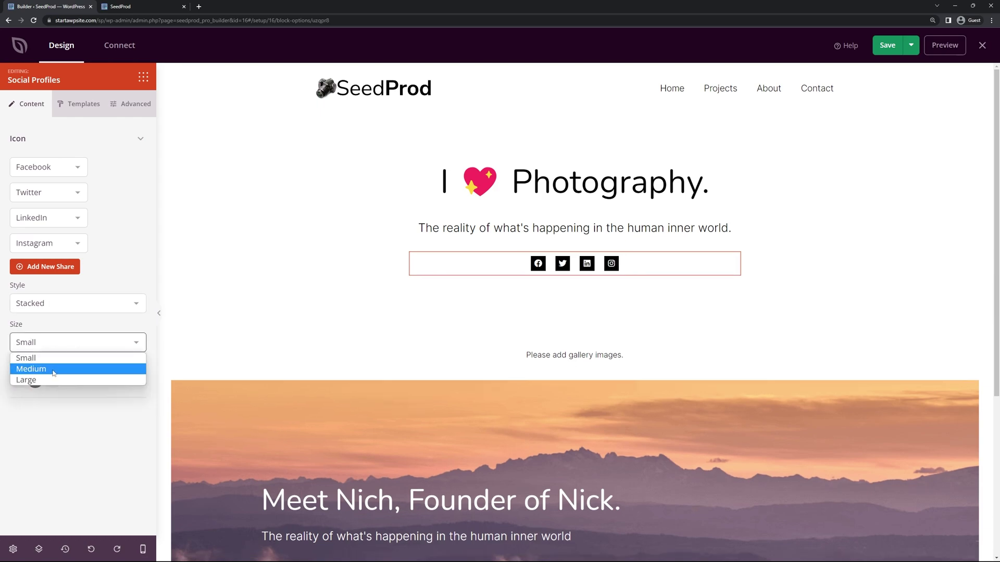
click(31, 380)
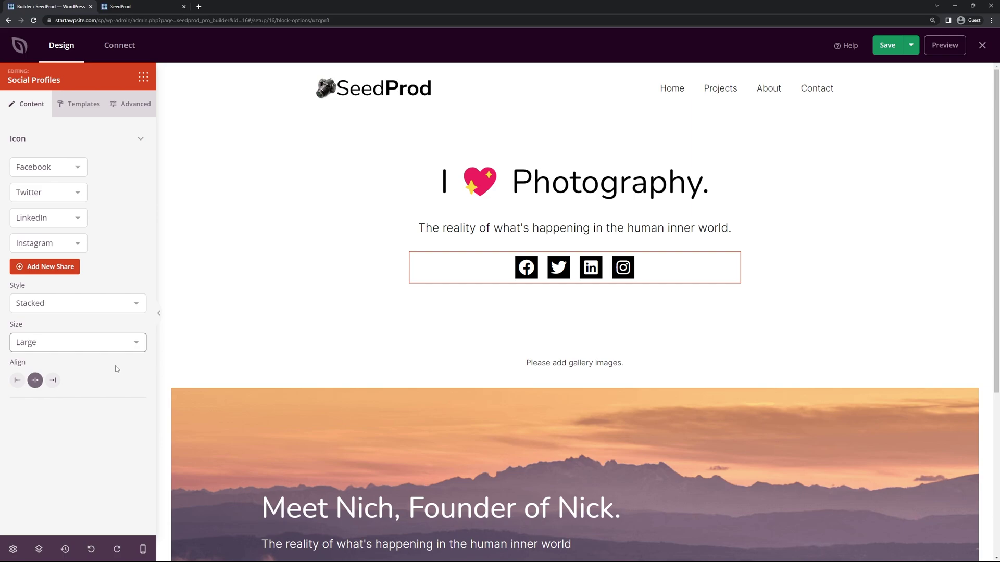
click(84, 98)
scroll(121, 245, down, 1)
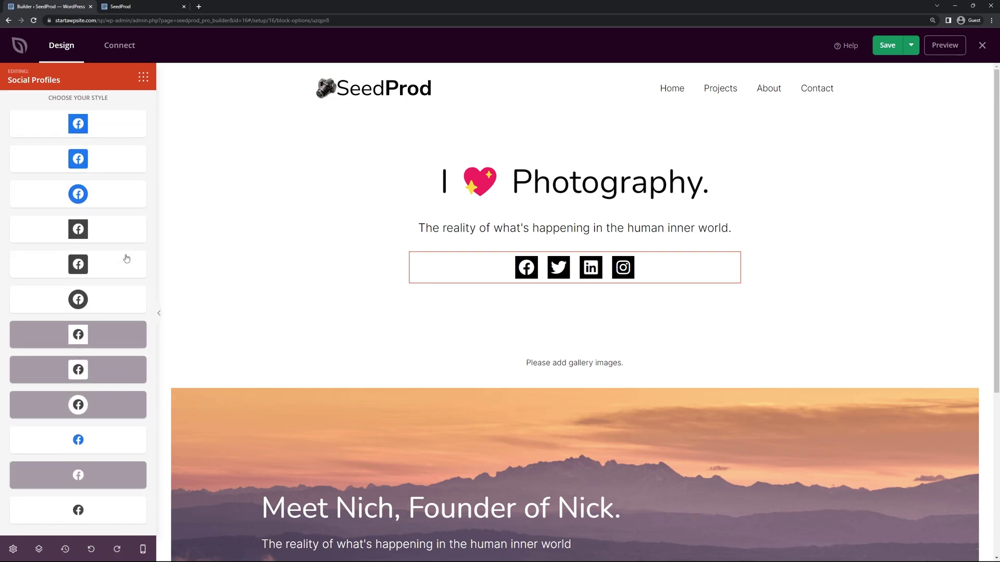
scroll(107, 227, up, 1)
click(136, 106)
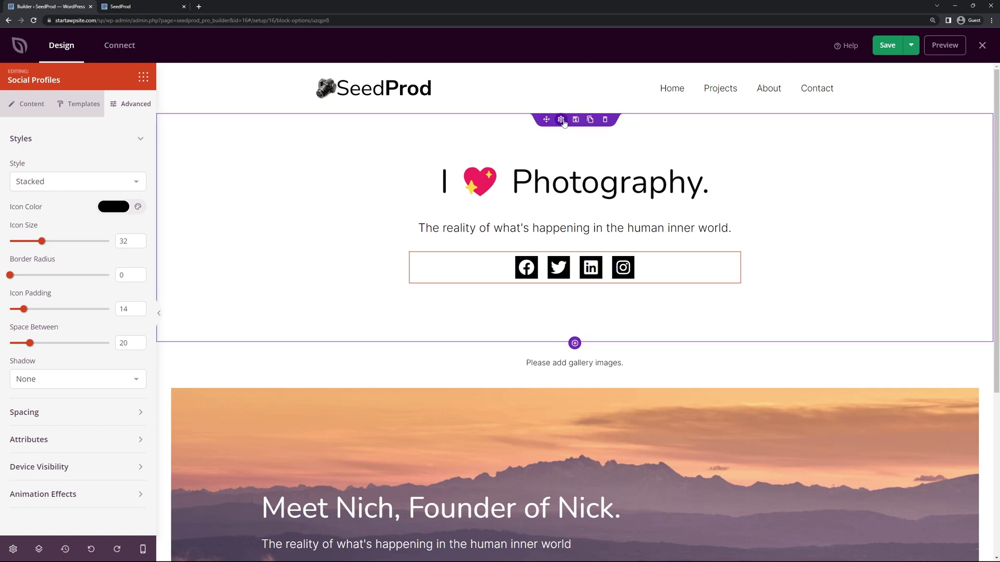
Step: Give the hero section the mountain-and-forest stock photo over a light-blue background colour
click(536, 124)
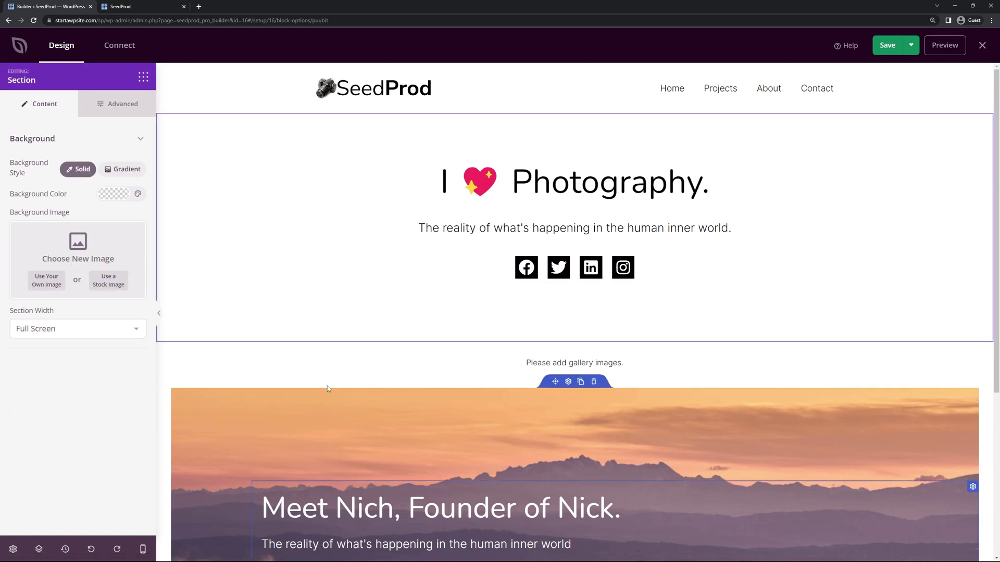
click(116, 290)
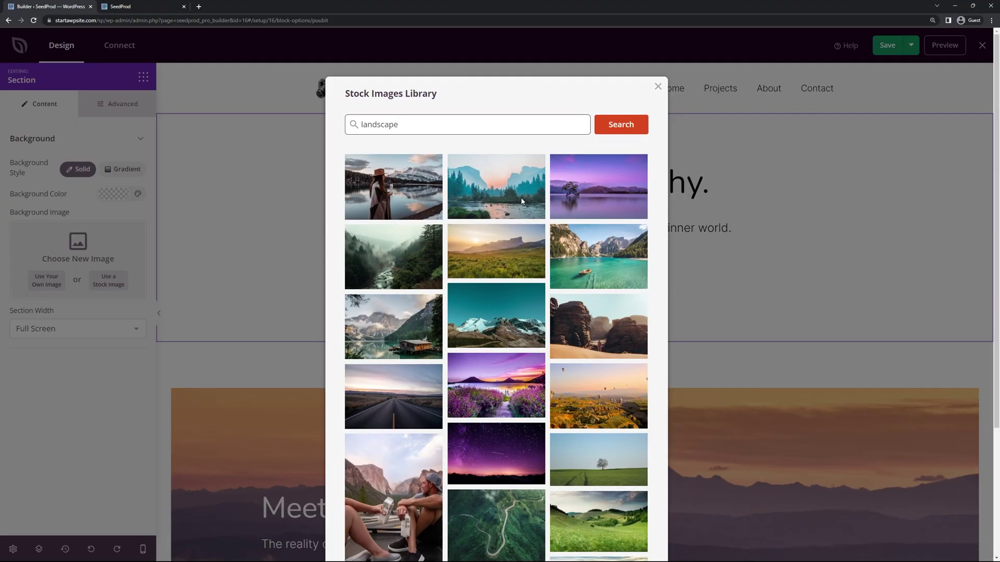
click(522, 201)
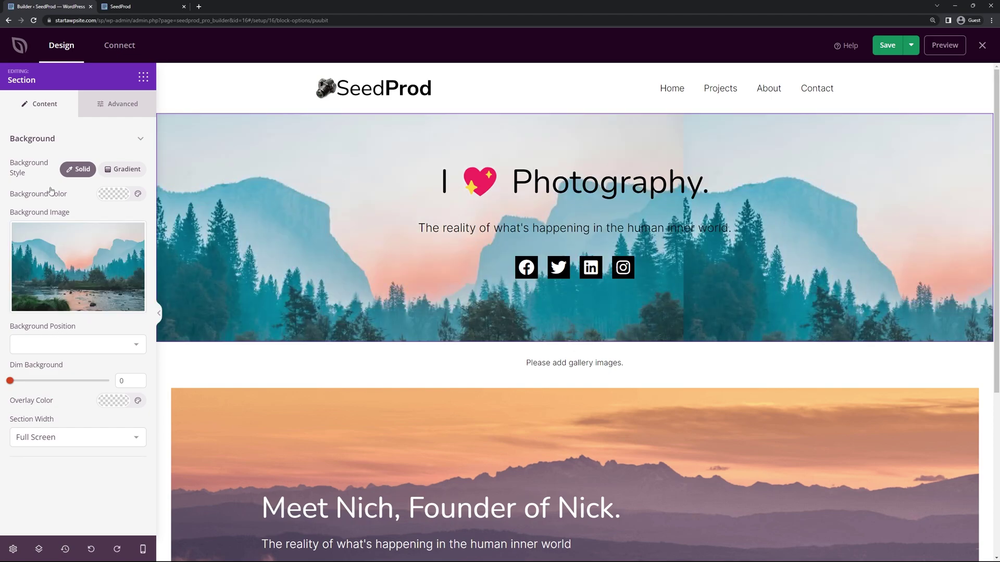
click(113, 194)
click(29, 297)
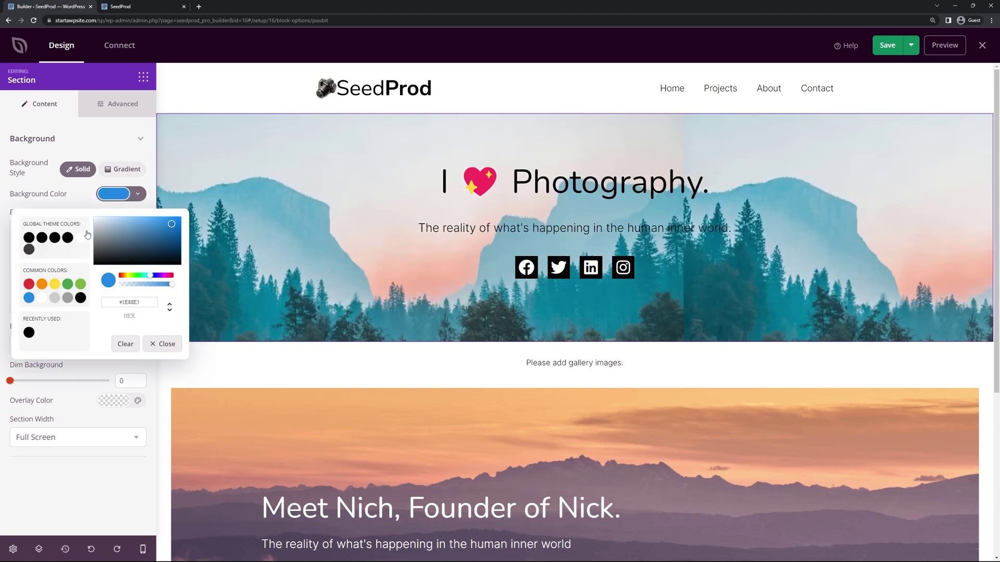
drag(172, 231, 157, 225)
click(90, 201)
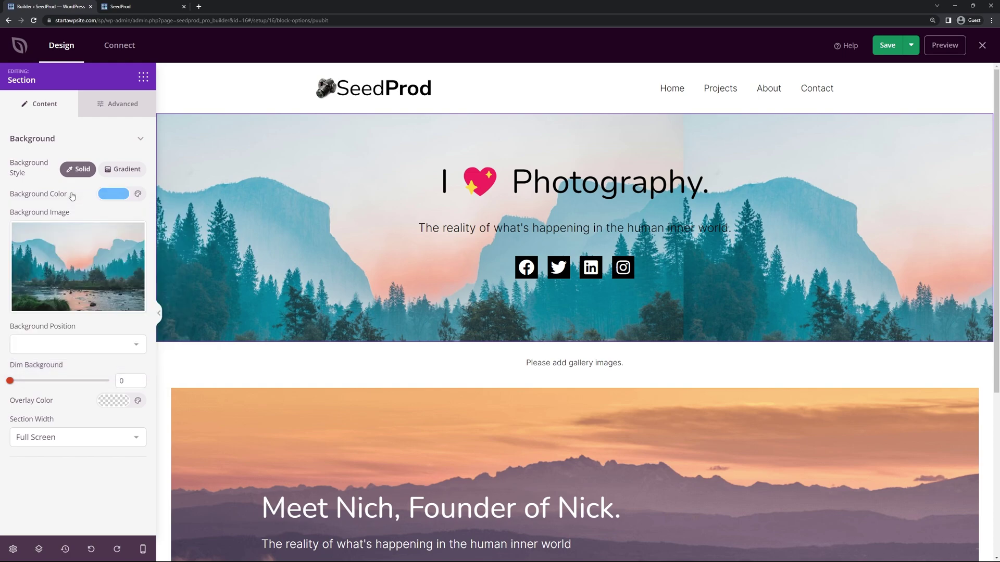
click(89, 268)
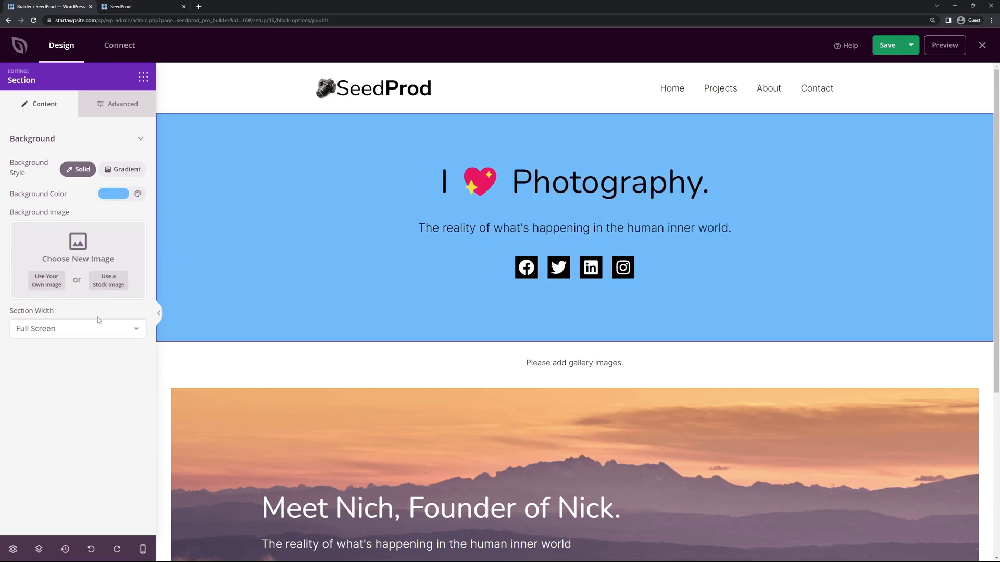
click(91, 550)
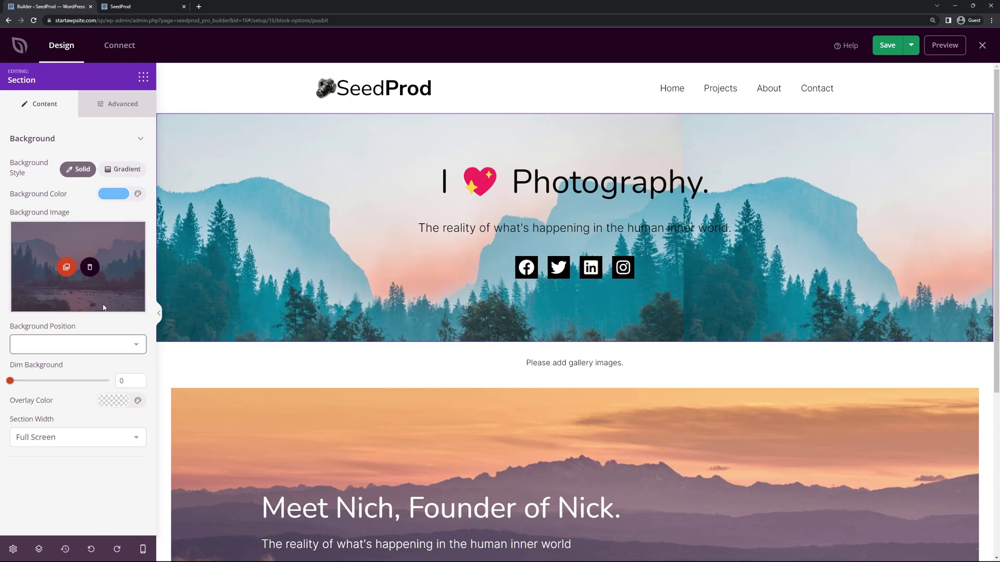
Step: Try several background positions and settle on Repeat to tile the mountain image
click(118, 339)
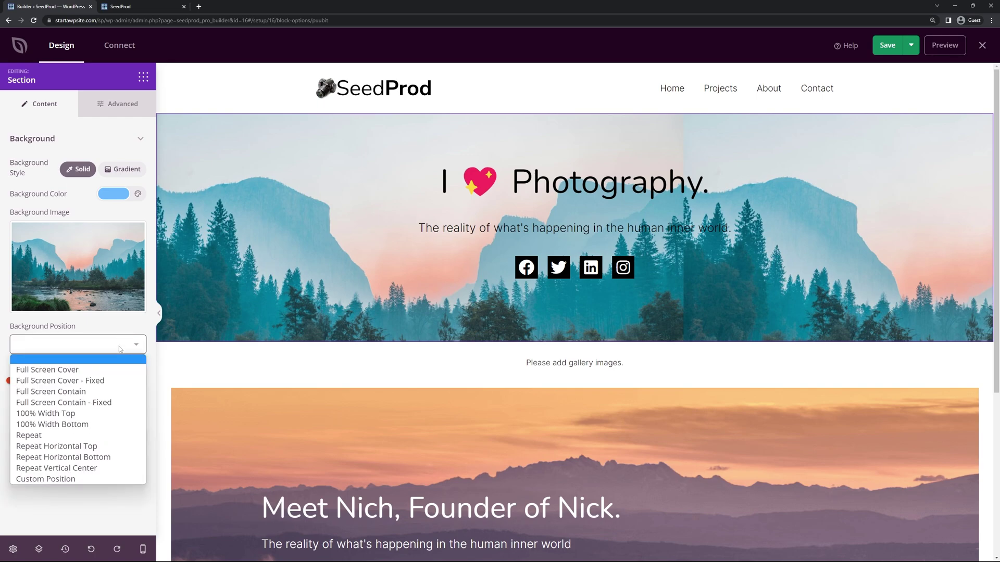
click(89, 415)
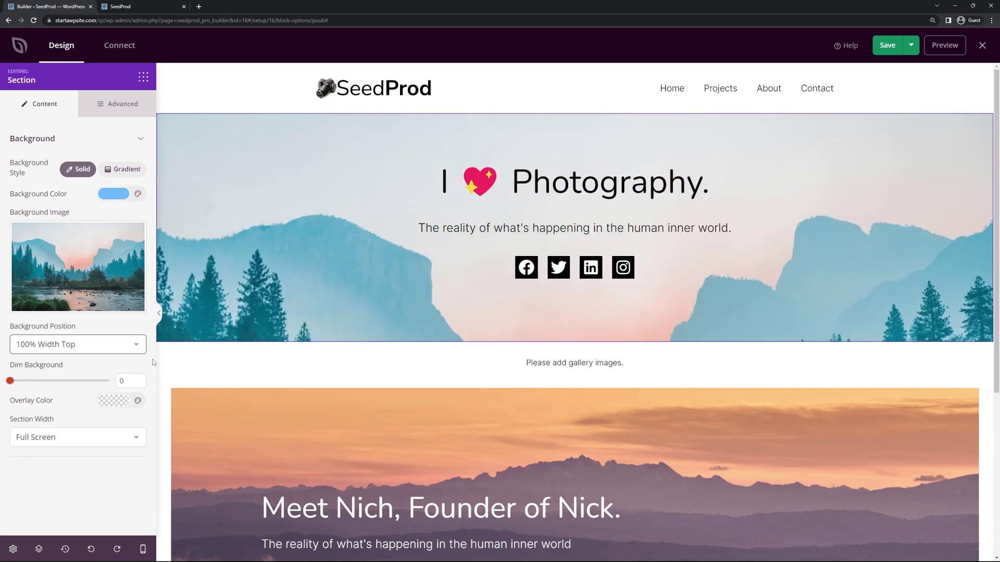
click(68, 341)
click(69, 423)
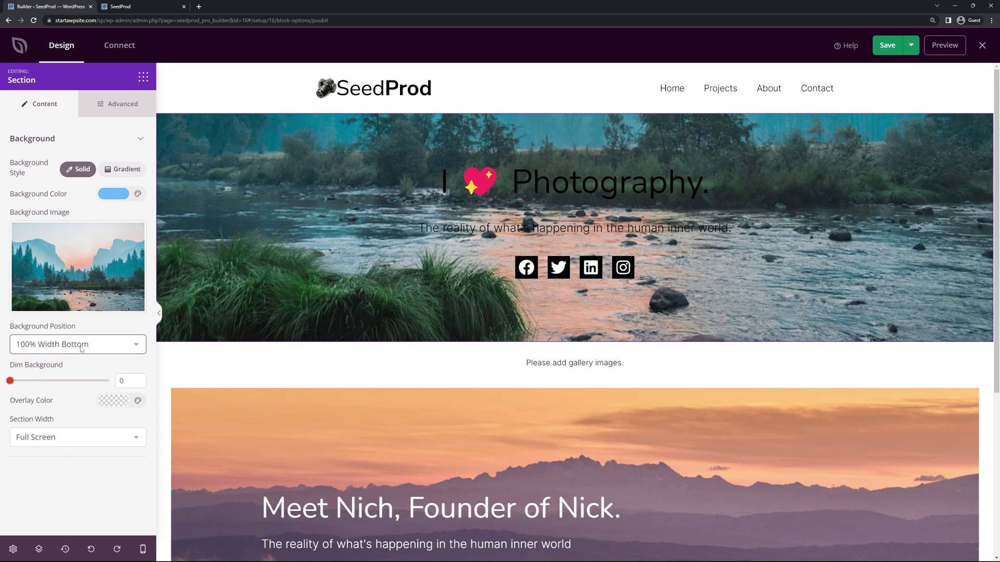
click(81, 348)
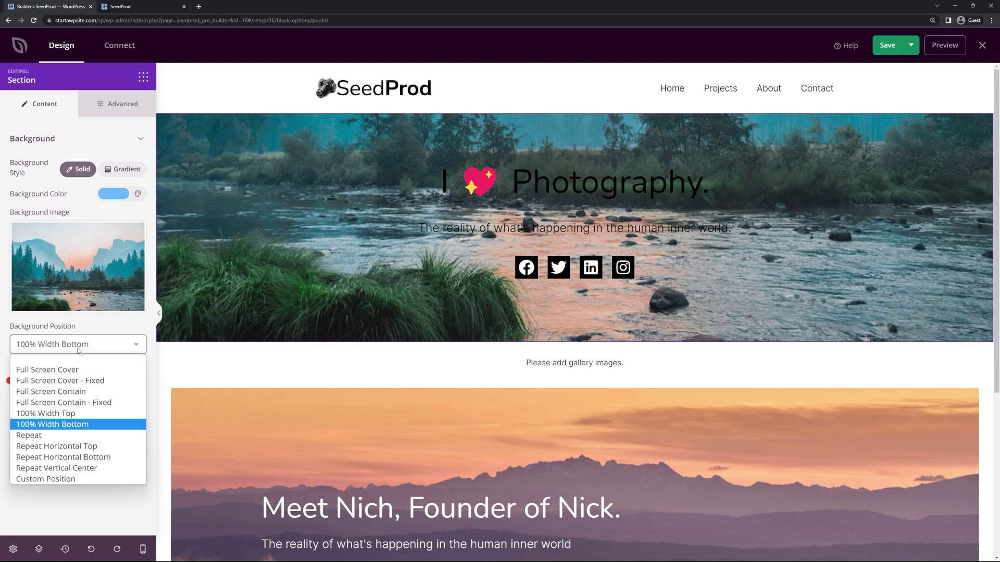
click(47, 371)
click(88, 341)
click(70, 379)
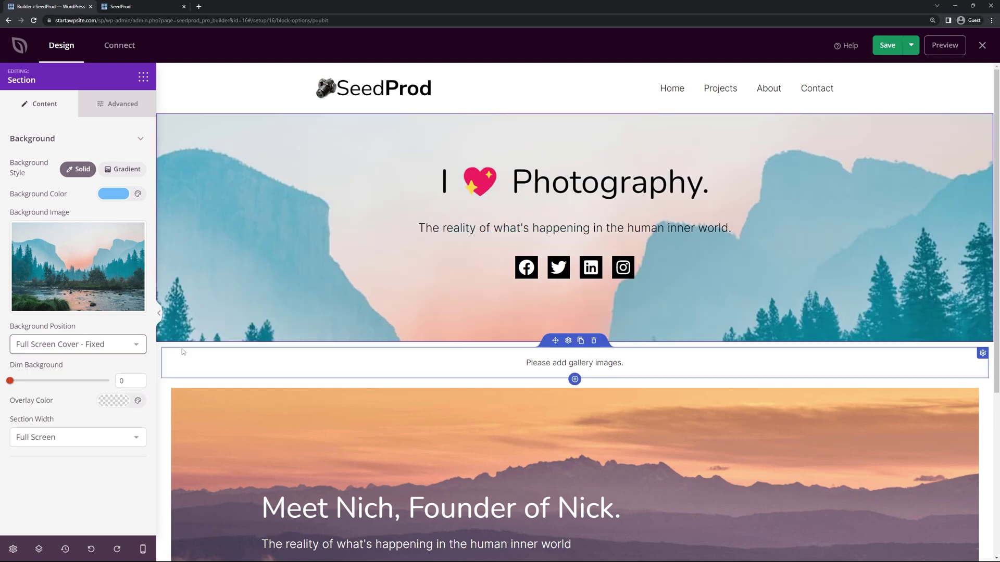
scroll(330, 212, down, 2)
scroll(328, 210, down, 1)
scroll(324, 213, up, 3)
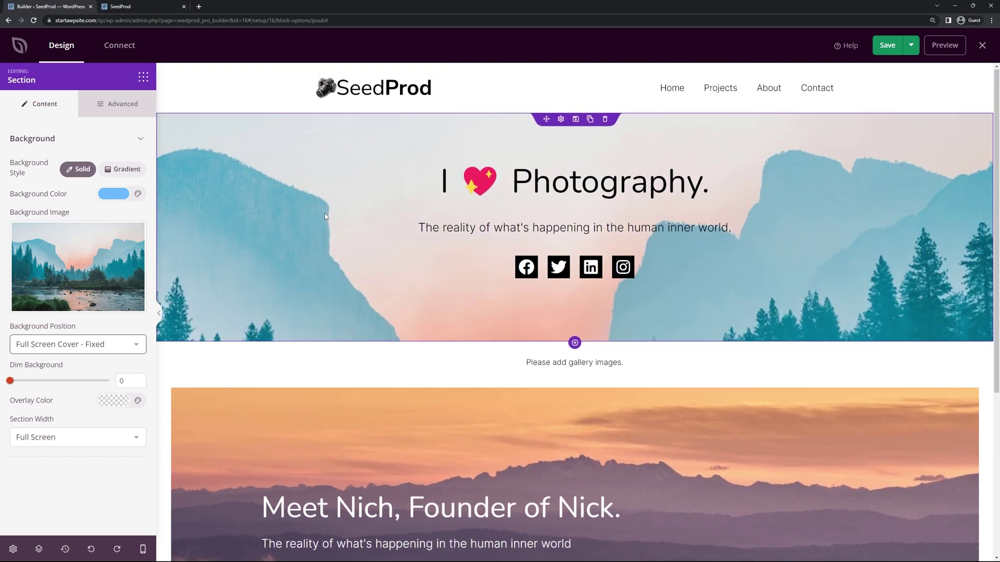
click(89, 352)
click(71, 424)
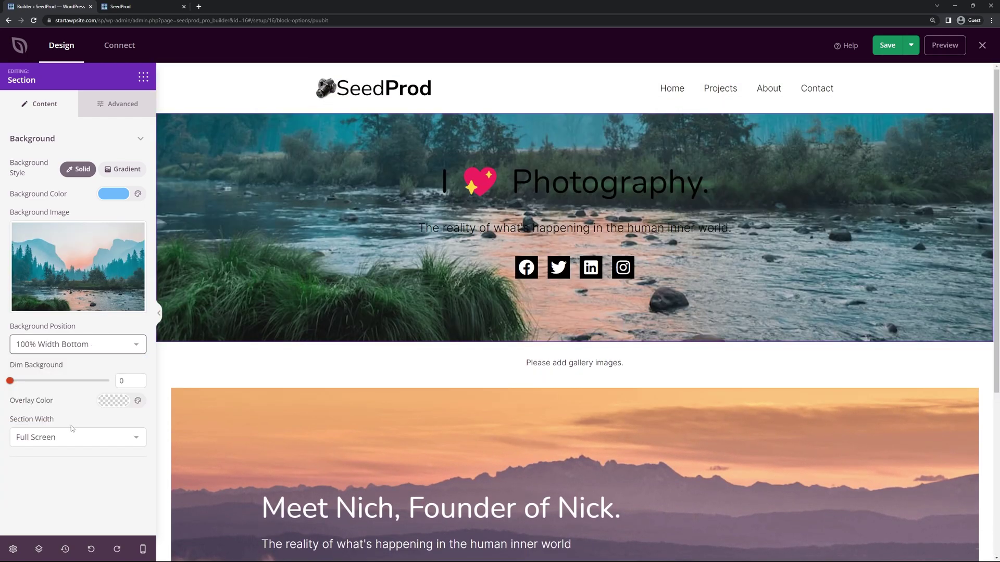
click(83, 350)
click(73, 413)
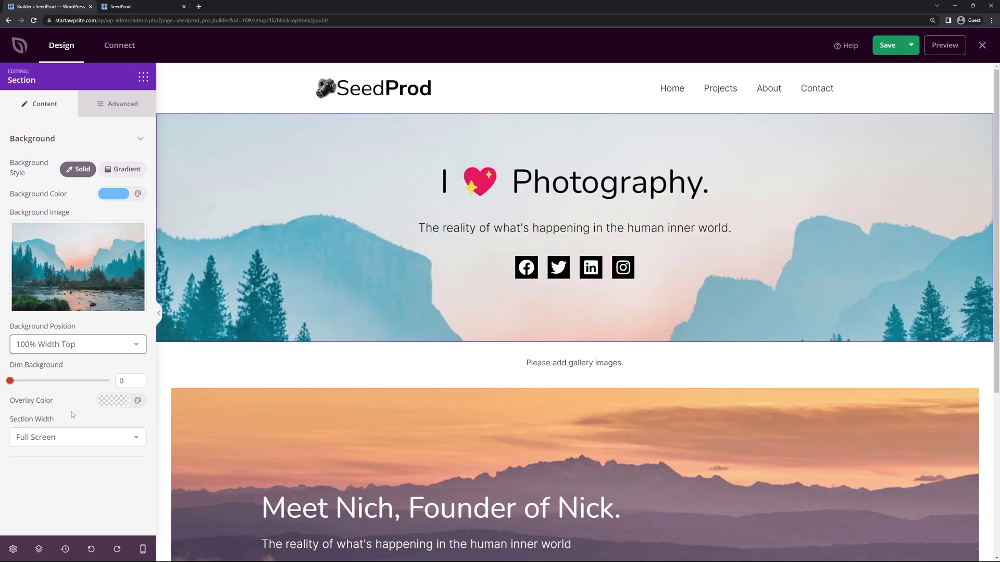
click(83, 352)
click(104, 436)
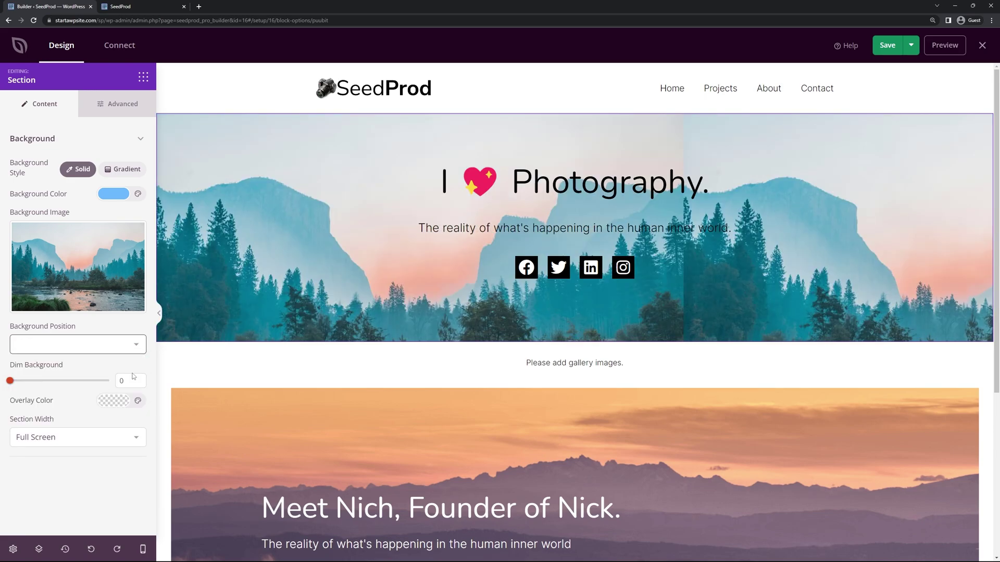
mouse_move(10, 380)
mouse_down()
mouse_move(112, 382)
mouse_move(10, 381)
mouse_up()
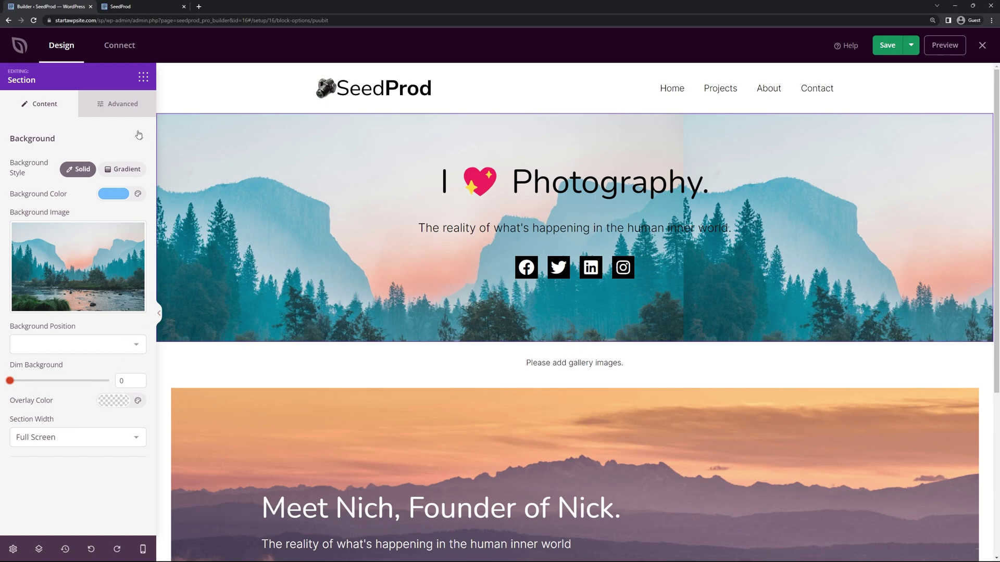
Step: Enable Space-style particles on the hero section at 0.4 opacity
click(117, 104)
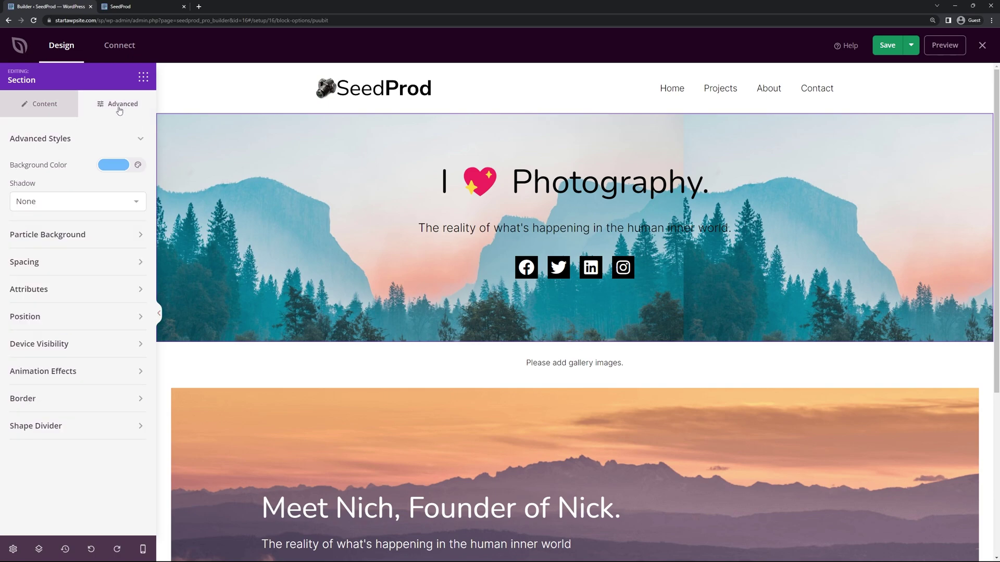
click(129, 241)
click(131, 259)
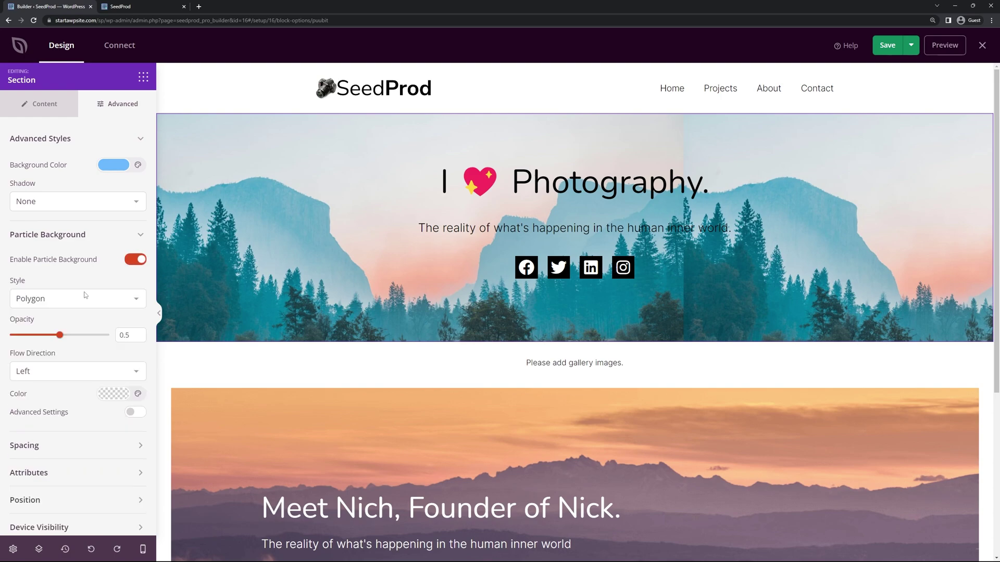
click(112, 299)
click(70, 327)
click(58, 338)
mouse_move(57, 338)
mouse_down()
mouse_move(22, 337)
mouse_move(58, 341)
mouse_up()
Step: Position the hero's background image at 100% Width Bottom
mouse_move(562, 123)
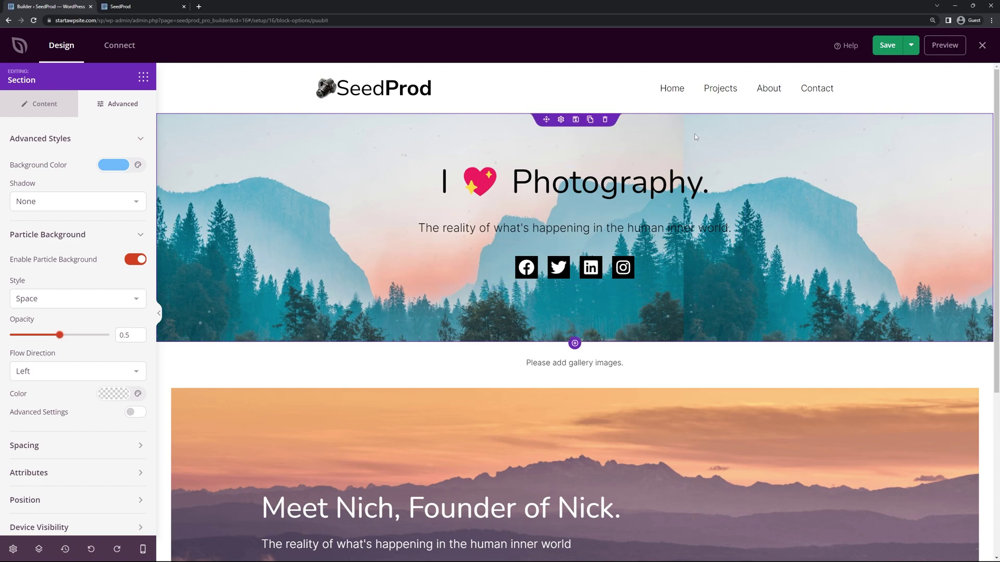
click(48, 107)
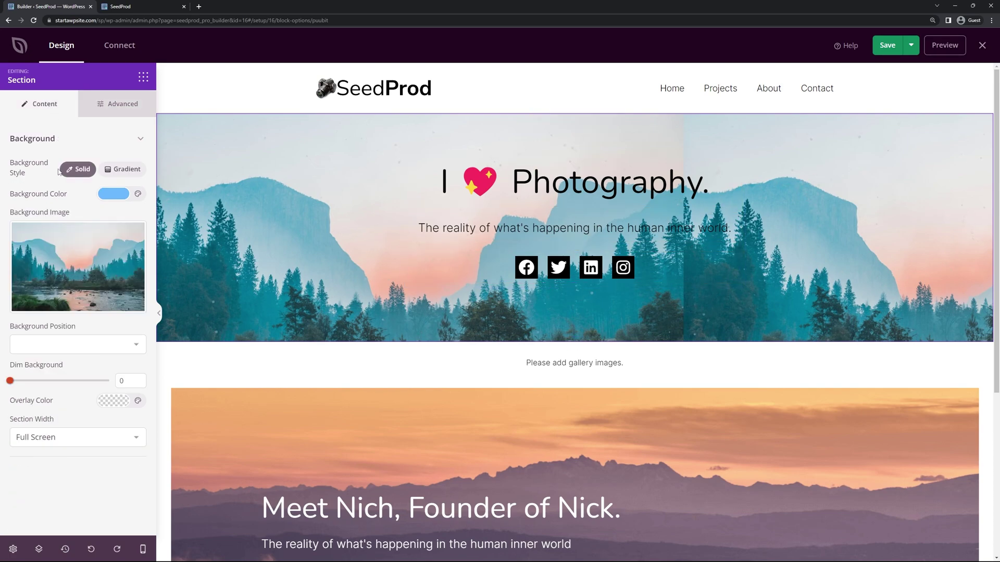
click(78, 349)
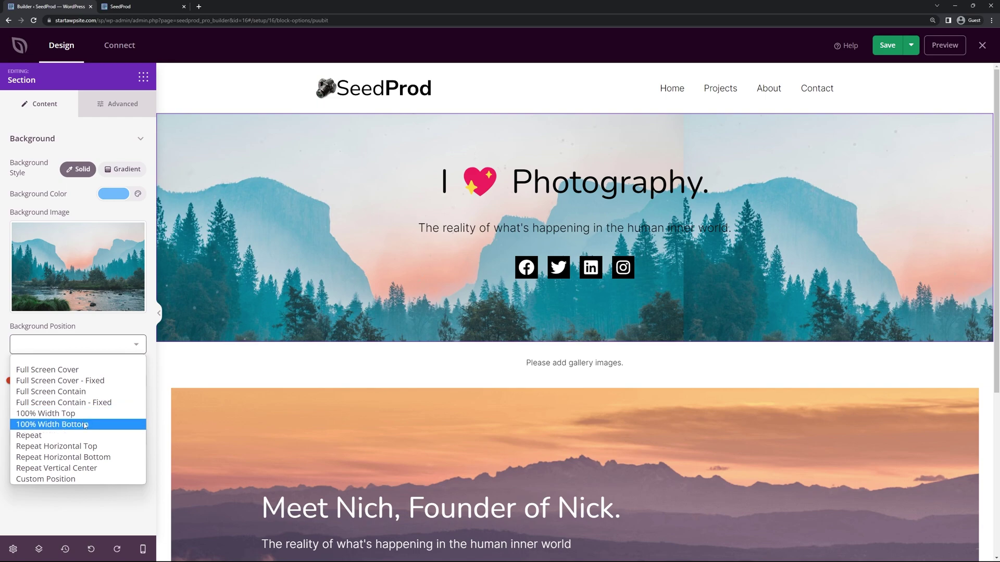
click(59, 425)
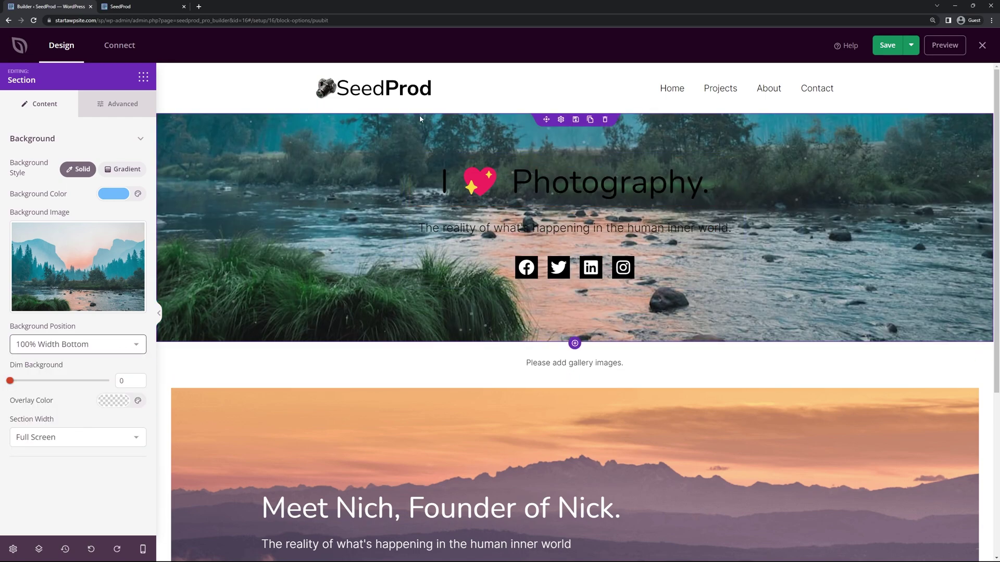
mouse_move(521, 152)
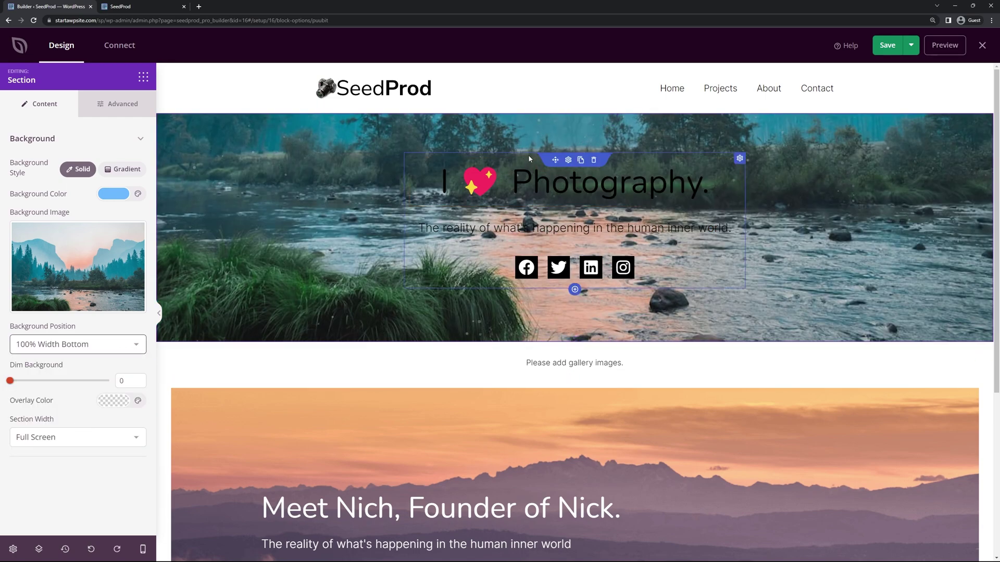
Step: Give the hero's inner text row a semi-transparent white background colour
click(568, 160)
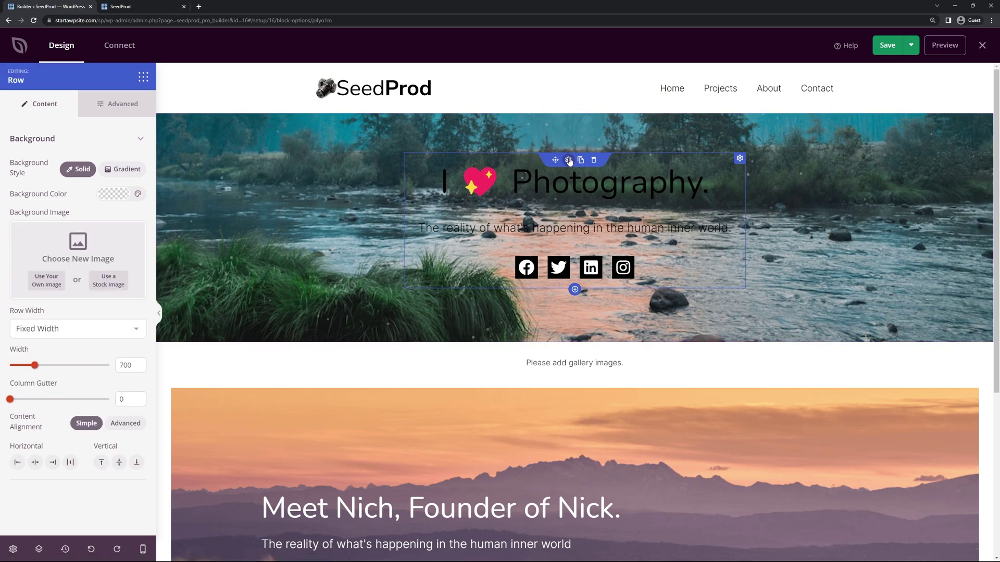
click(117, 194)
drag(124, 242, 70, 214)
click(116, 197)
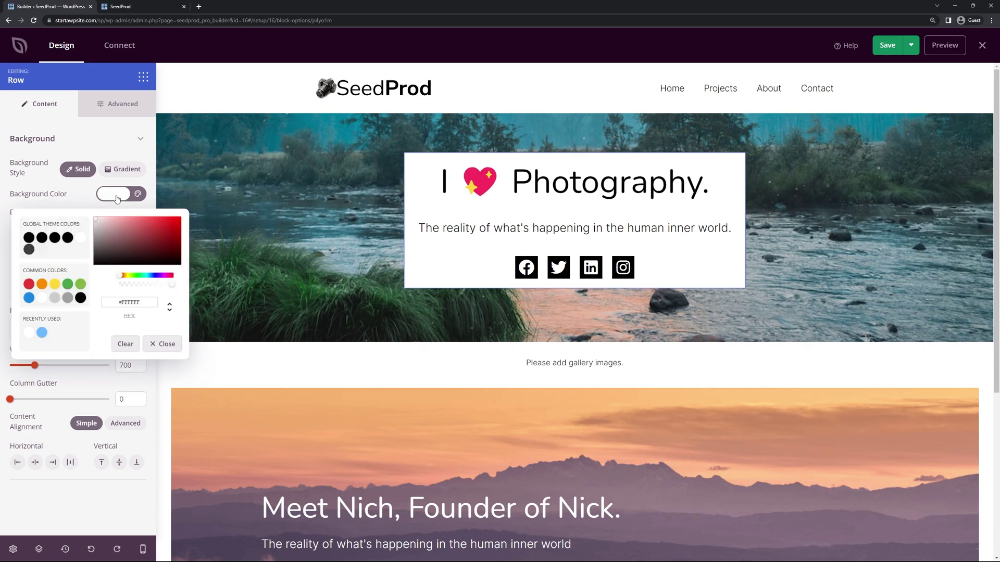
mouse_move(167, 289)
mouse_down()
mouse_move(122, 289)
mouse_move(151, 290)
mouse_up()
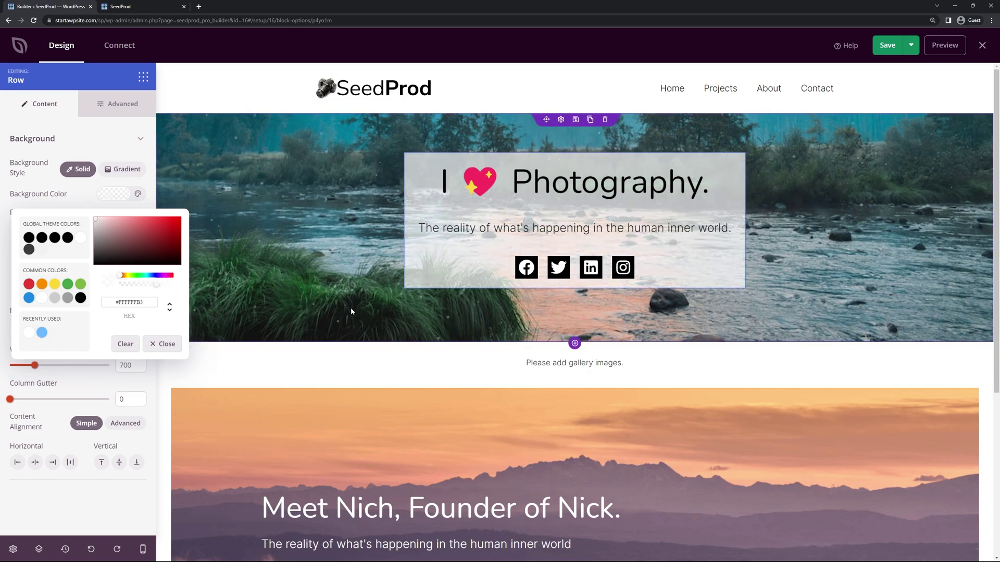
click(451, 292)
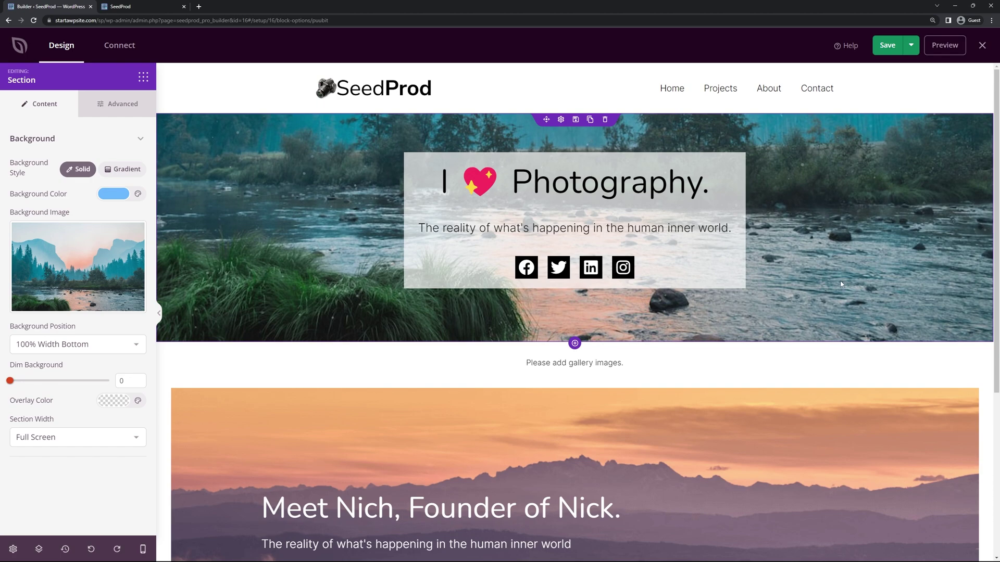
scroll(638, 285, down, 2)
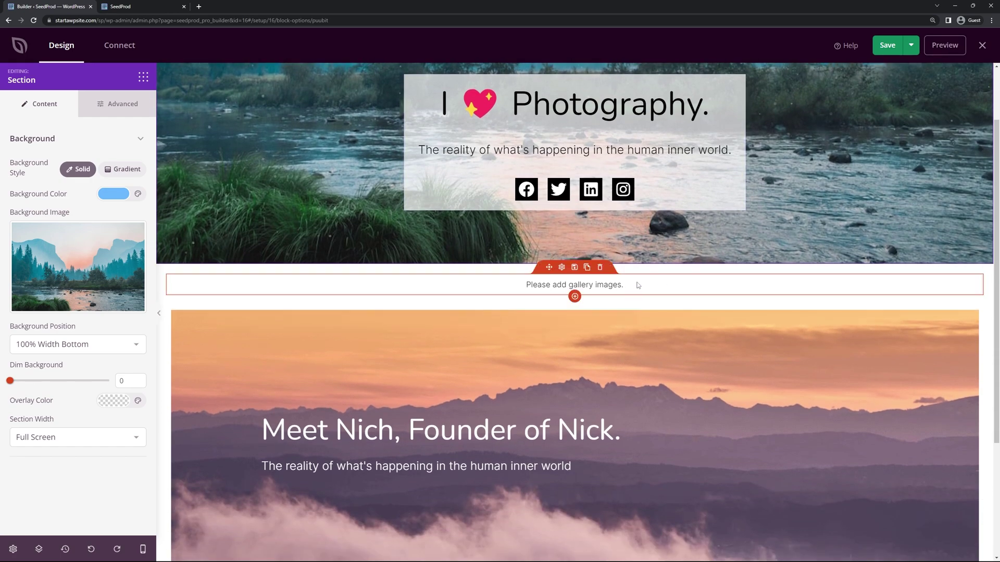
Step: Upload six landscape photos into a new gallery and caption the first 'Caption One'
click(556, 276)
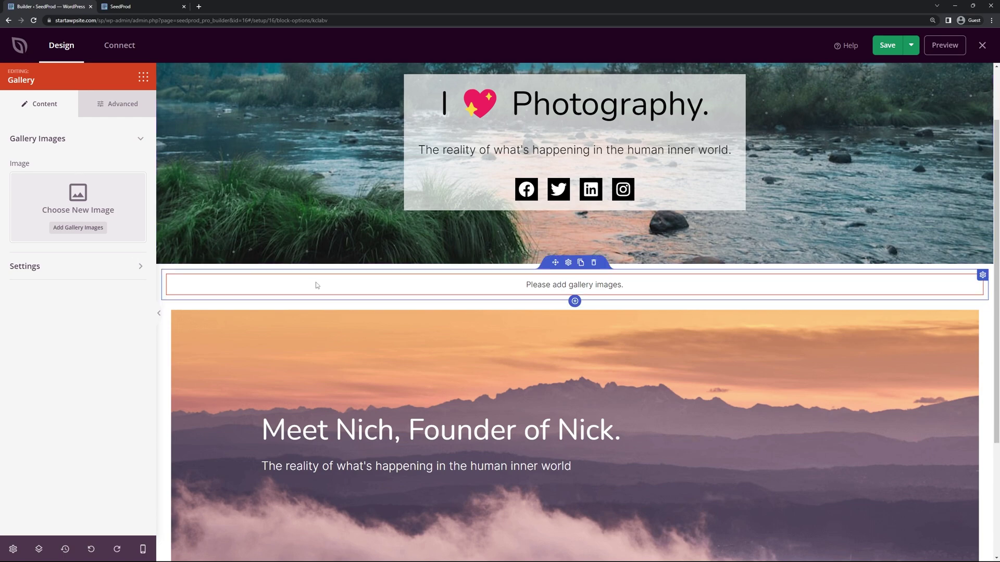
scroll(655, 324, up, 2)
scroll(655, 324, down, 4)
scroll(654, 331, up, 3)
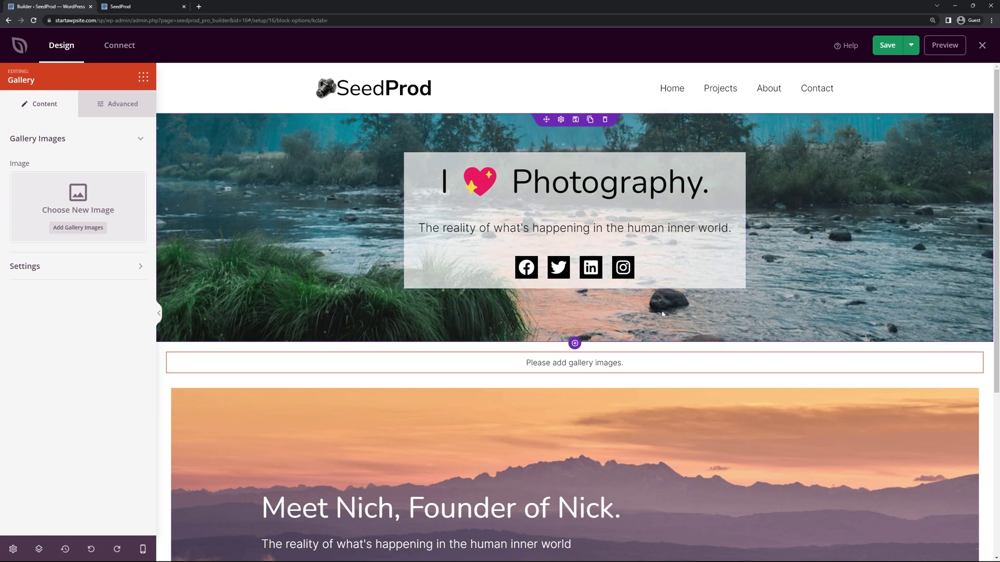
scroll(663, 313, down, 2)
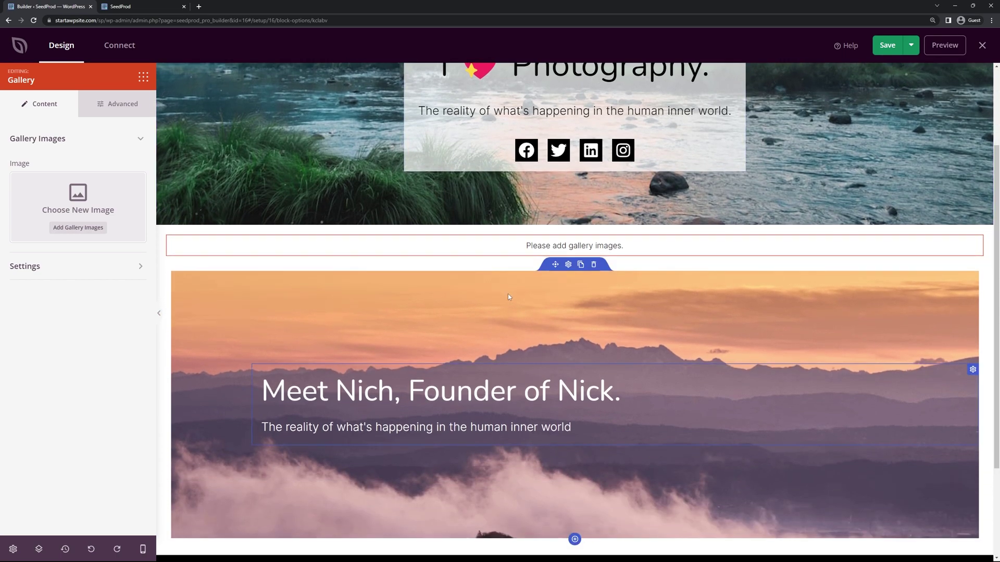
click(75, 229)
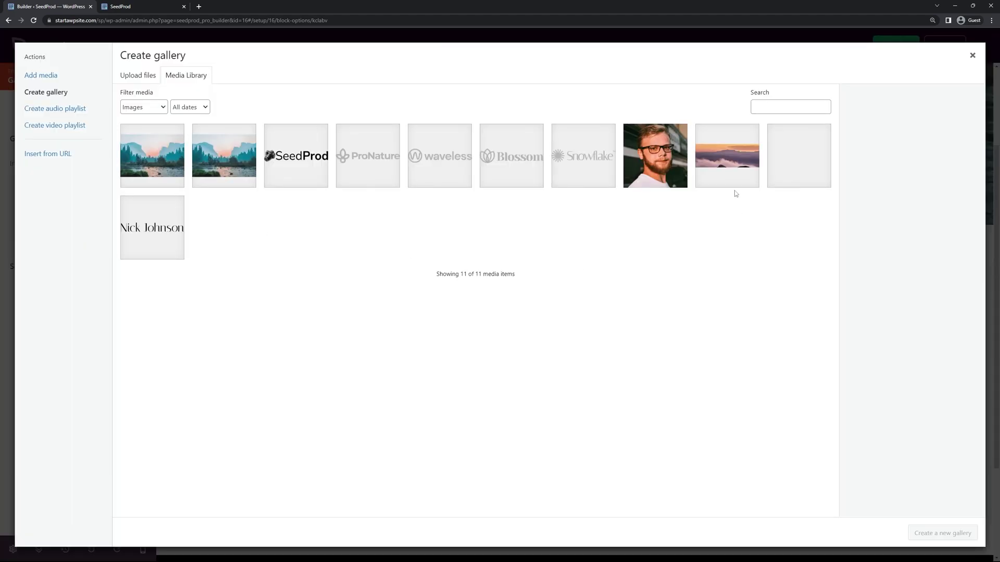
drag(594, 272, 472, 298)
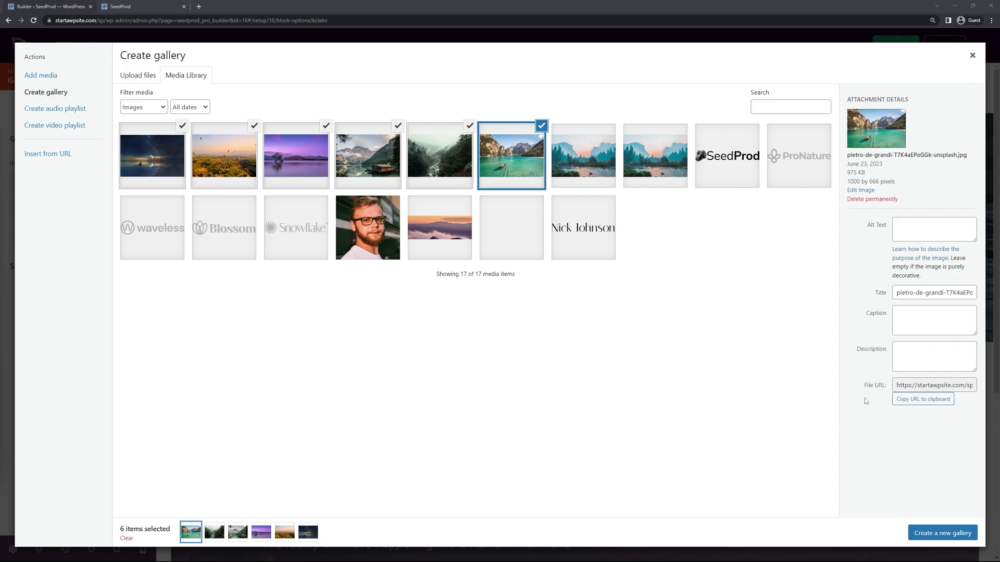
click(943, 534)
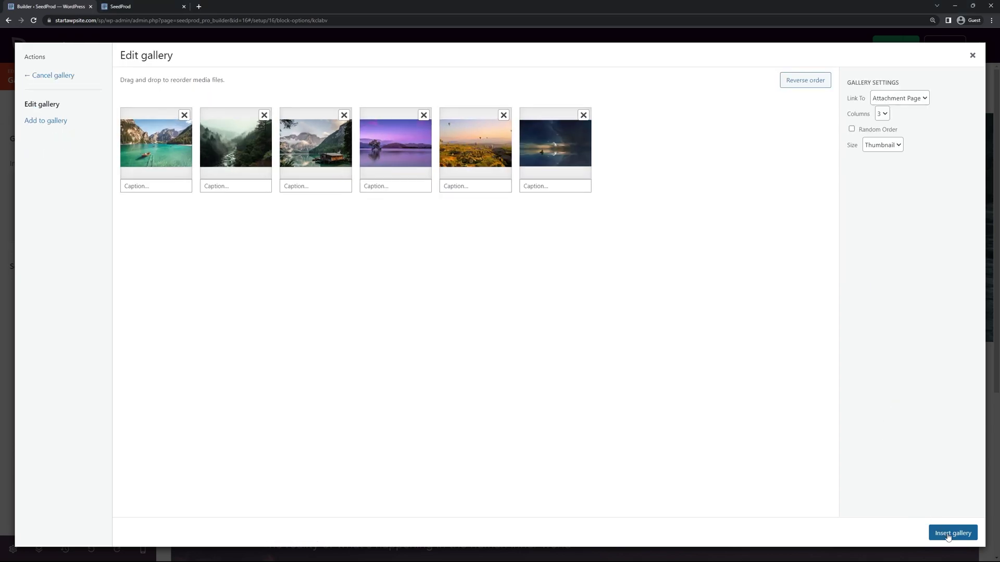
click(150, 184)
text(Caption One)
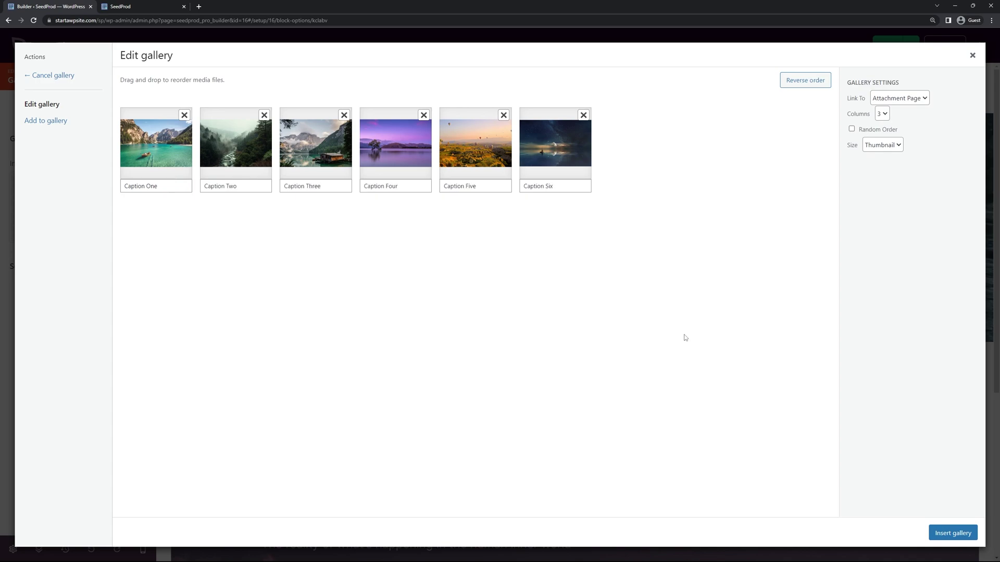
Step: Insert the six-photo captioned gallery into the Homepage
click(953, 533)
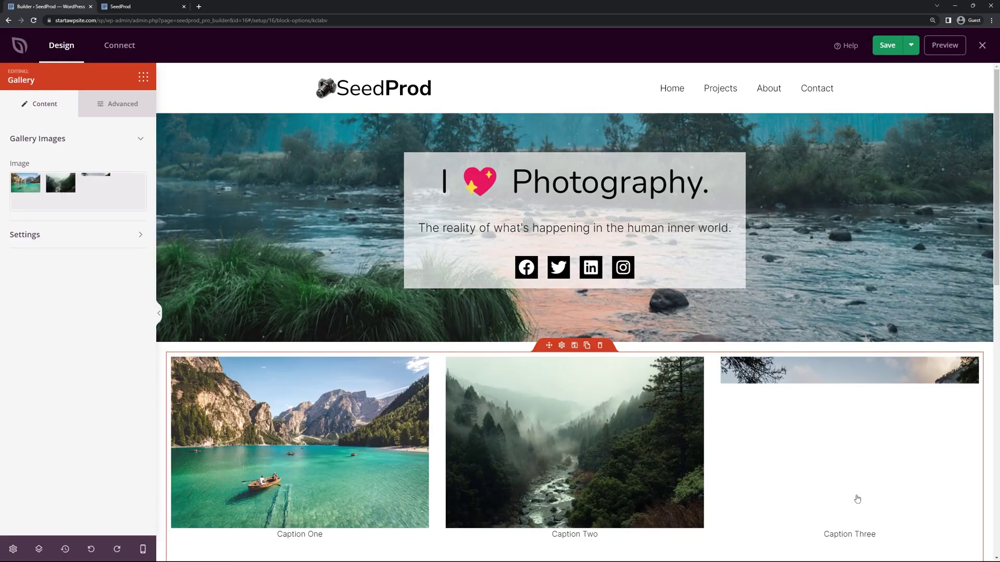
scroll(782, 442, down, 5)
scroll(769, 413, down, 2)
scroll(768, 414, up, 2)
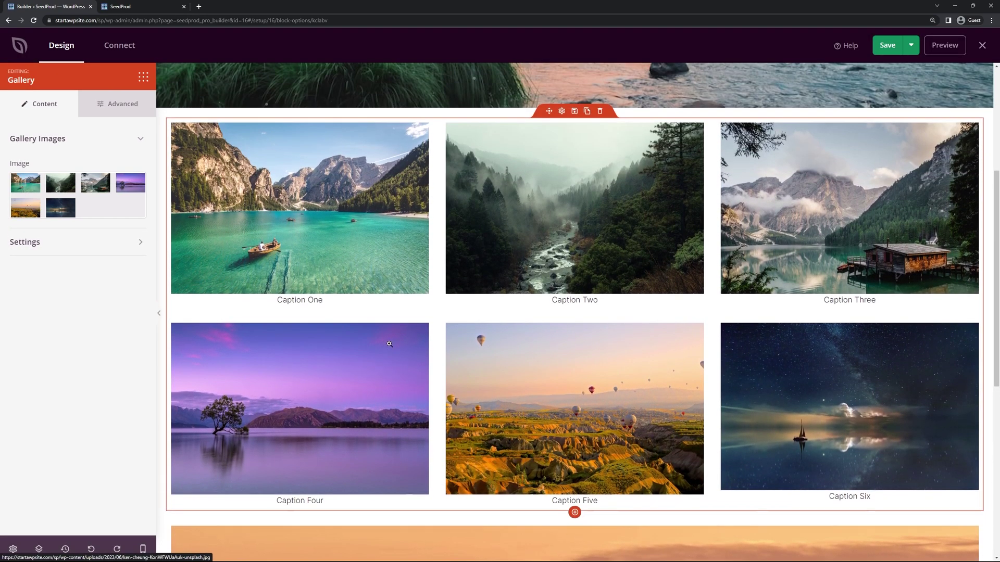
scroll(471, 377, up, 1)
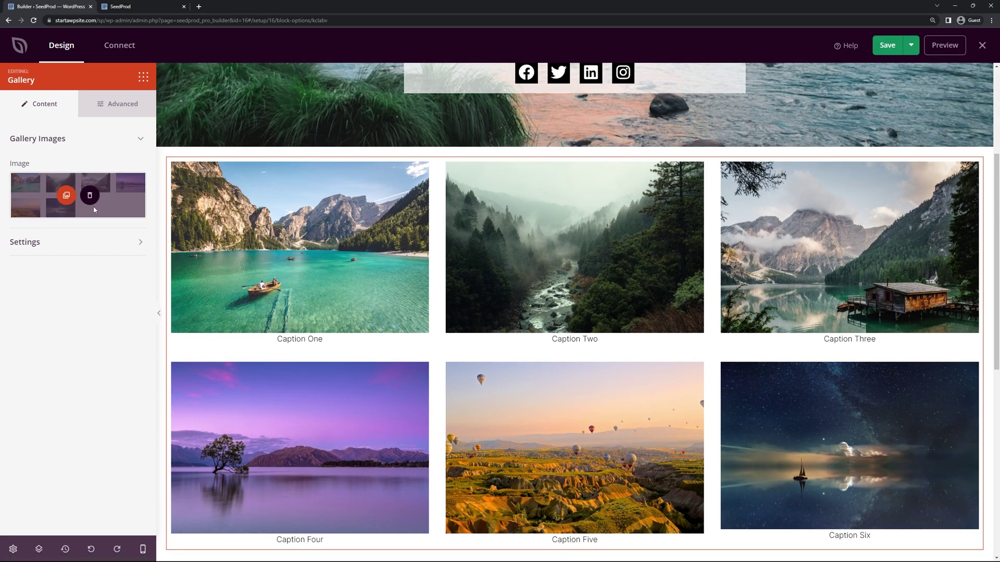
Step: Set the gallery to three columns with no spacing between photos
click(137, 245)
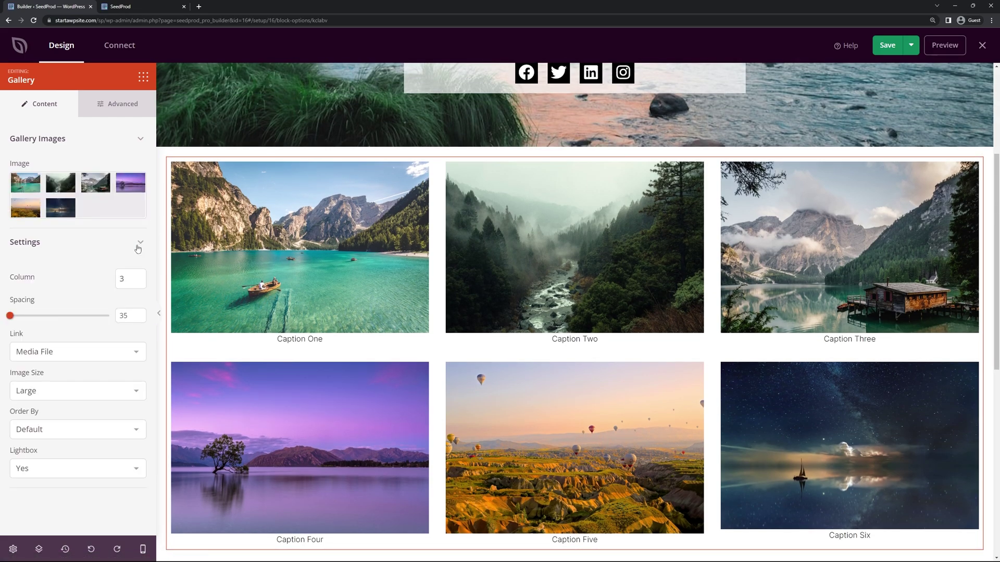
click(138, 282)
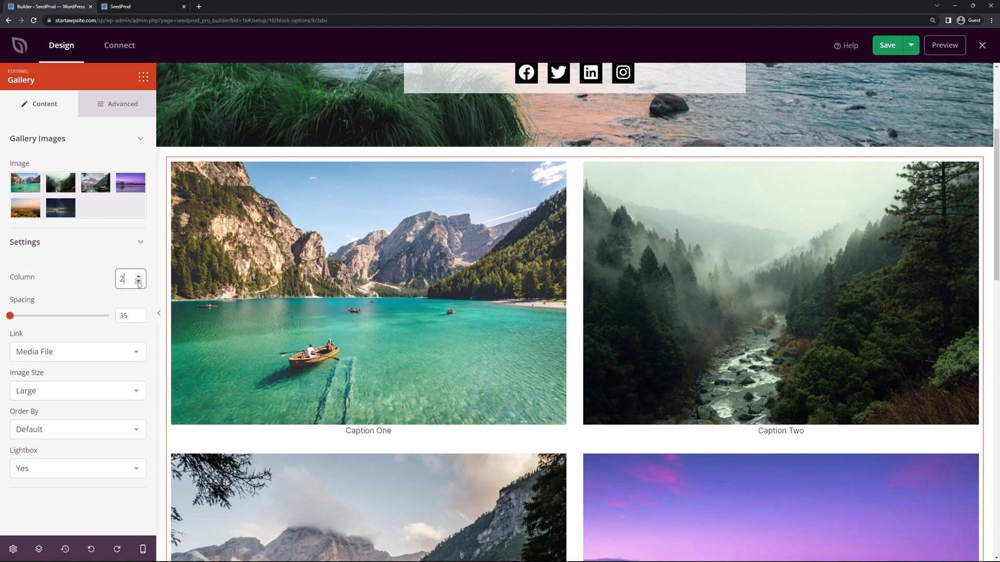
click(139, 282)
click(138, 276)
click(138, 276)
click(139, 276)
click(138, 277)
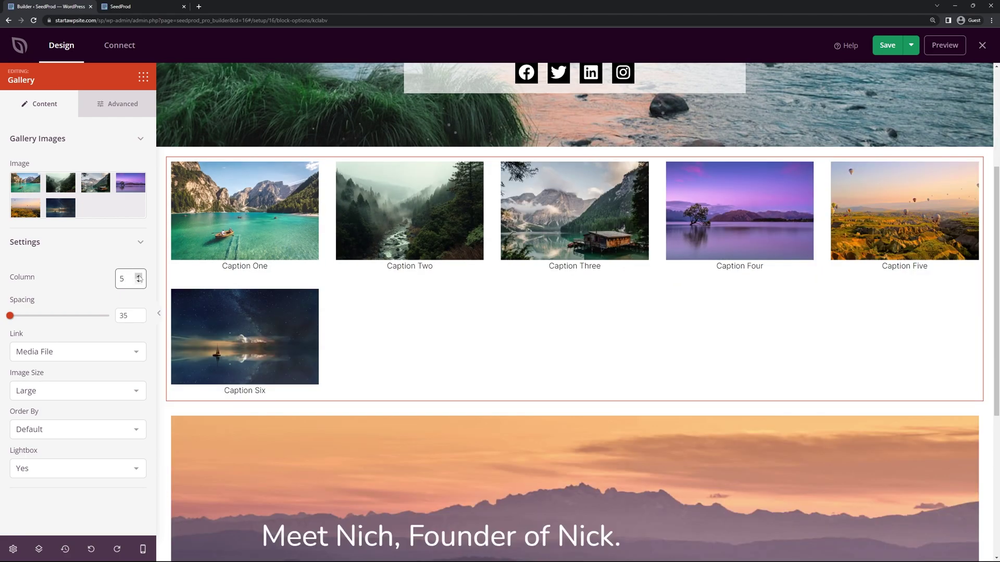
click(139, 276)
click(138, 282)
click(138, 282)
click(139, 282)
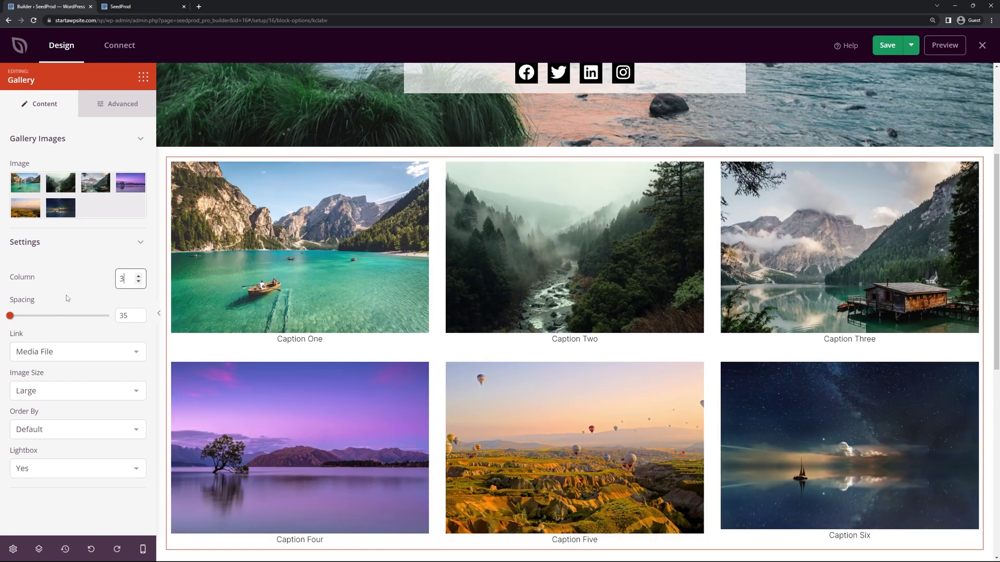
mouse_move(6, 319)
mouse_down()
mouse_move(109, 315)
mouse_move(3, 323)
mouse_up()
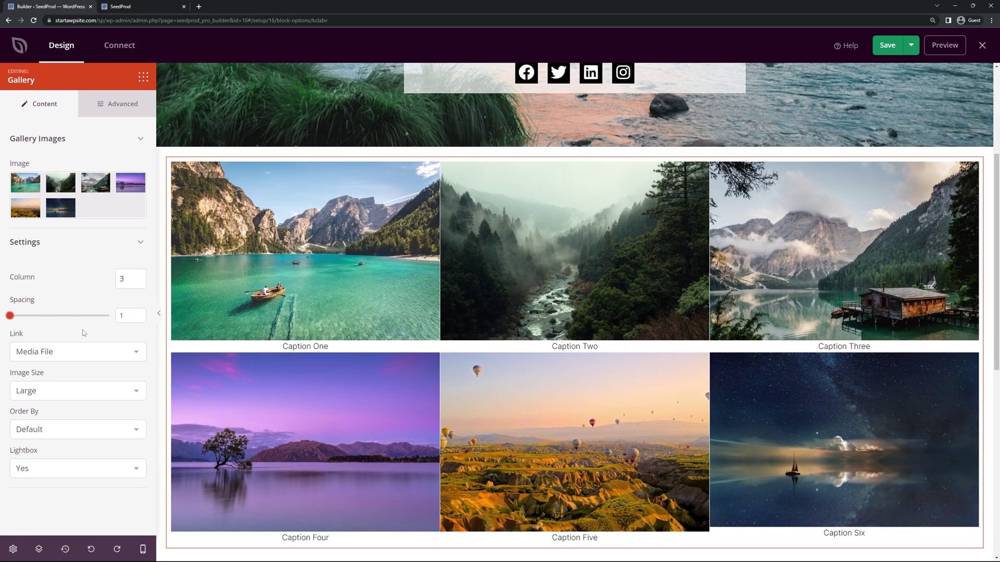
Step: Keep gallery links set to Media File and test the enlarged photo view
click(67, 354)
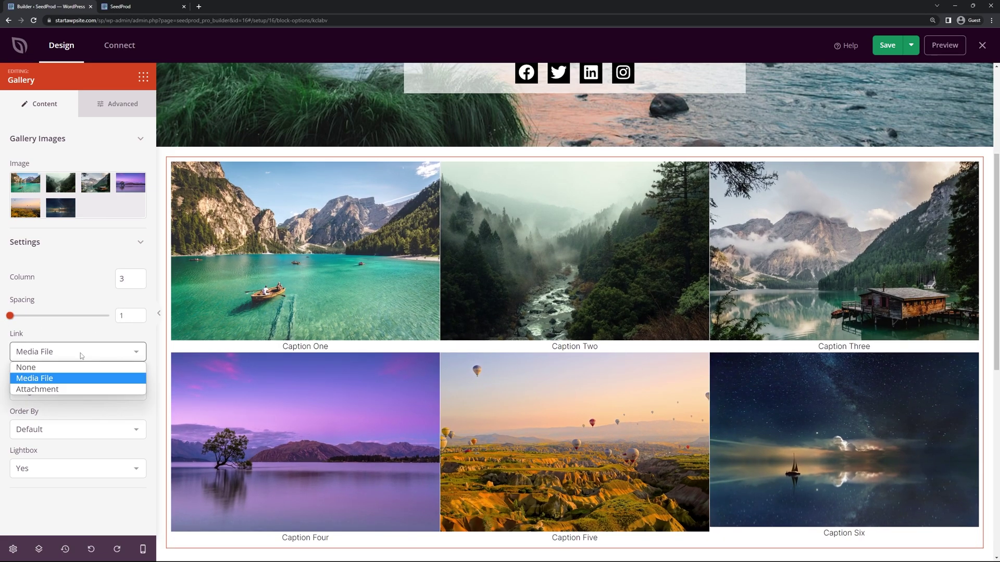
click(72, 354)
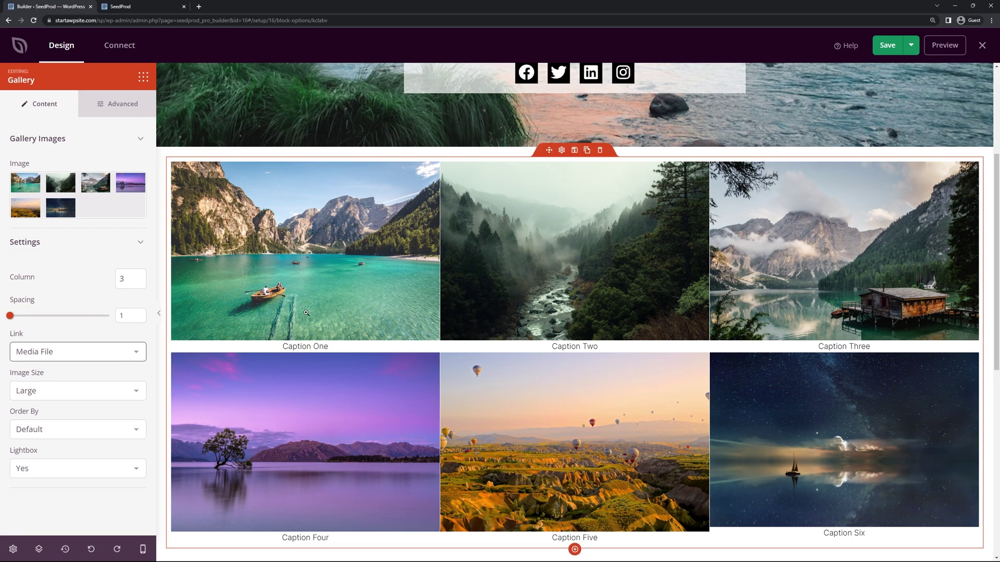
click(323, 283)
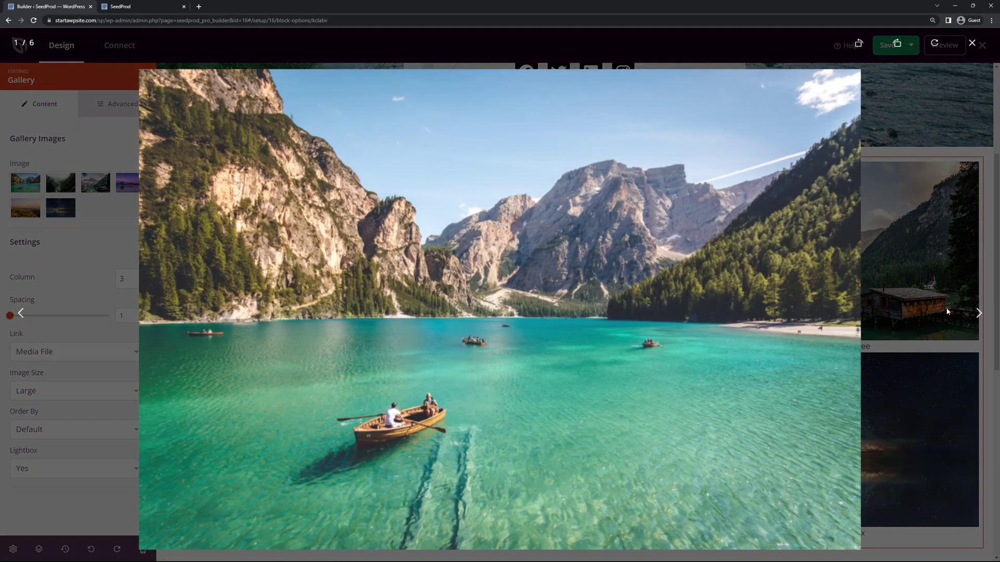
click(978, 313)
click(908, 184)
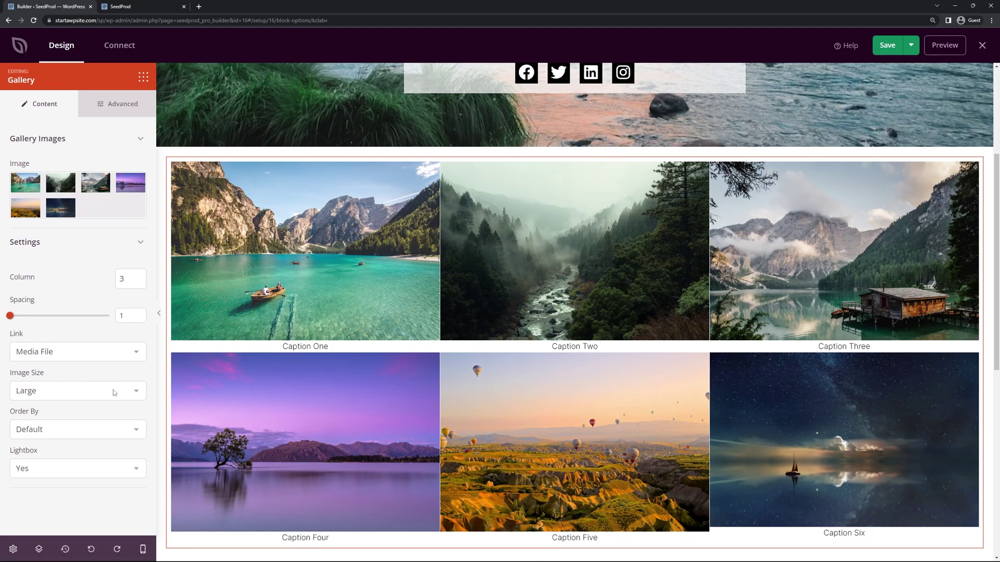
Step: Keep image size Large and lightbox Yes, and set Order By to Random
click(114, 392)
click(32, 428)
click(104, 431)
click(41, 457)
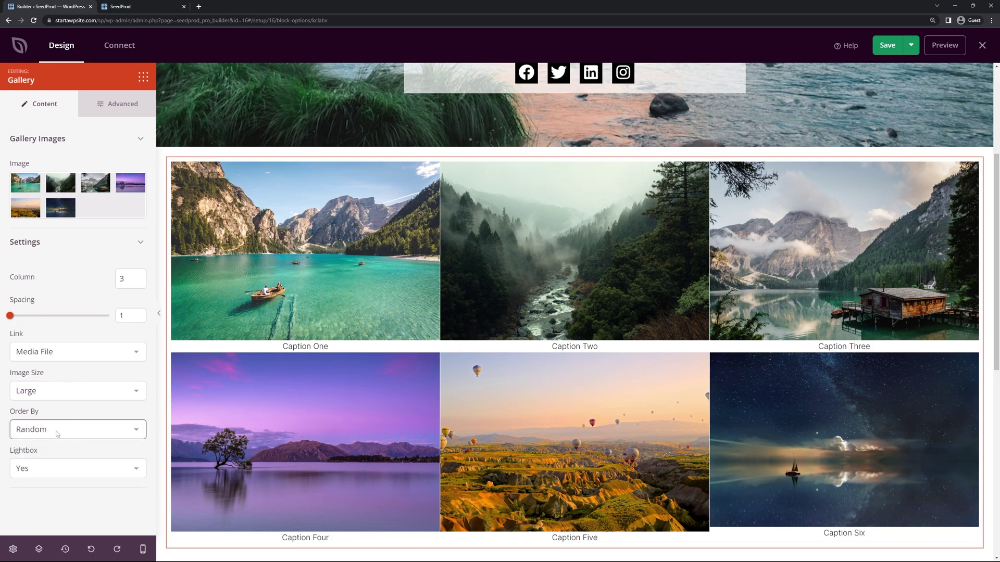
click(63, 473)
click(56, 475)
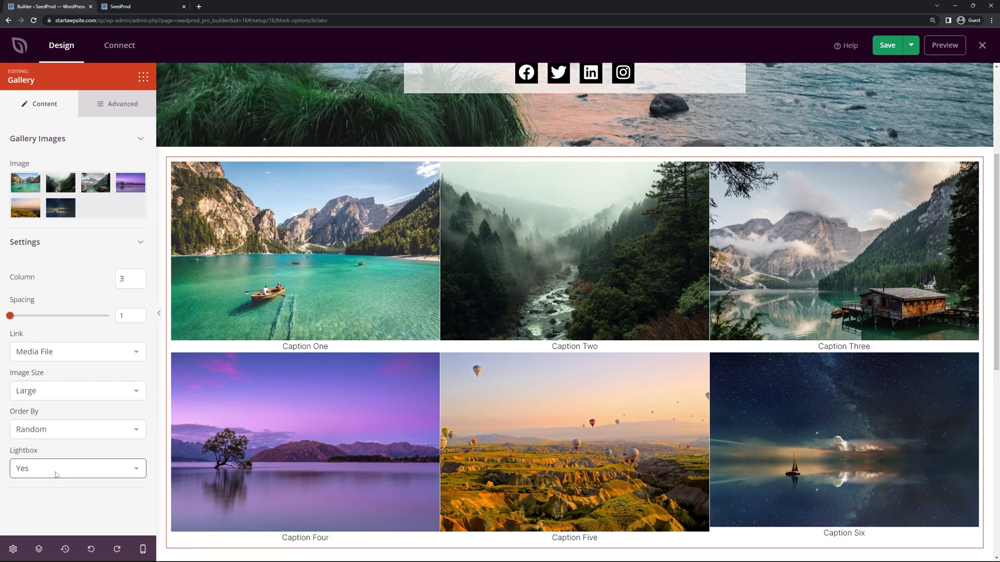
click(118, 106)
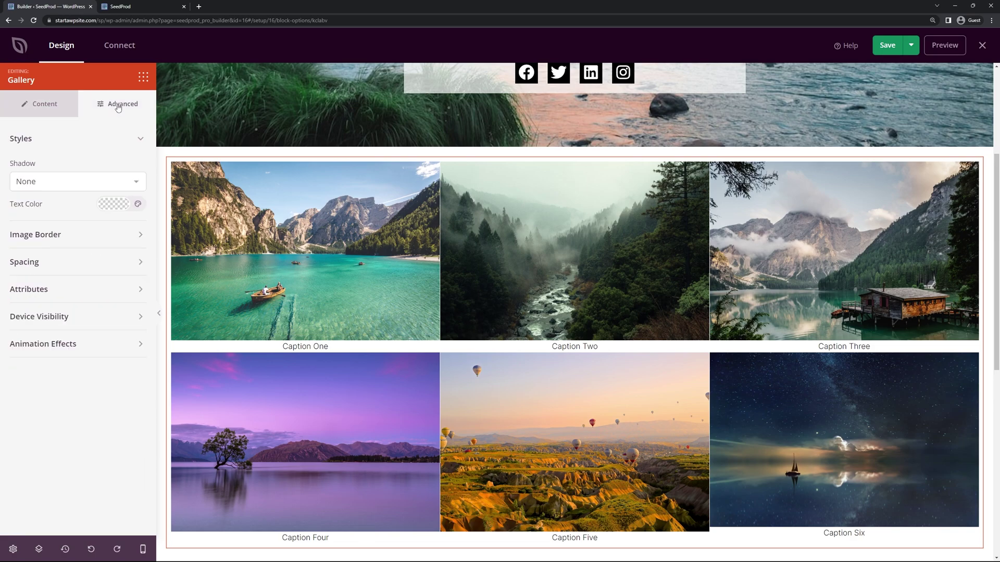
Step: Leave shadow at None and keep image border radius at 0 after trying 100
click(49, 180)
key(Escape)
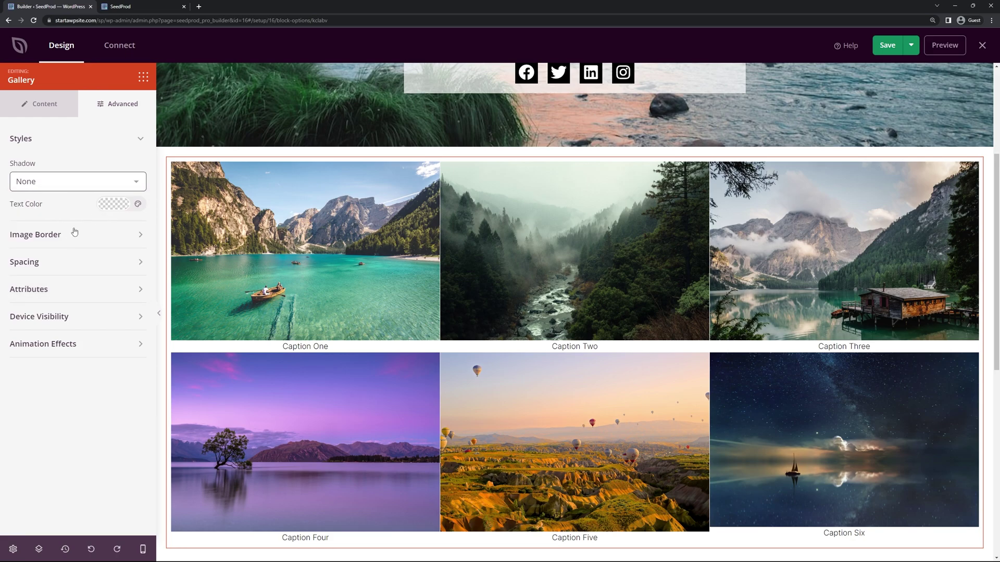
click(92, 240)
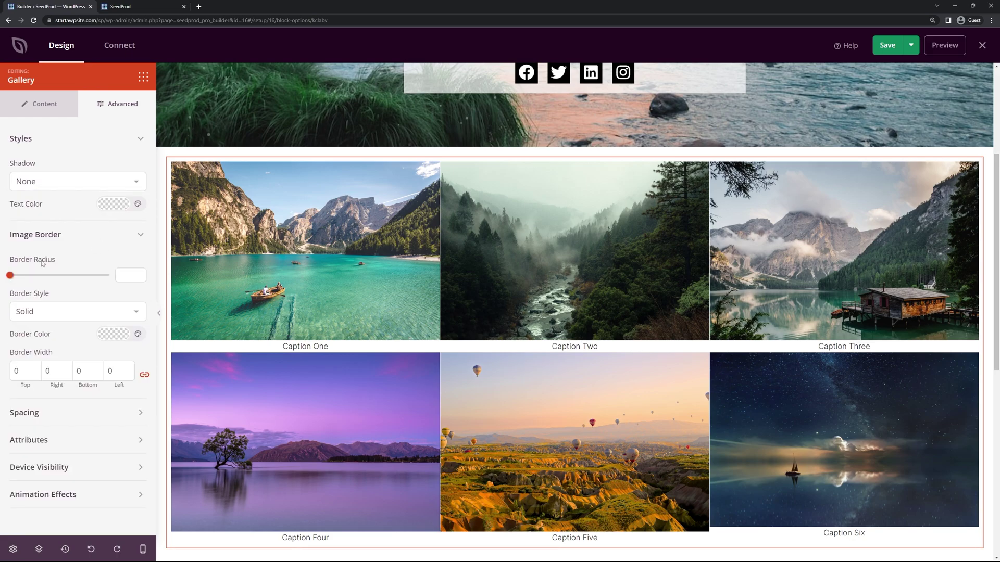
drag(10, 275, 111, 275)
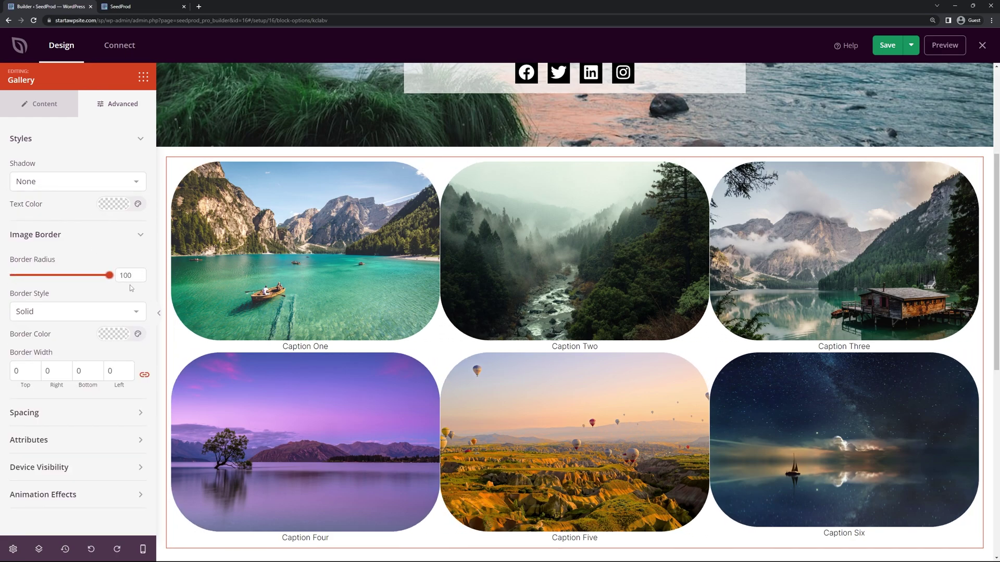
key(ctrl+z)
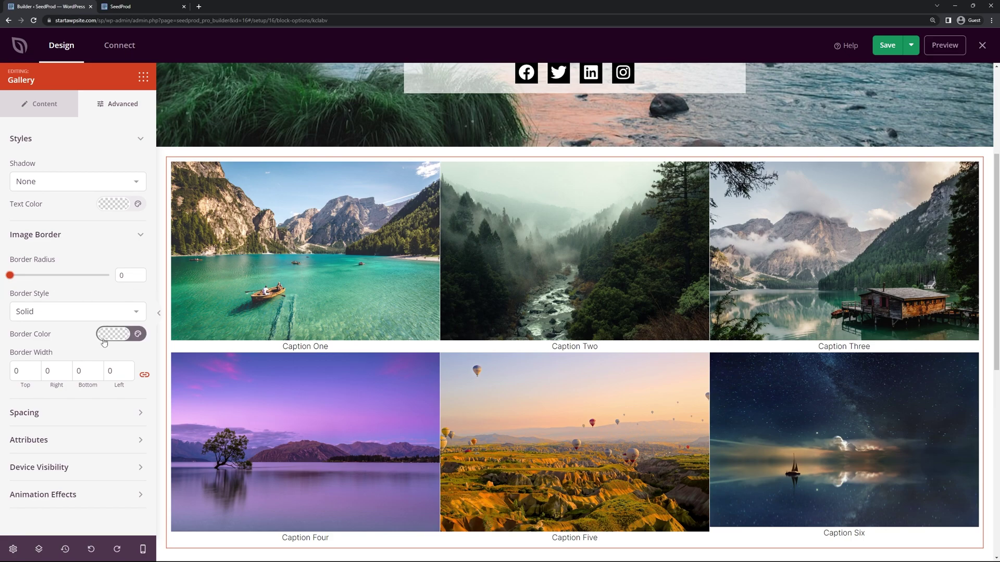
click(110, 235)
click(109, 138)
click(119, 201)
click(119, 200)
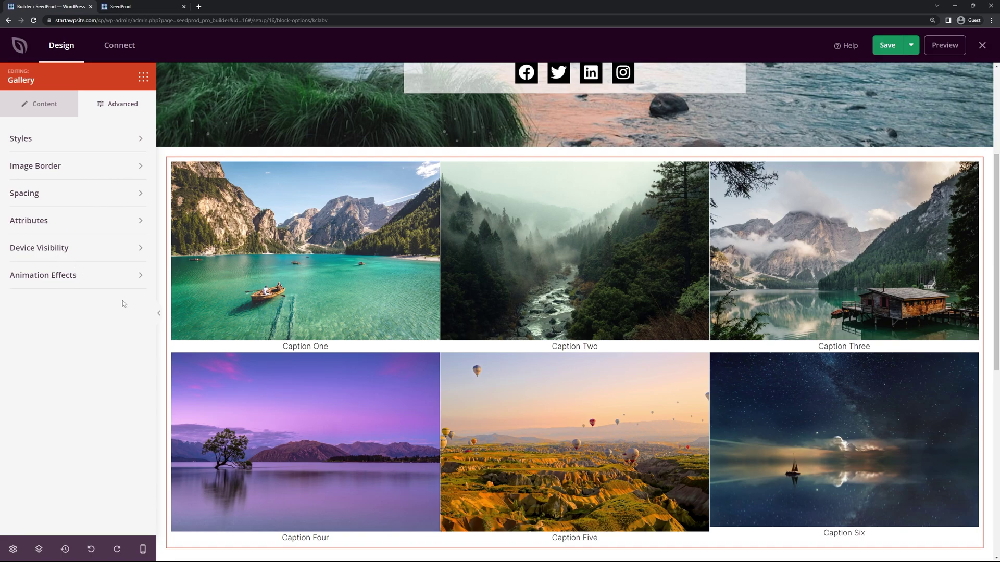
Step: Give the gallery a Fade In entrance animation
click(58, 276)
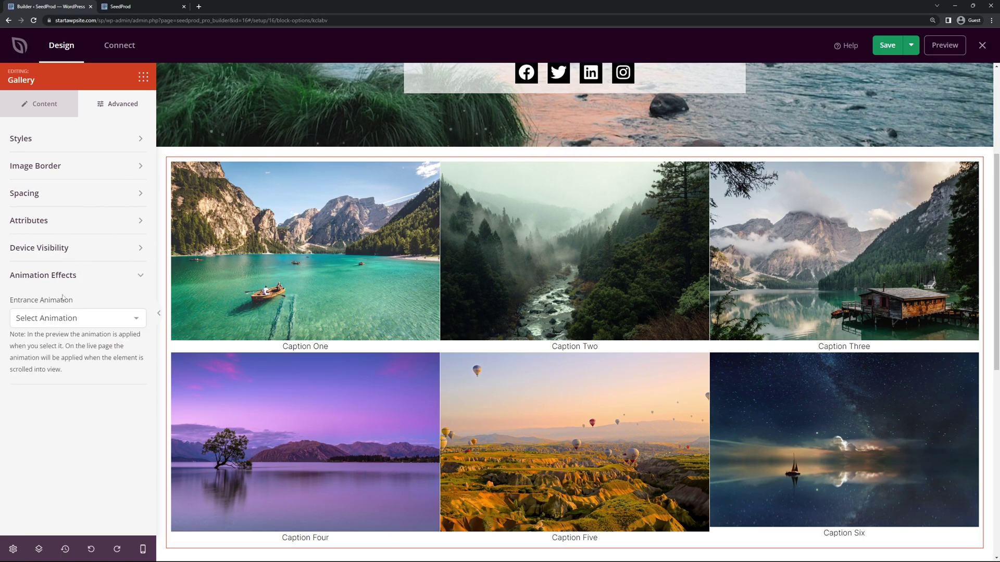
click(67, 319)
scroll(66, 375, down, 3)
click(57, 440)
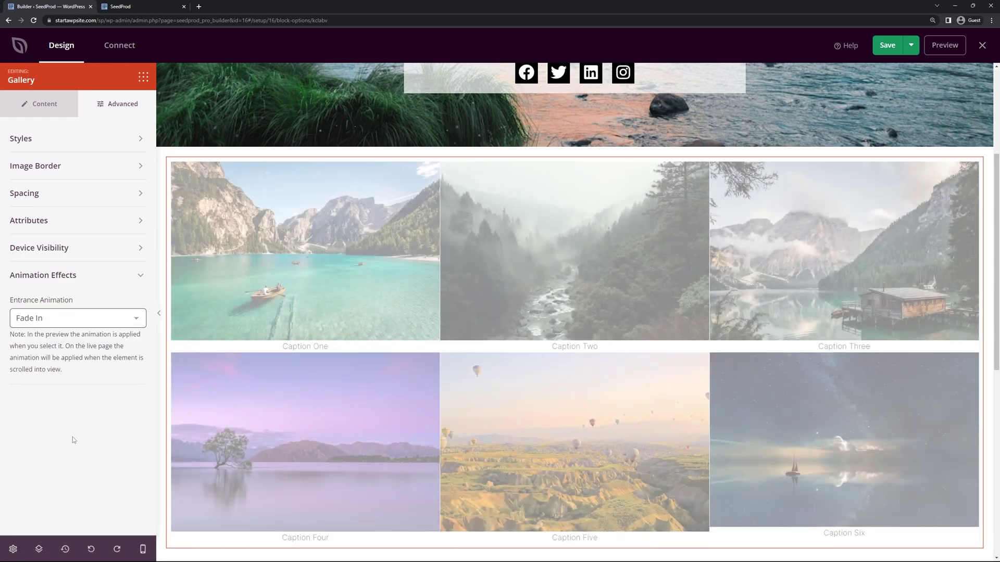
mouse_move(348, 365)
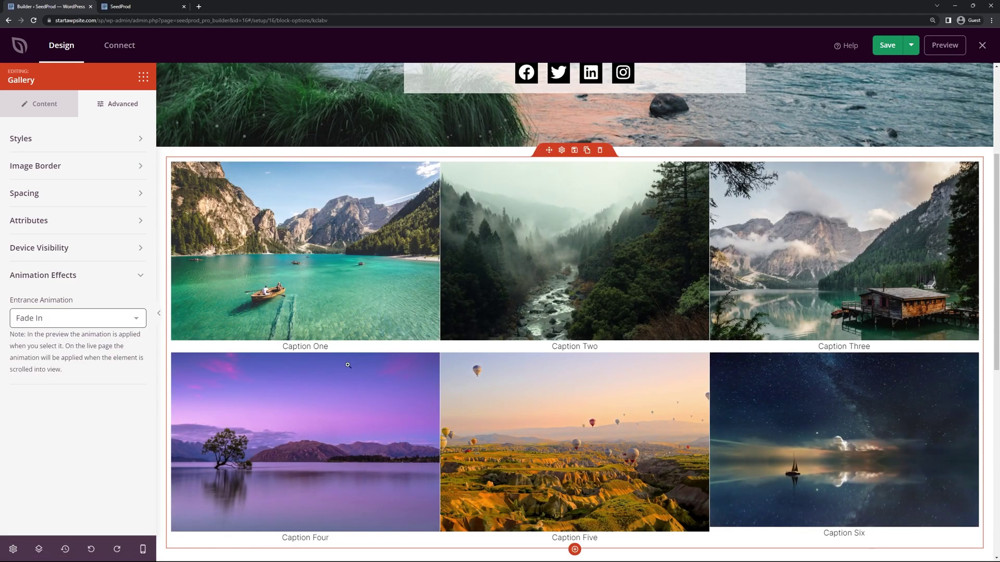
click(45, 103)
click(120, 104)
scroll(642, 219, down, 5)
scroll(642, 220, down, 2)
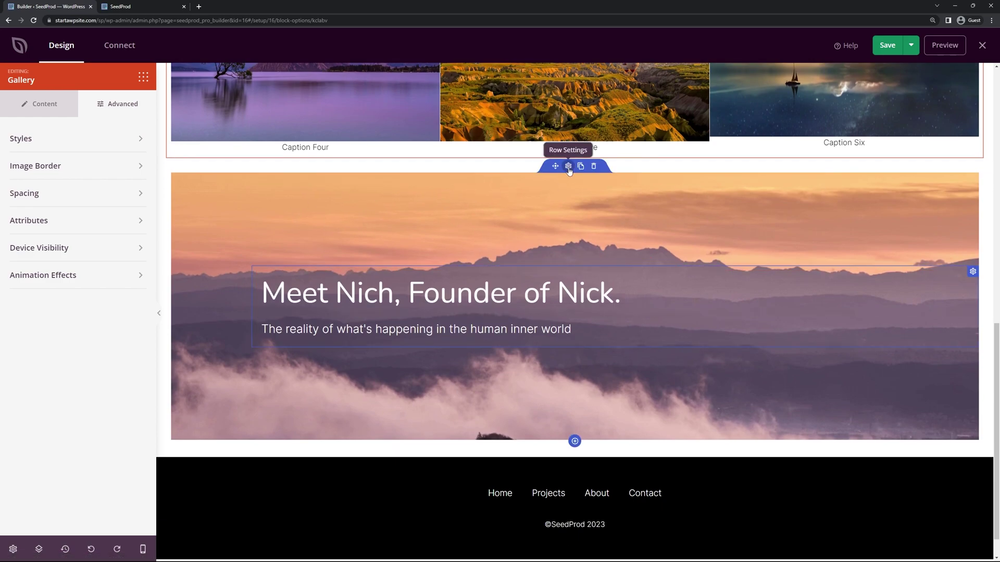
Step: Replace the About banner background with a stock blue mountain photo
click(568, 167)
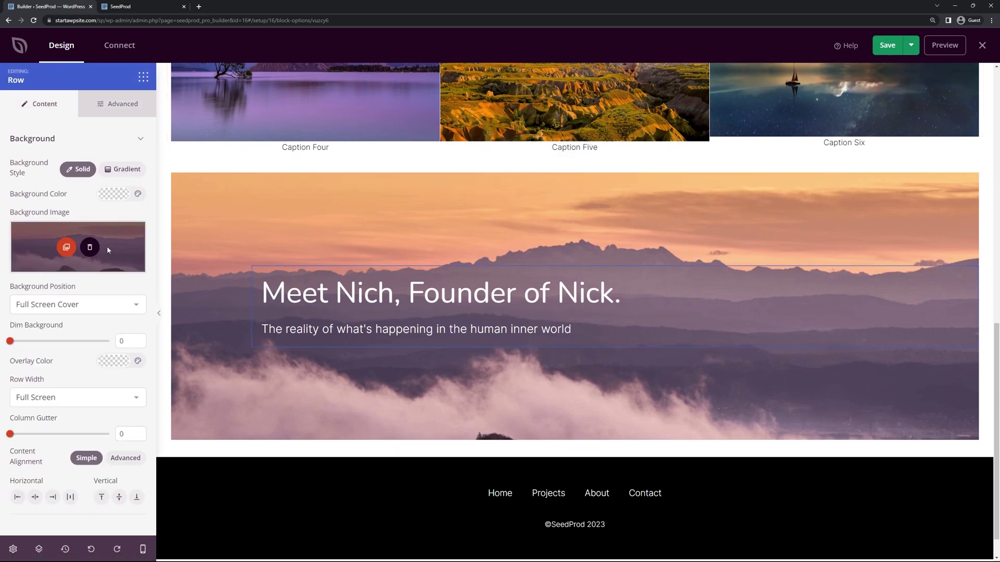
click(89, 248)
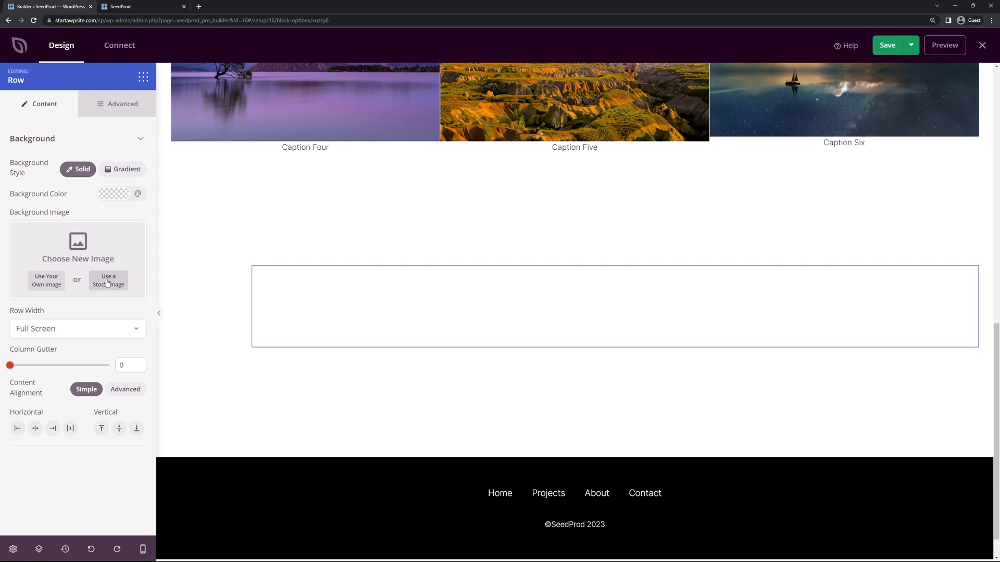
click(108, 283)
click(431, 293)
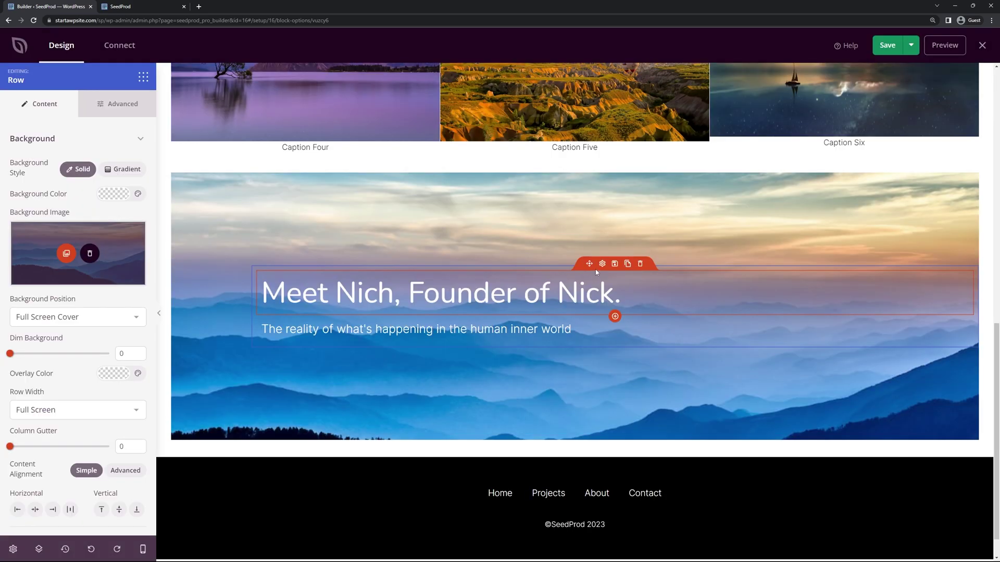
Step: Change the banner headline to 'Meet SeedProd', save the page and close the builder
click(597, 272)
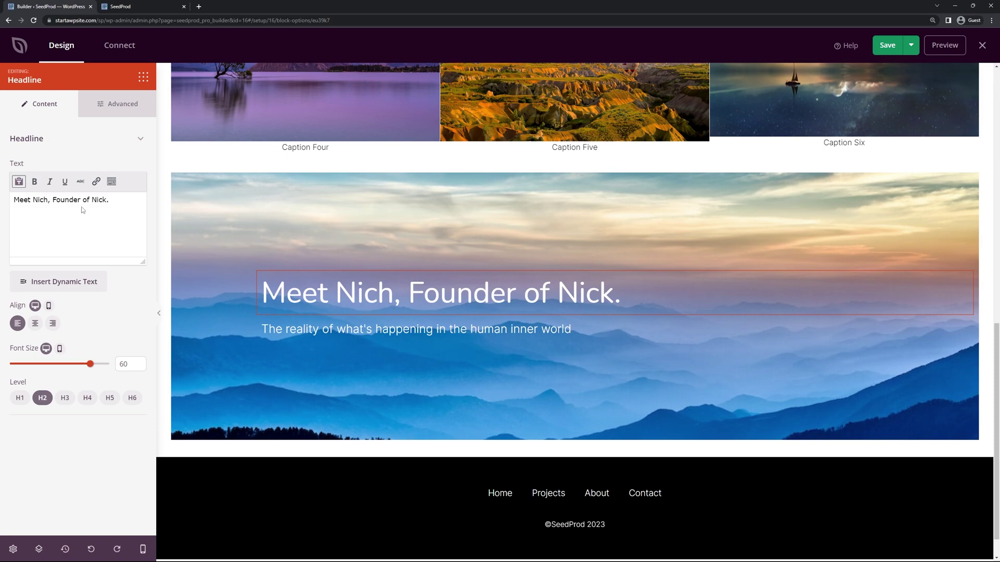
drag(33, 200, 109, 200)
text(SeedProd)
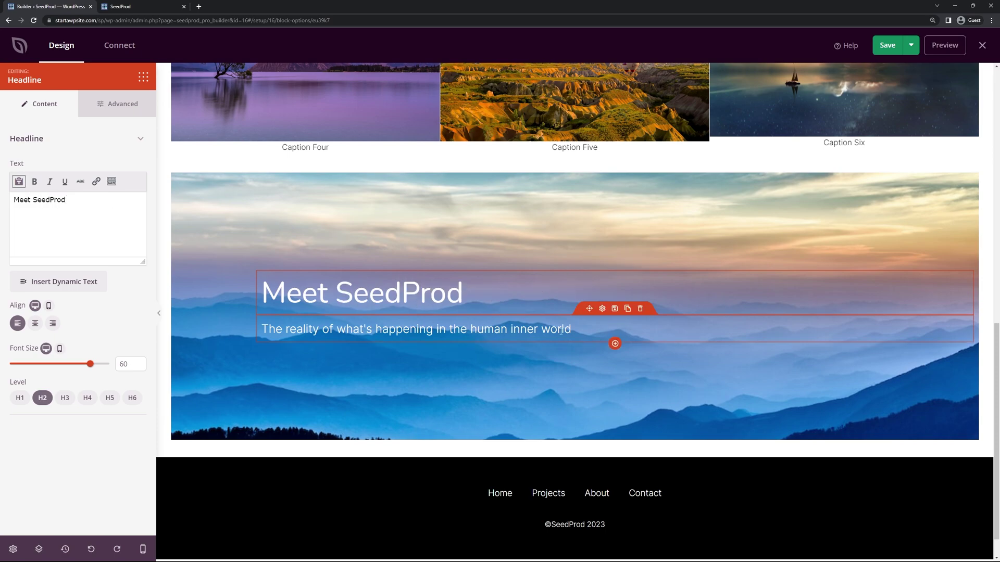
scroll(693, 416, up, 3)
click(693, 416)
scroll(737, 414, up, 8)
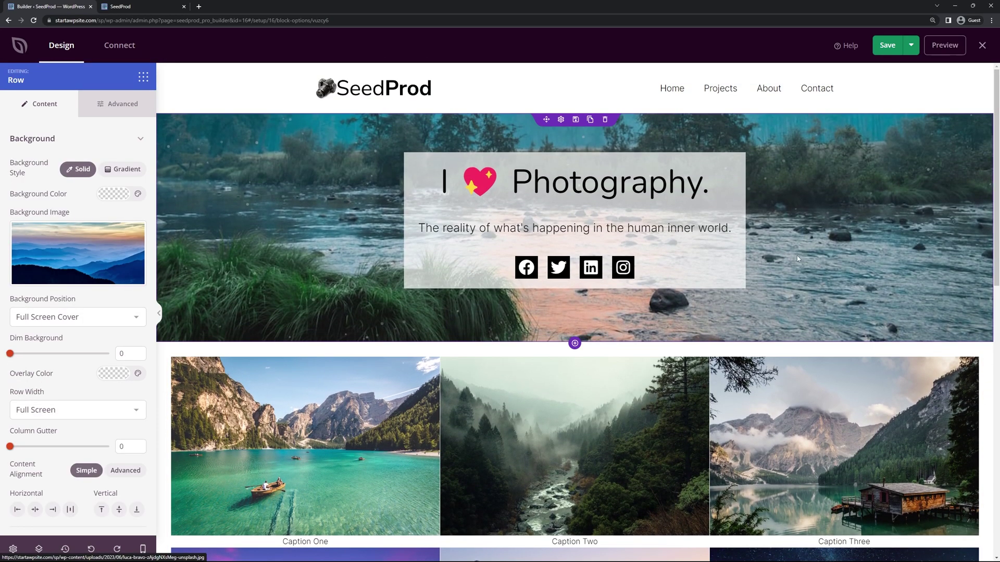
click(889, 52)
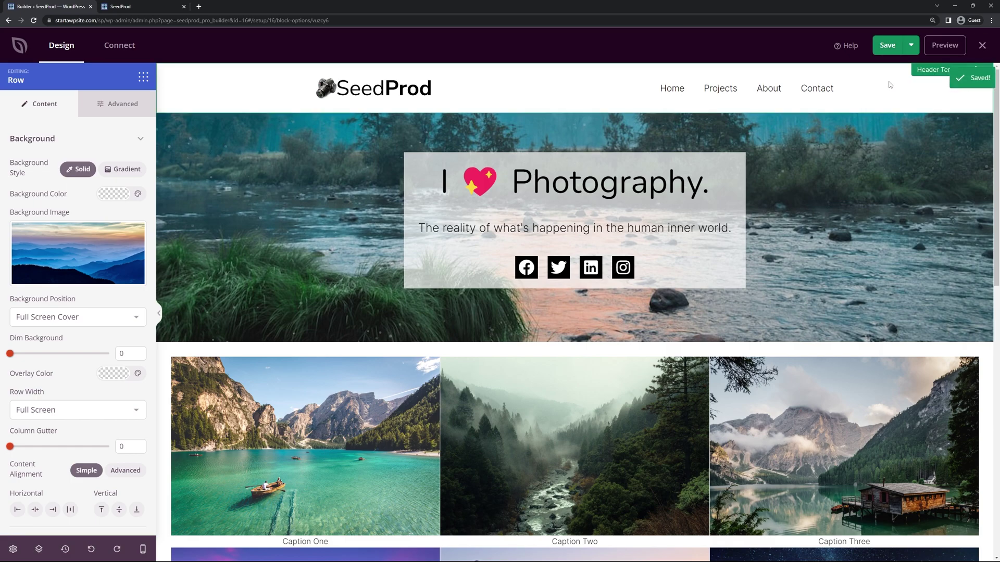
click(982, 45)
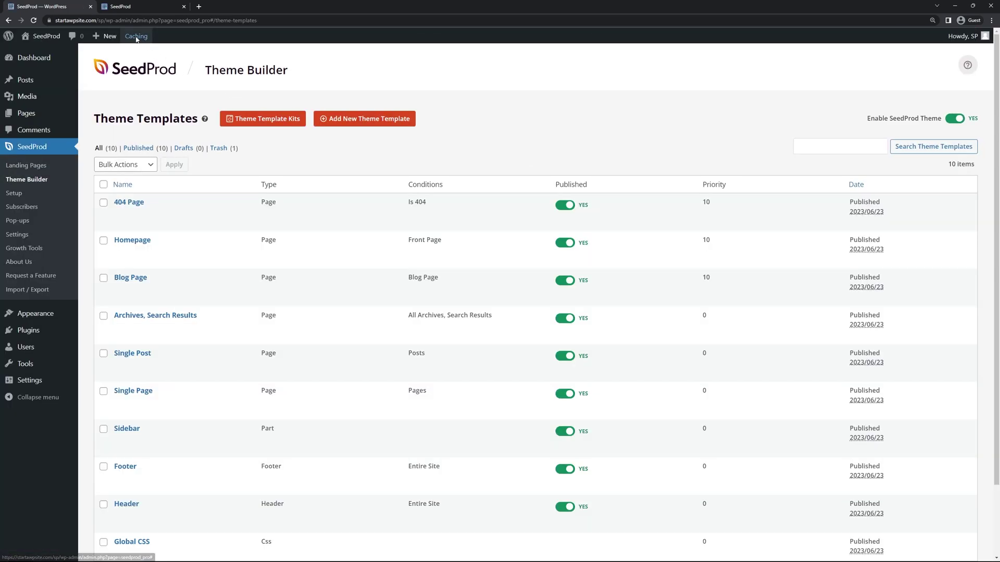
click(141, 6)
click(33, 20)
scroll(721, 178, up, 4)
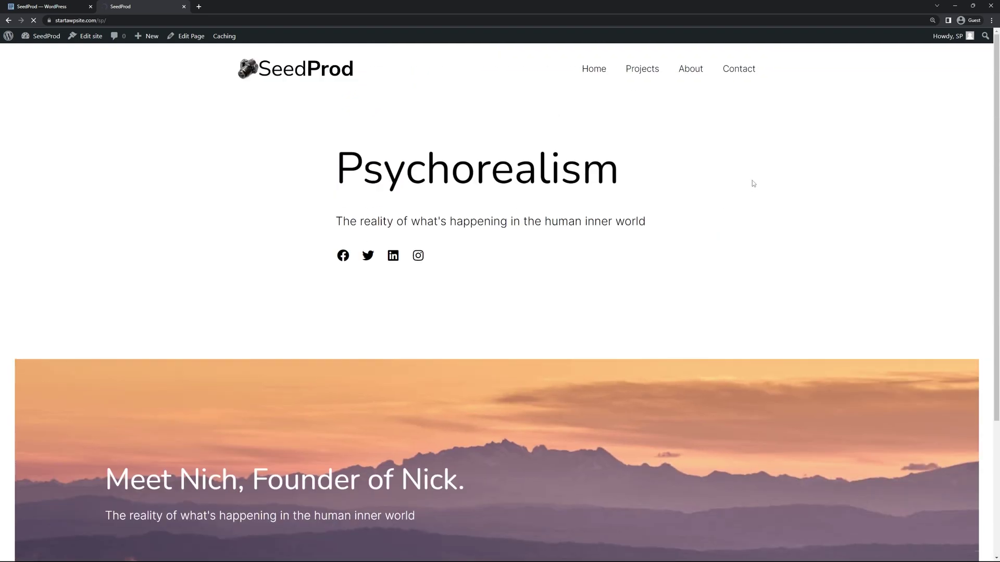
scroll(989, 96, down, 2)
scroll(989, 96, down, 8)
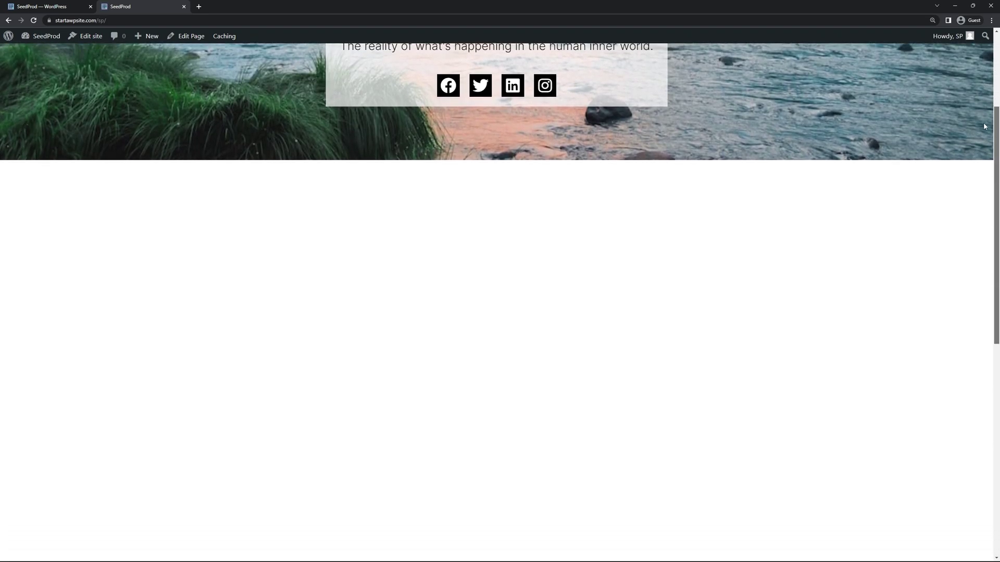
scroll(813, 276, down, 5)
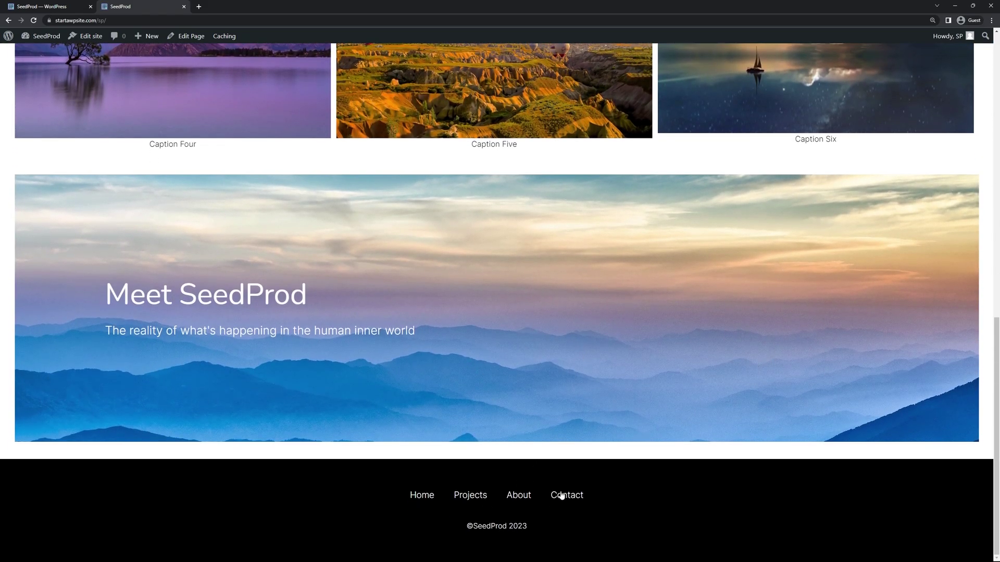
scroll(561, 497, up, 15)
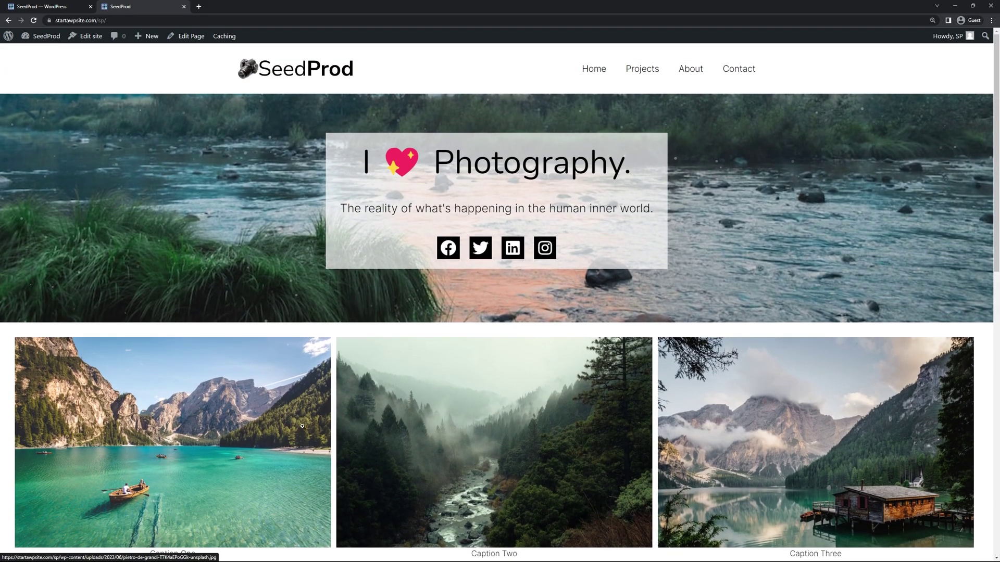
click(302, 426)
click(916, 156)
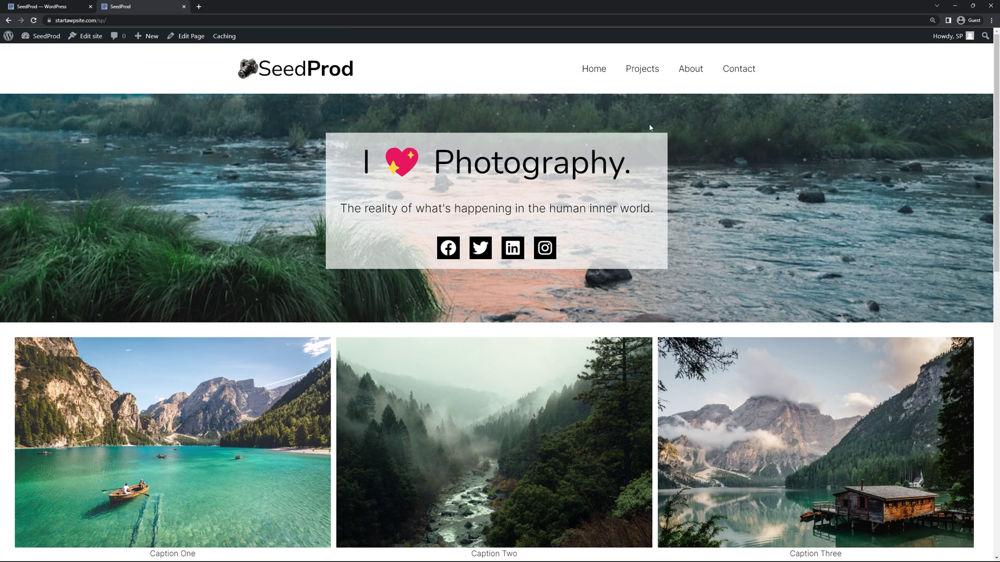
click(638, 72)
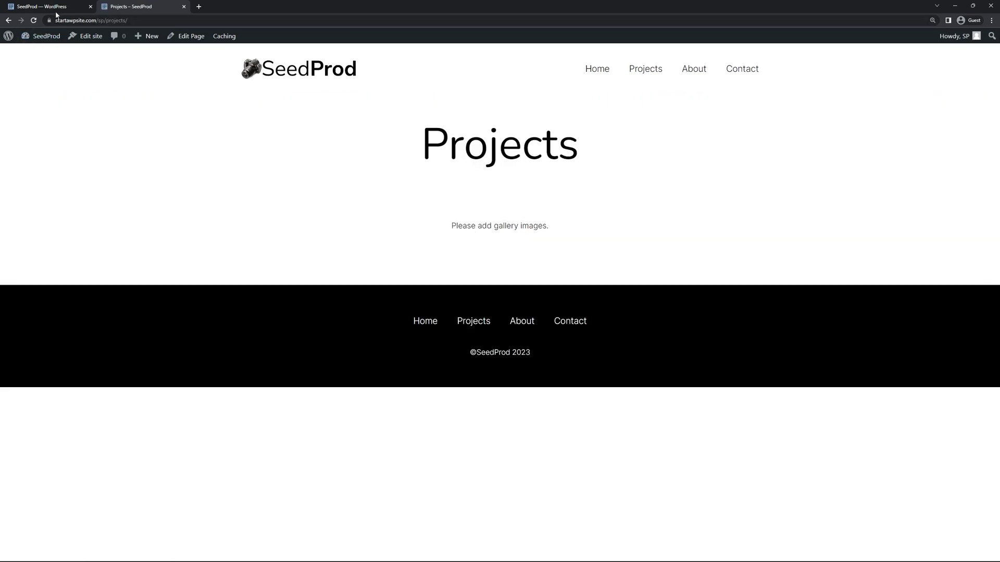
click(57, 13)
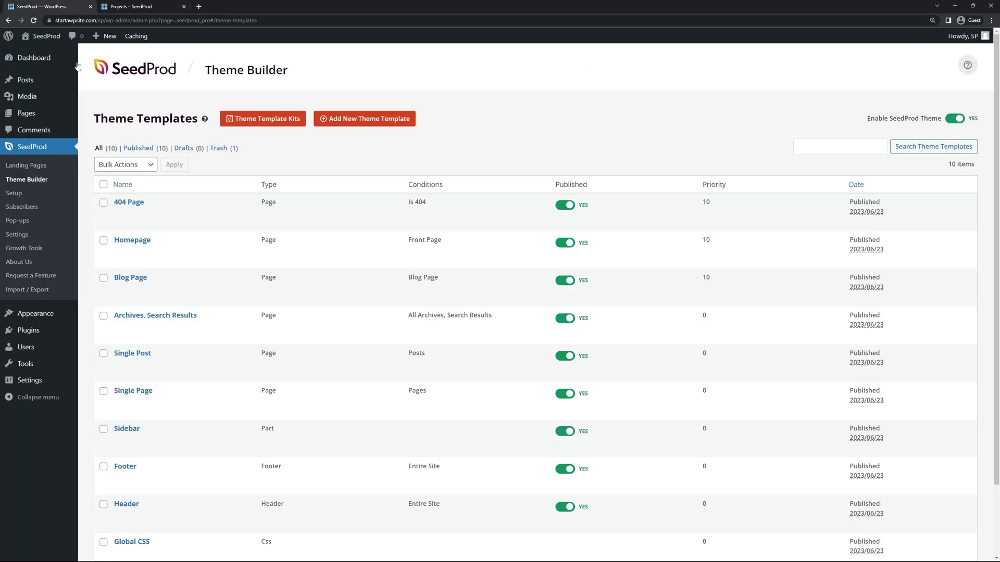
Step: From the Pages list, open the Projects page with Edit with SeedProd
scroll(292, 279, down, 1)
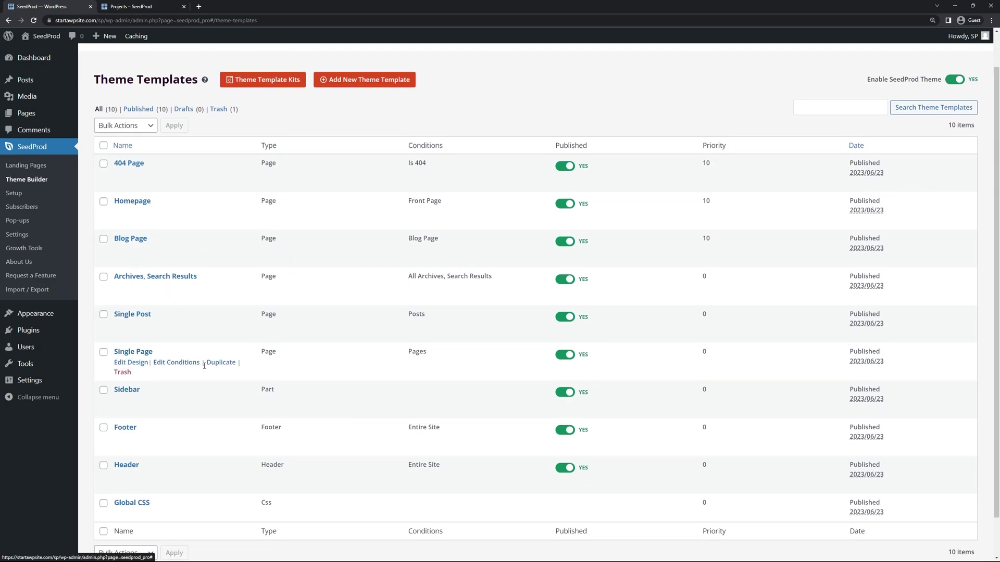
scroll(168, 361, up, 1)
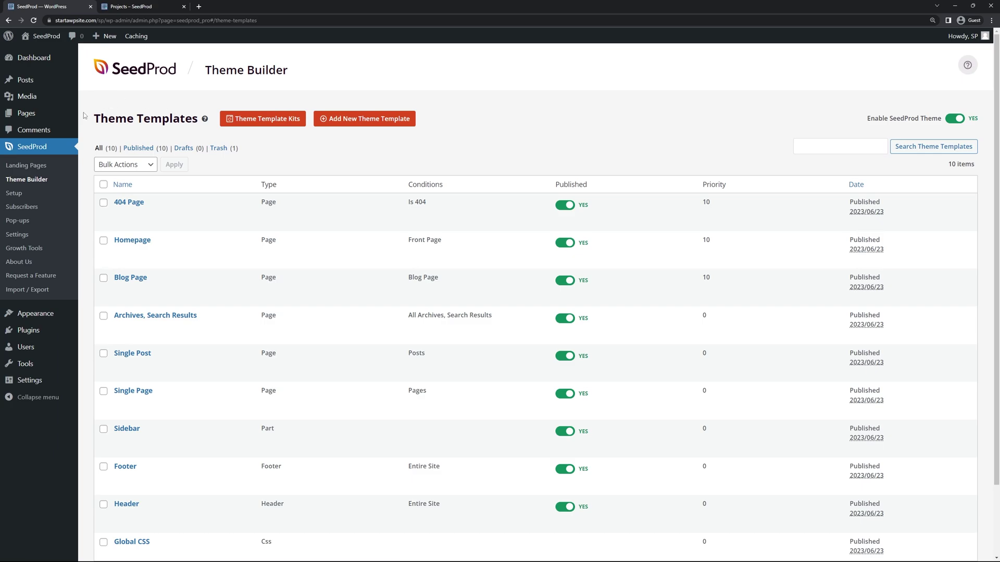
mouse_move(27, 115)
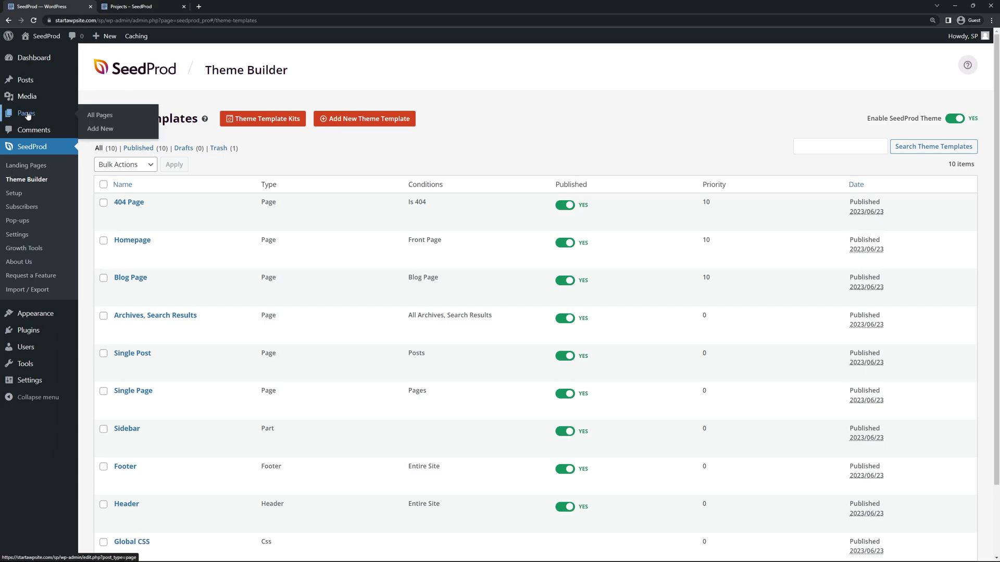
click(101, 116)
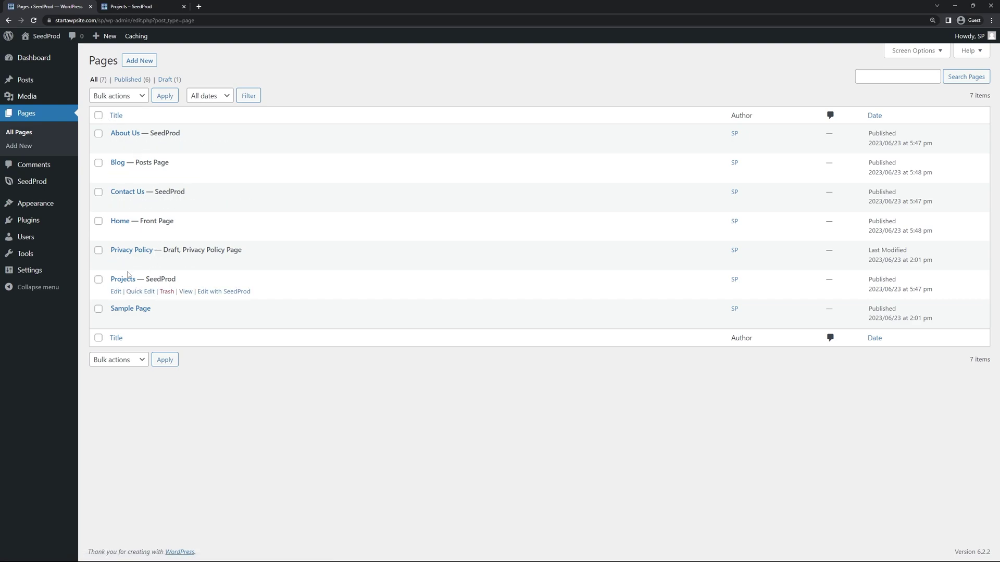
click(248, 292)
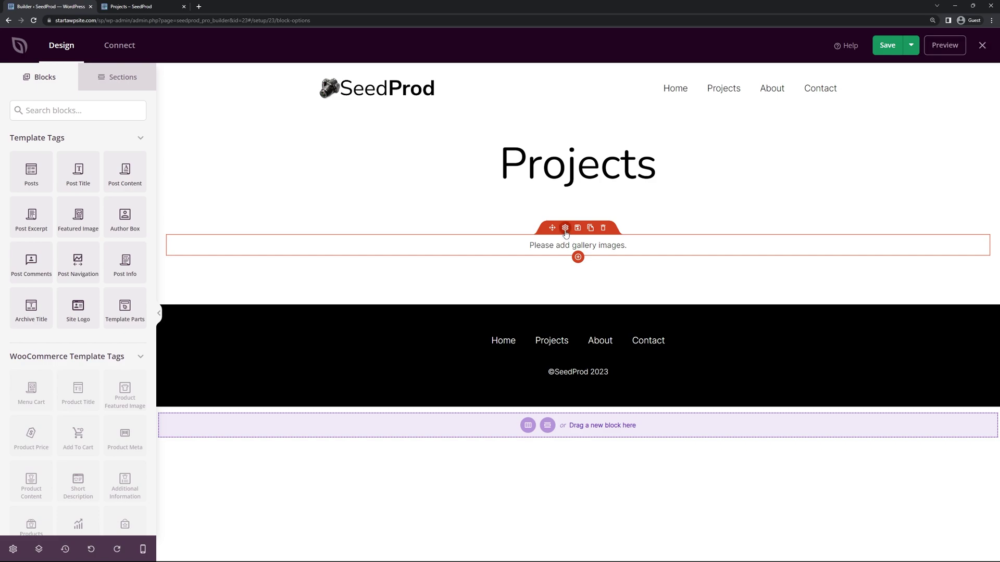
Step: Fill the Single-type Projects gallery with six landscape photos, from misty mountains to forest river
click(565, 228)
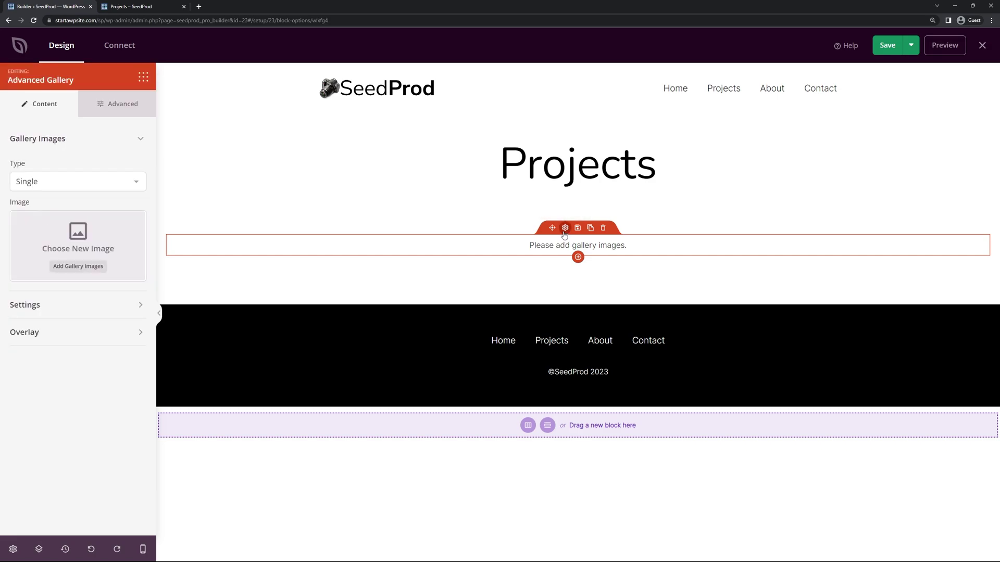
click(81, 187)
click(66, 169)
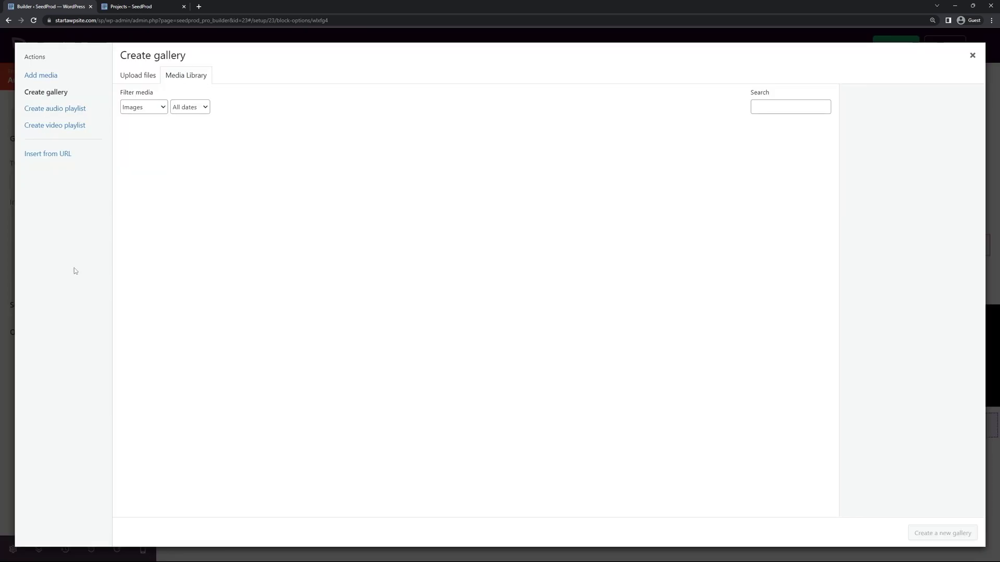
click(78, 266)
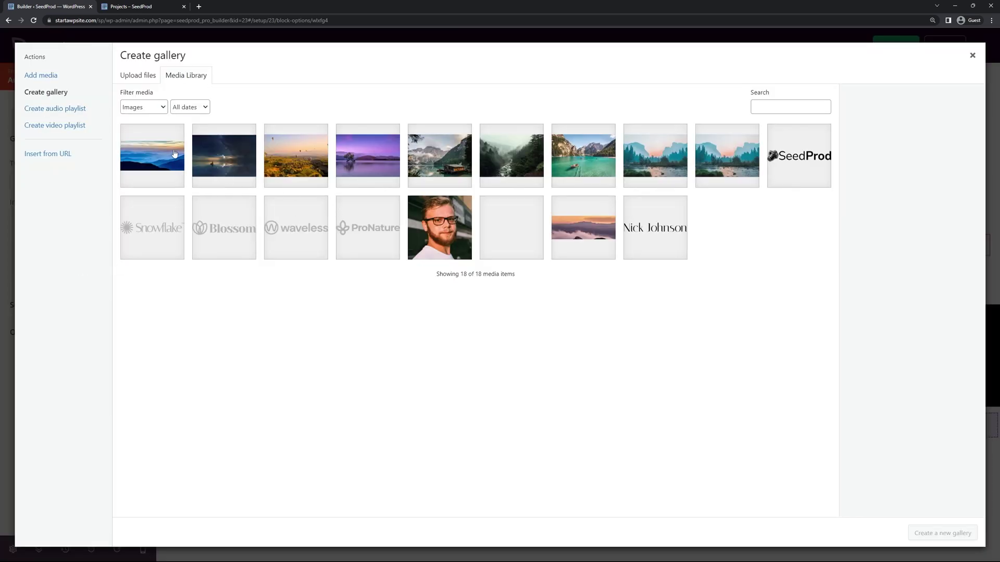
click(175, 154)
click(223, 156)
click(296, 157)
click(368, 154)
click(440, 156)
click(523, 163)
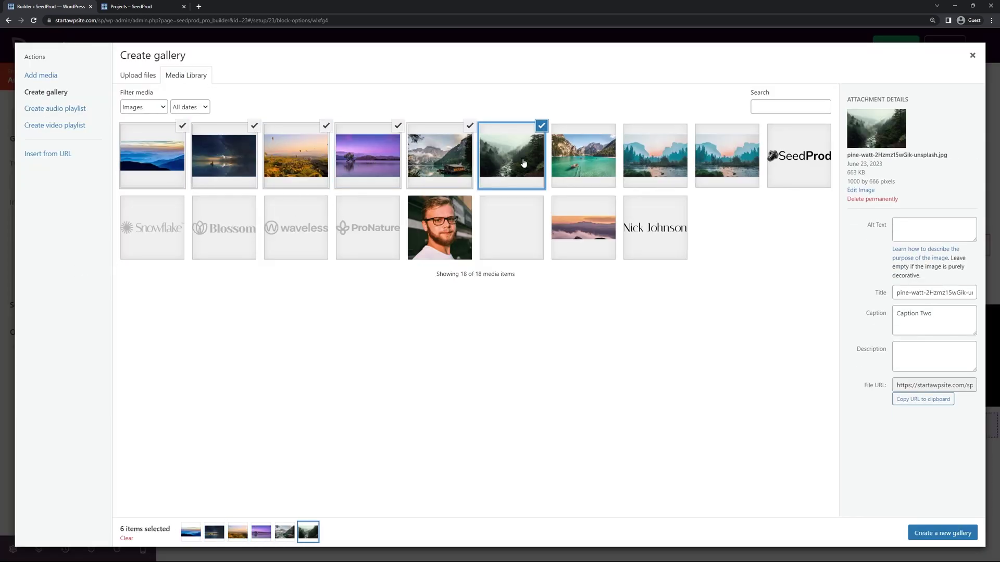
click(944, 533)
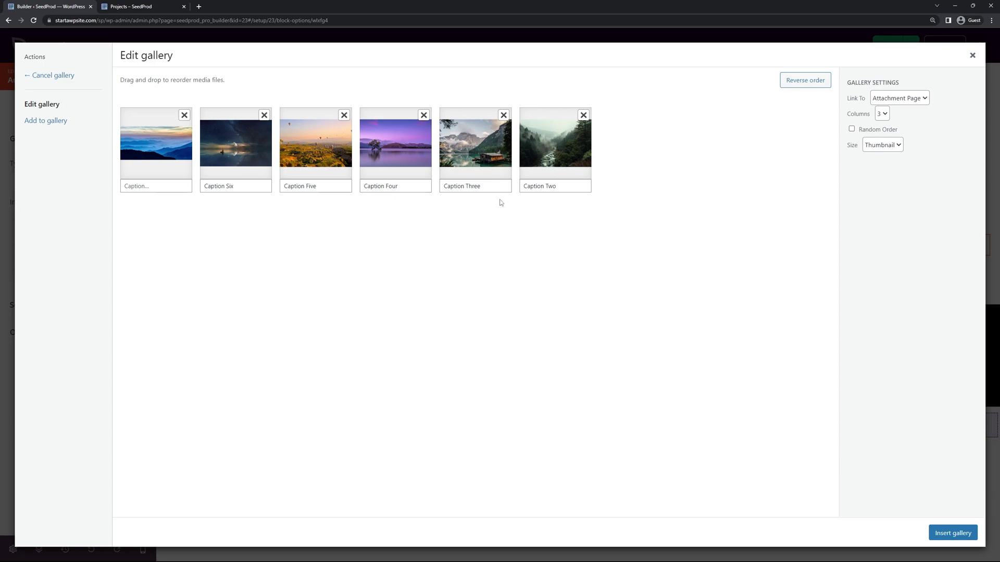
click(953, 533)
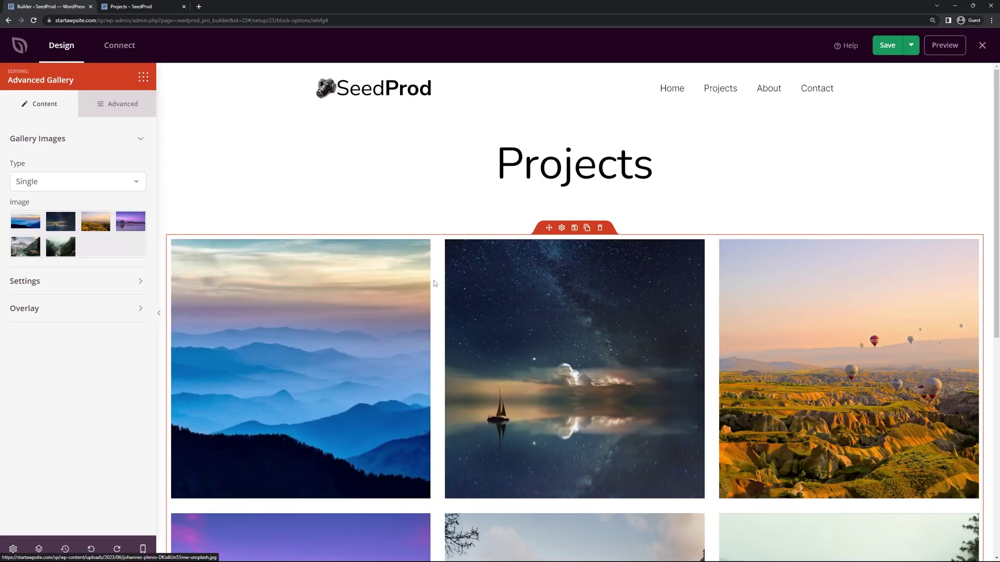
Step: Set gallery spacing to 1 and image aspect ratio to 1:1 after trying 9:16 and 16:9
click(45, 283)
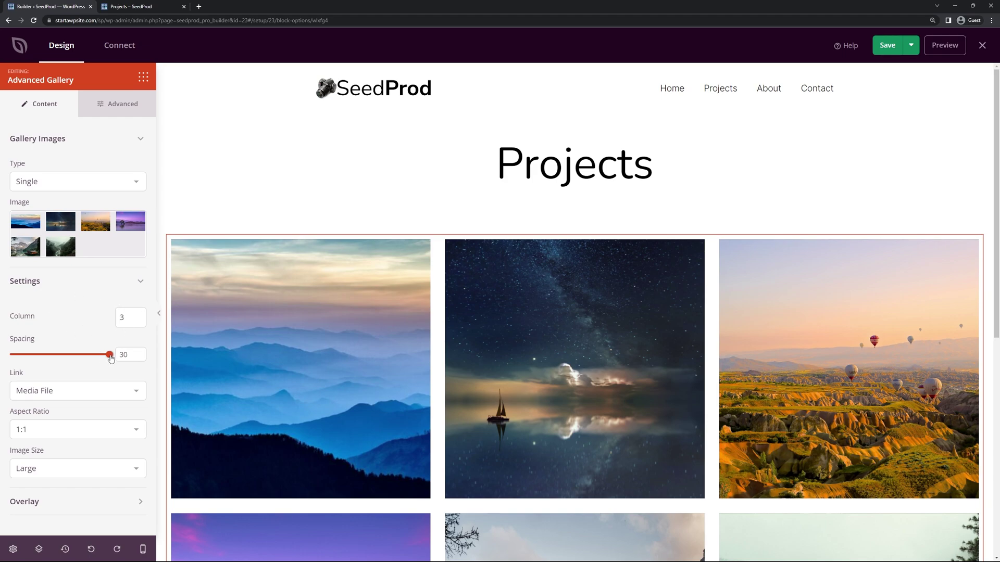
drag(109, 355, 10, 354)
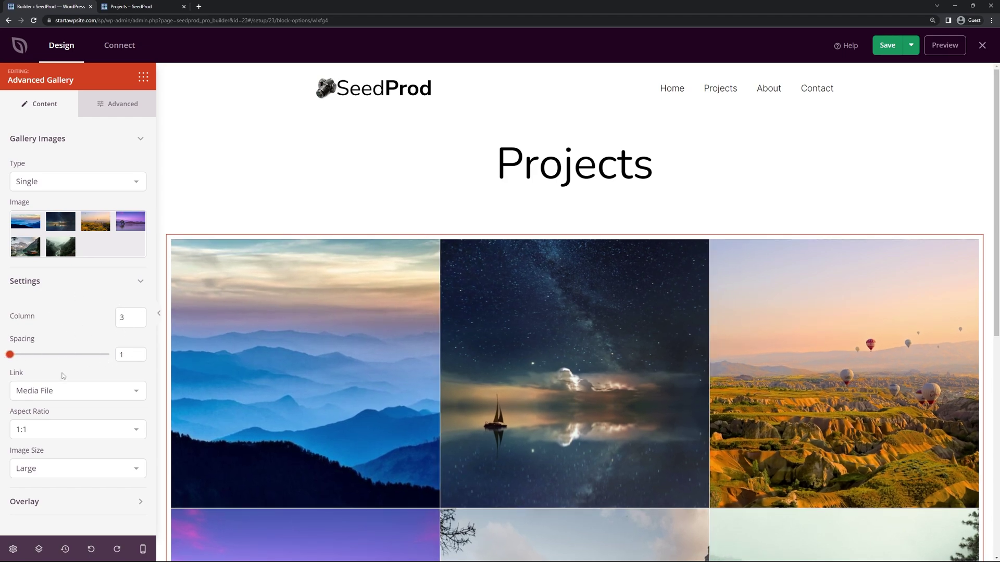
click(70, 433)
click(49, 477)
click(60, 440)
click(46, 492)
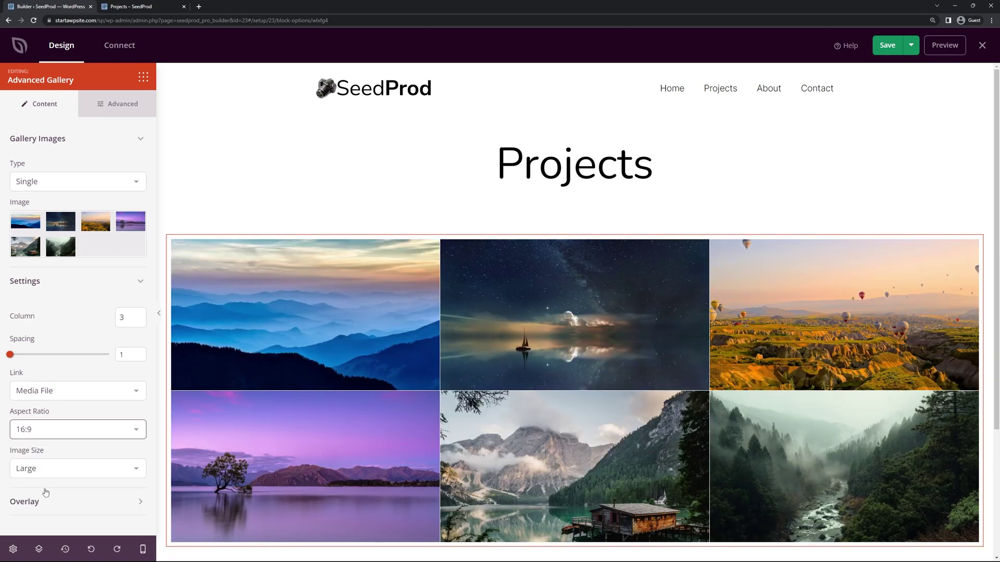
click(79, 434)
click(64, 446)
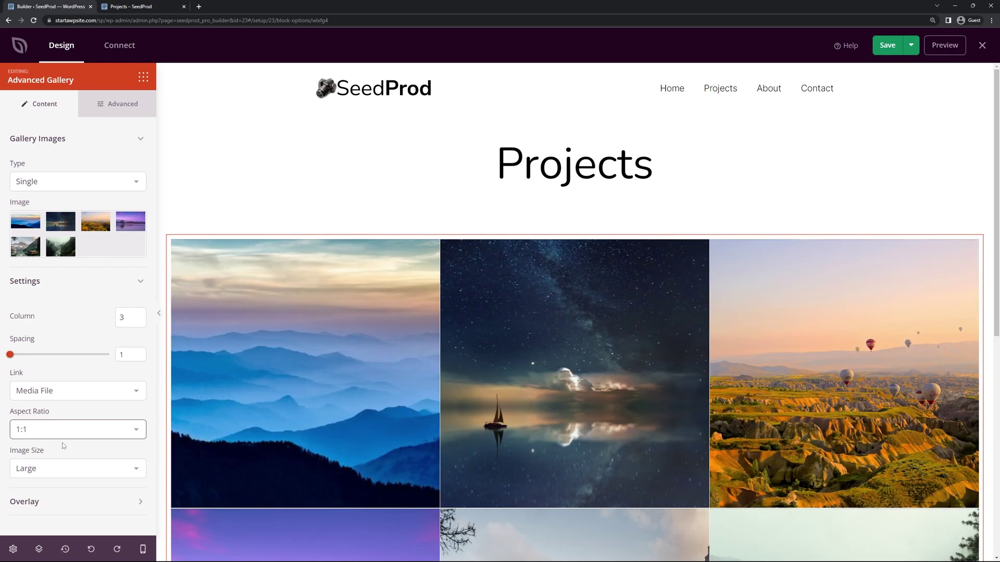
Step: Raise the gallery to 6 columns and keep Caption as the overlay description
click(141, 323)
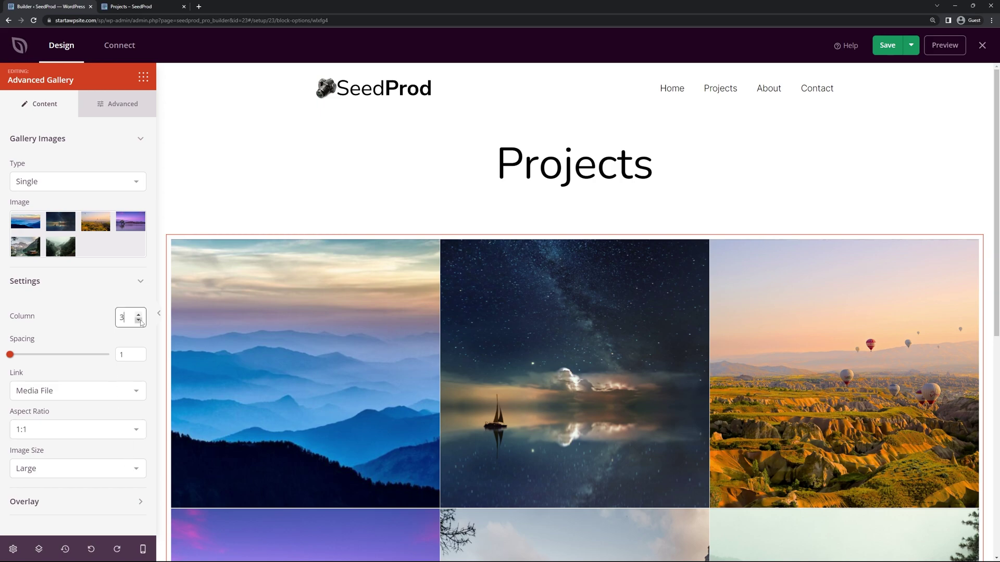
click(139, 316)
click(139, 315)
click(139, 315)
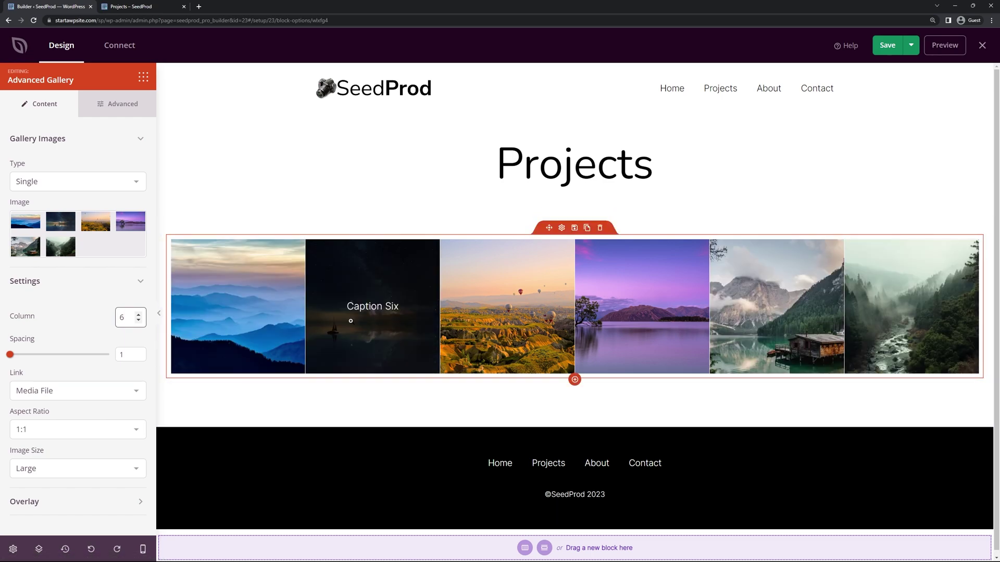
click(126, 509)
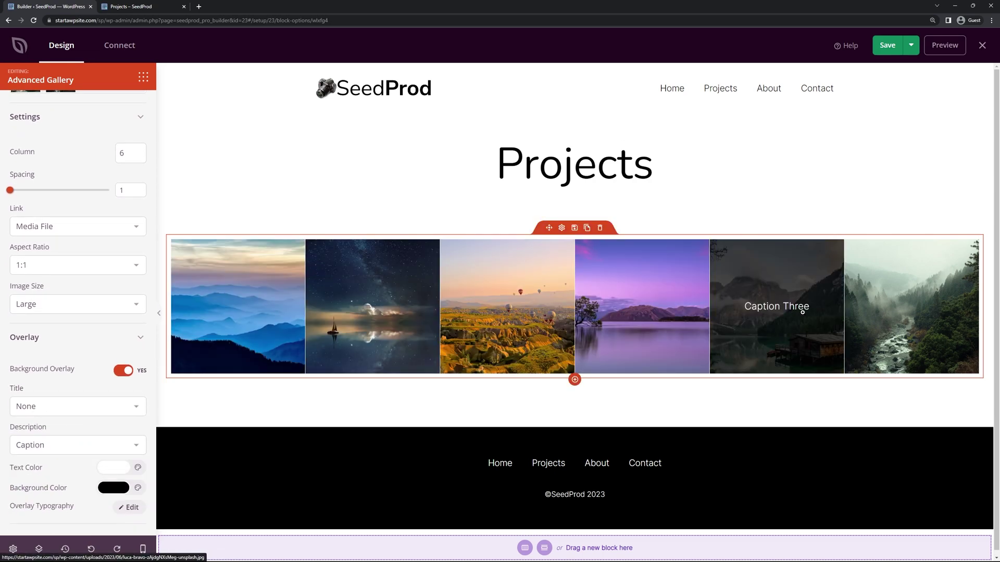
click(72, 446)
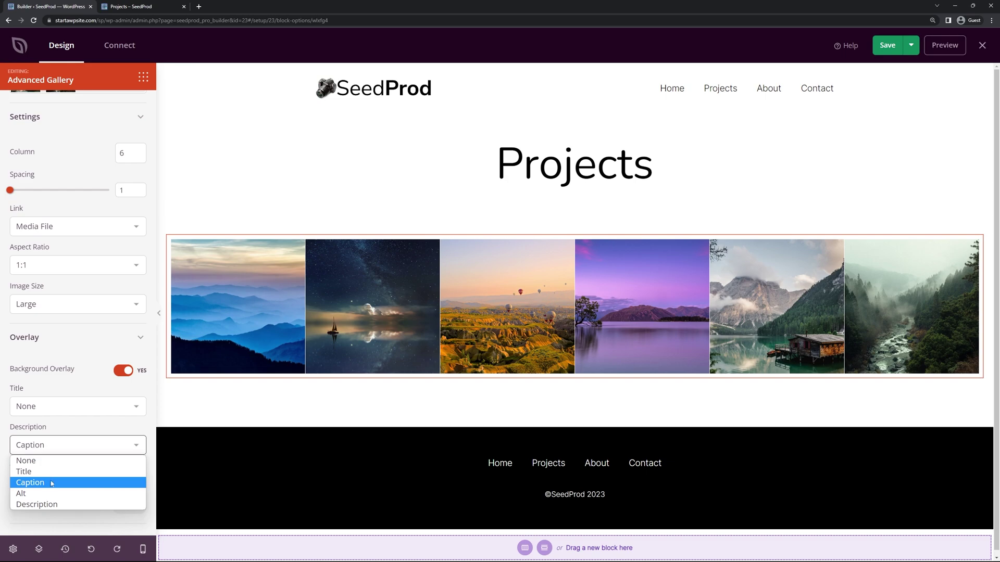
click(72, 445)
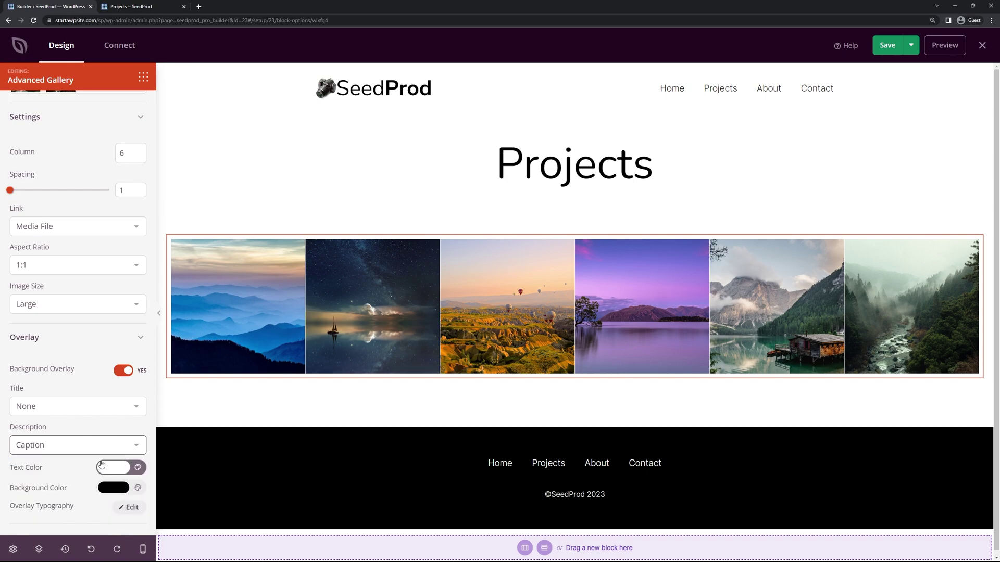
scroll(104, 156, up, 5)
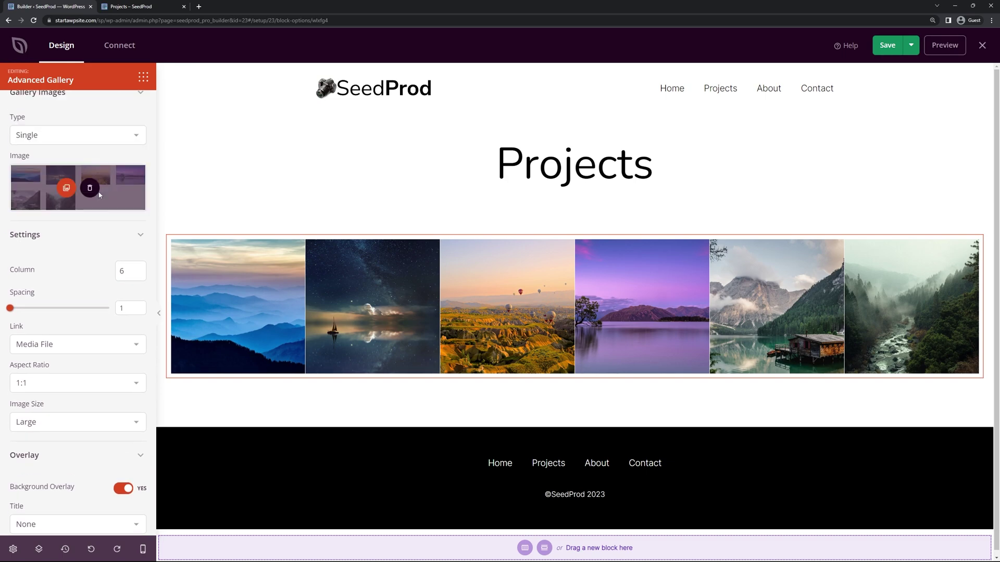
click(113, 105)
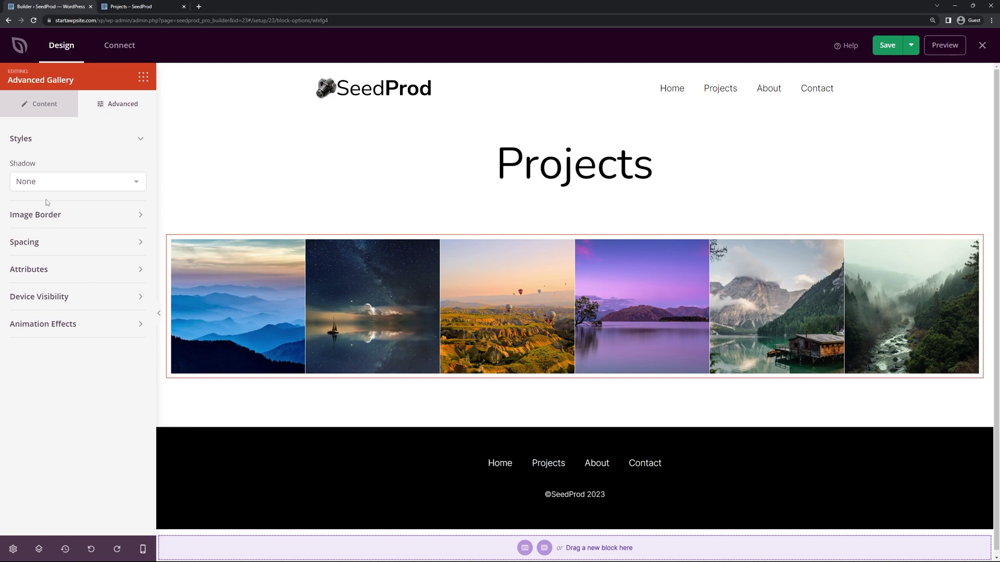
Step: Give the Projects gallery a Fade In entrance animation
click(55, 324)
click(73, 367)
scroll(61, 305, down, 3)
scroll(61, 304, down, 2)
scroll(61, 292, up, 5)
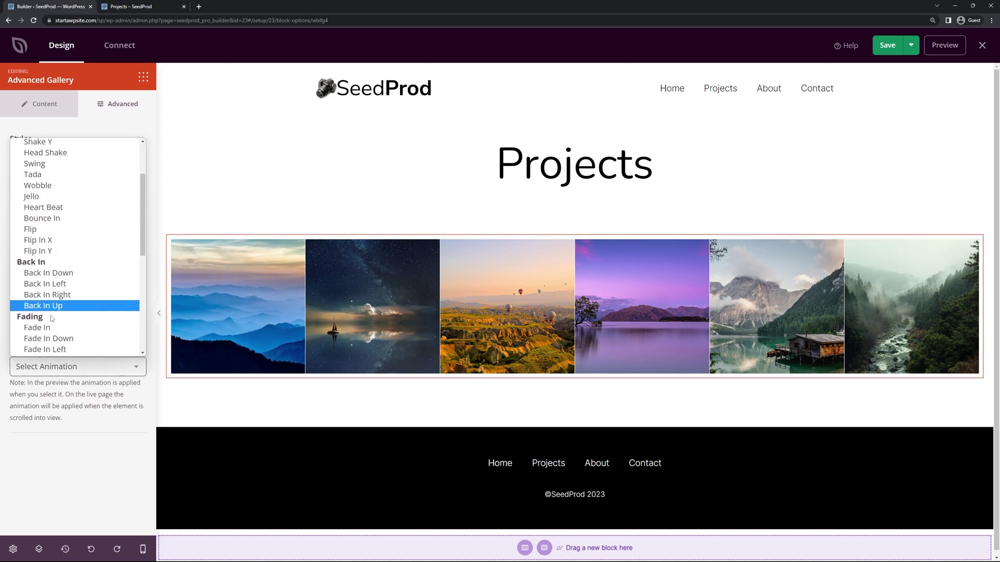
click(69, 319)
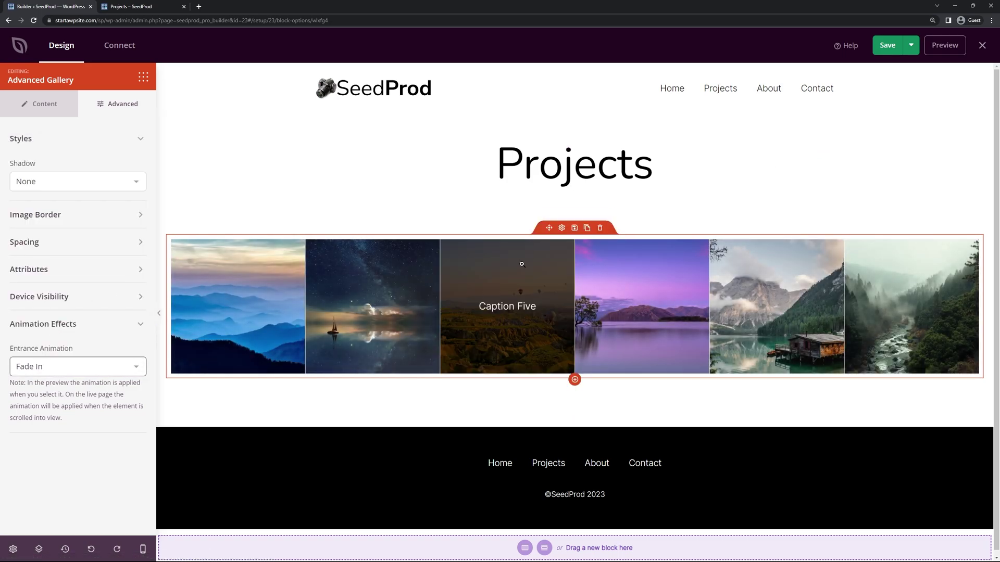
Step: Return to the block list, save the Projects page and close the builder
click(577, 412)
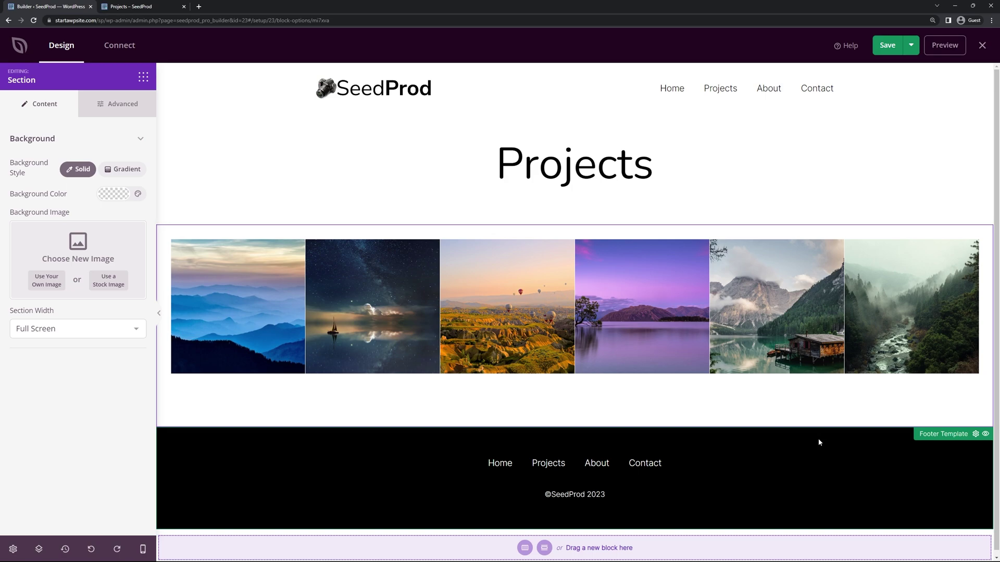
click(143, 77)
scroll(83, 367, down, 9)
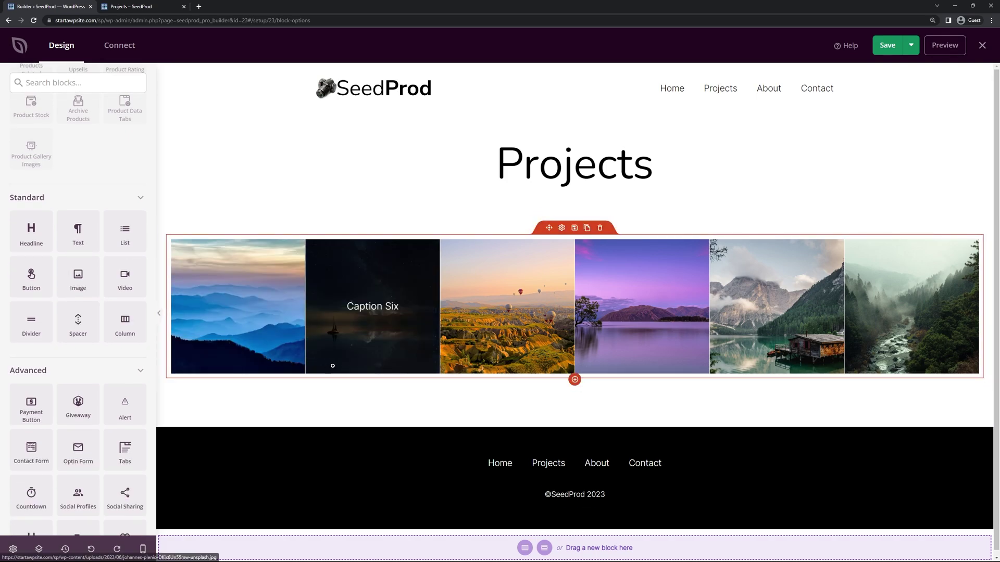
scroll(78, 313, up, 10)
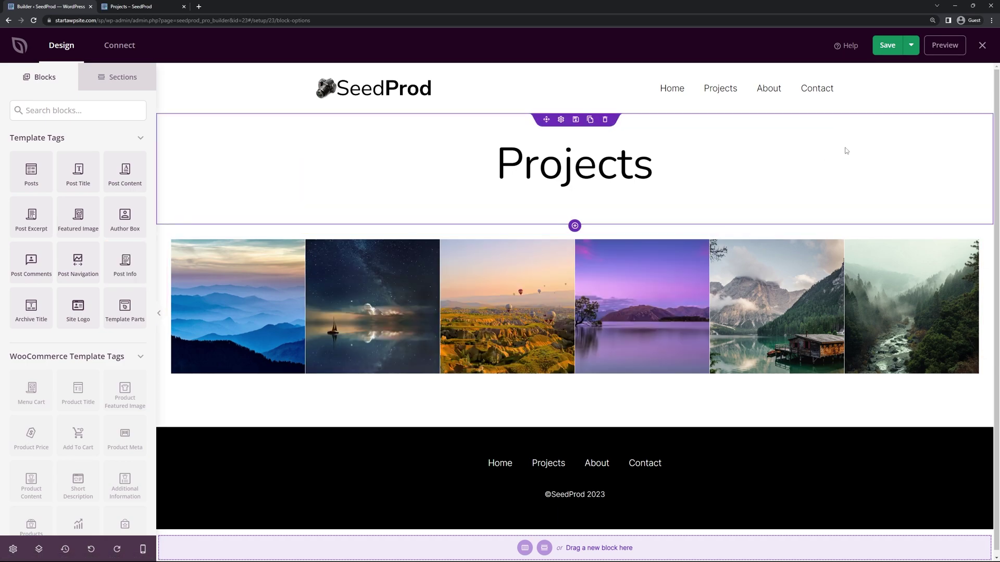
click(983, 47)
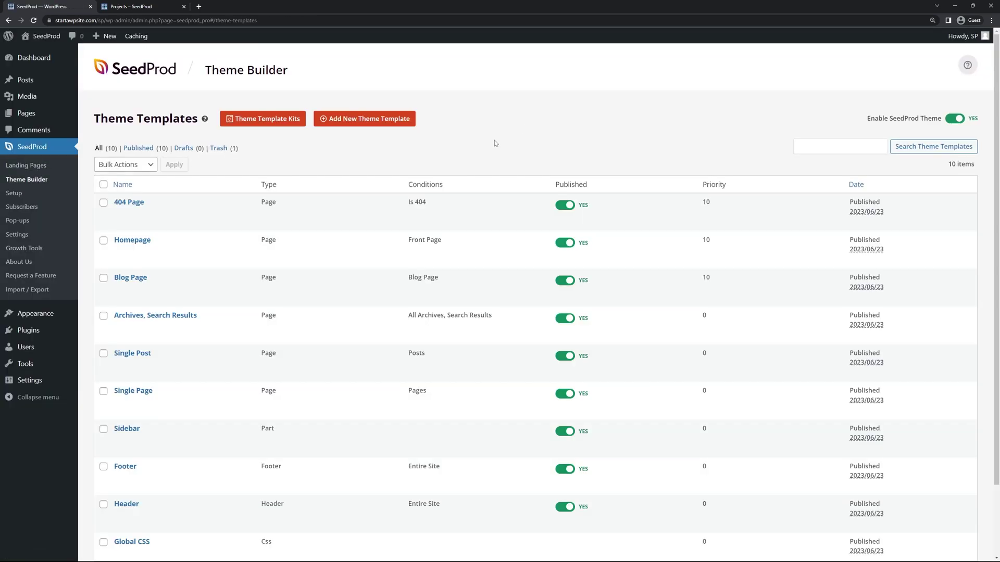
Step: Open the About Us page from the All Pages list in the SeedProd builder
mouse_move(386, 199)
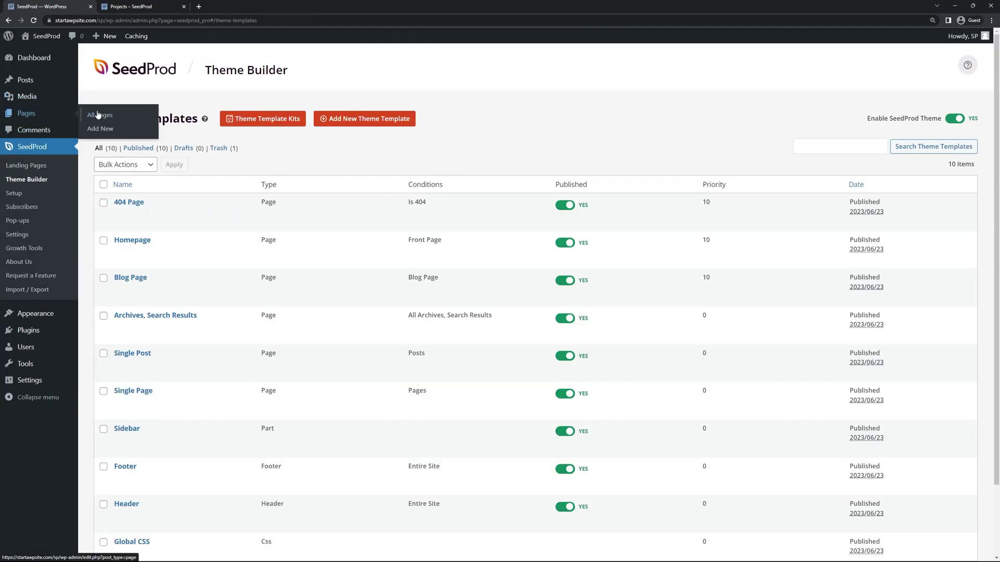
click(102, 115)
mouse_move(117, 135)
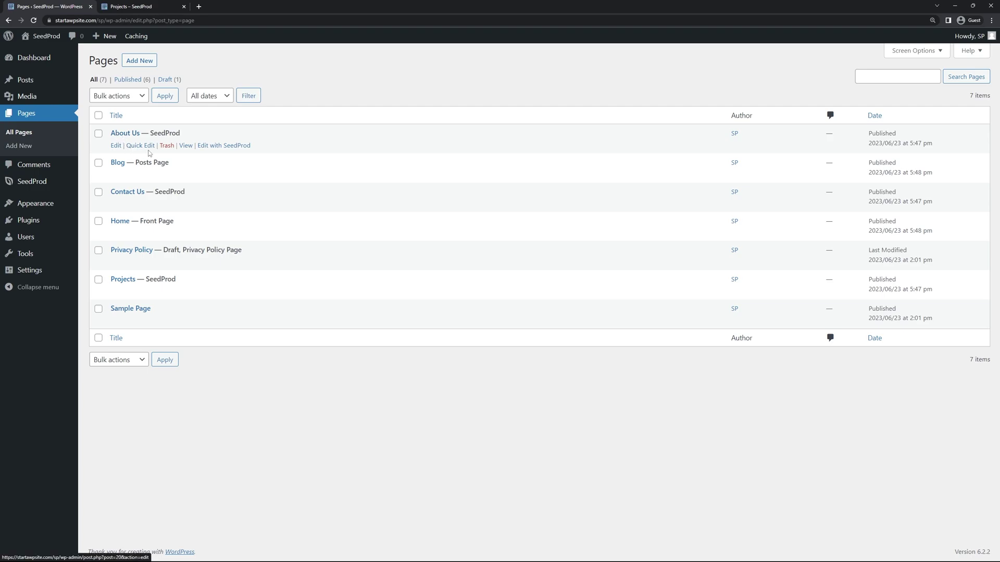
click(228, 151)
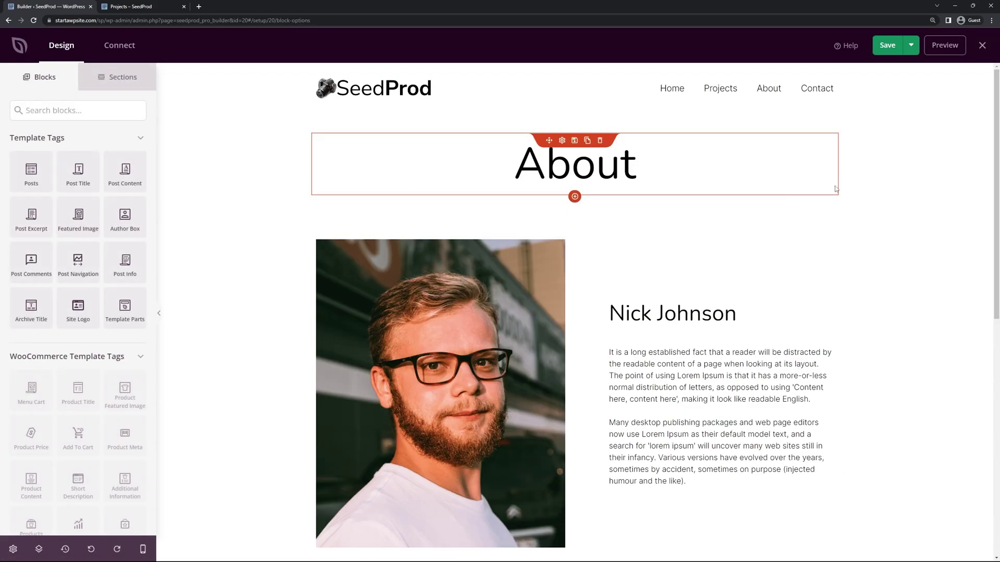
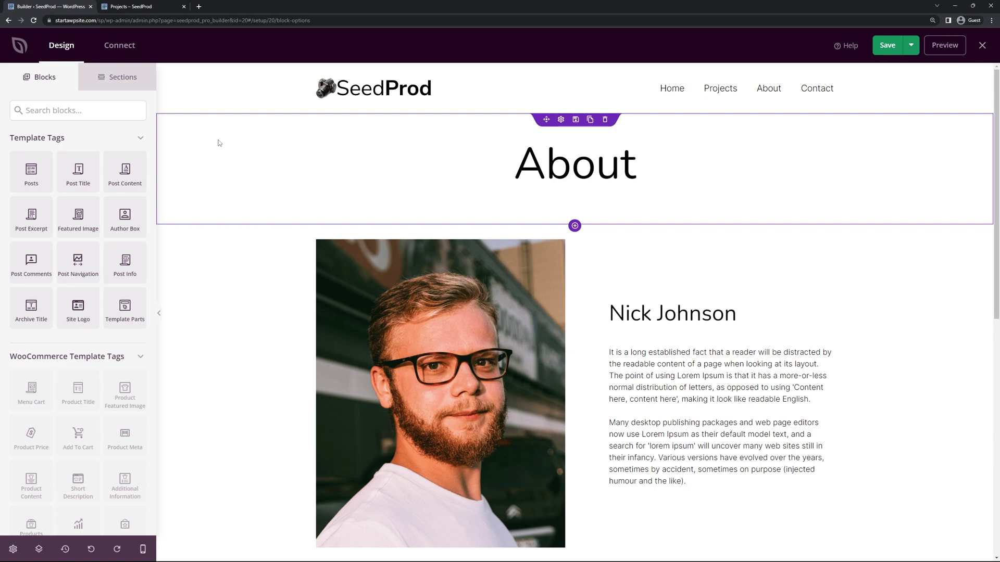
Step: Give the About banner the misty forest 'landscape' stock image background, positioned 100% Width Bottom
click(219, 142)
click(108, 284)
click(417, 297)
text(landscape)
key(Return)
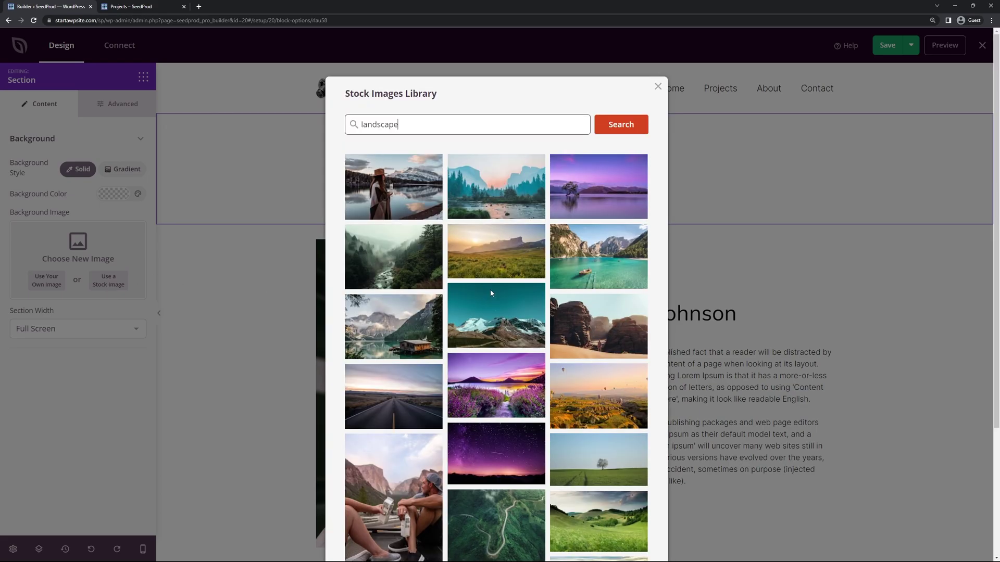
click(392, 265)
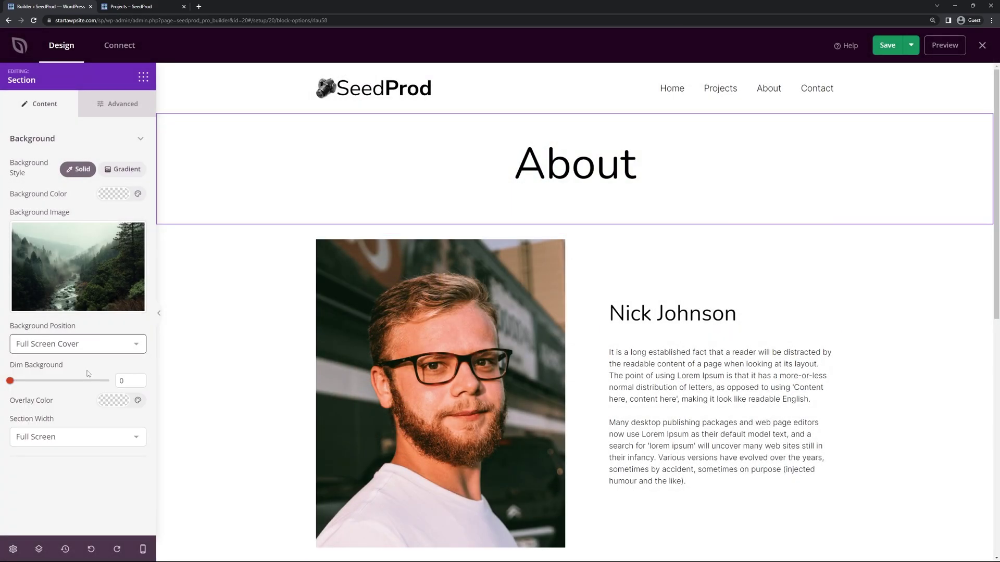
click(50, 353)
click(69, 424)
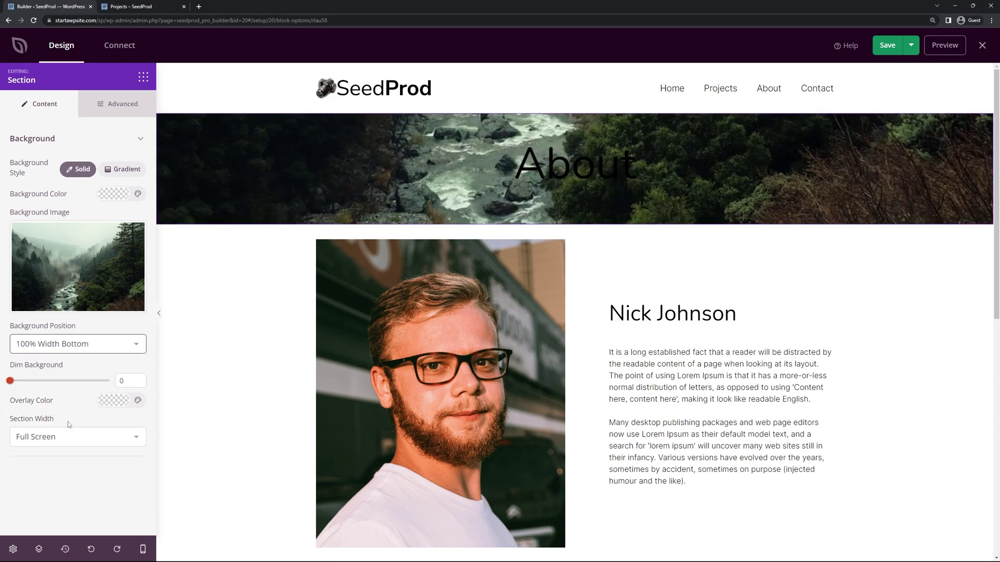
Step: Recolour the About heading white
click(333, 172)
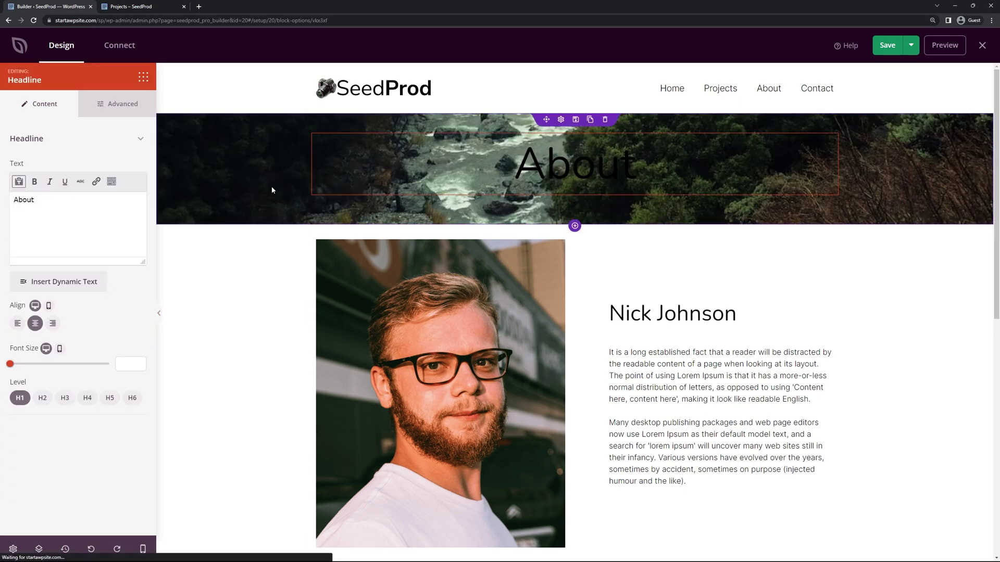
click(117, 104)
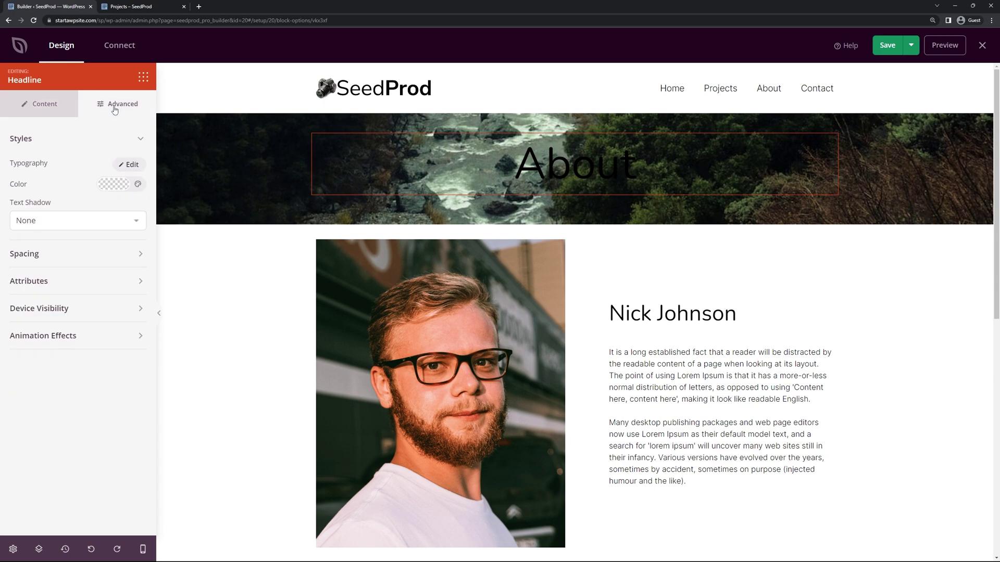
click(117, 184)
click(80, 233)
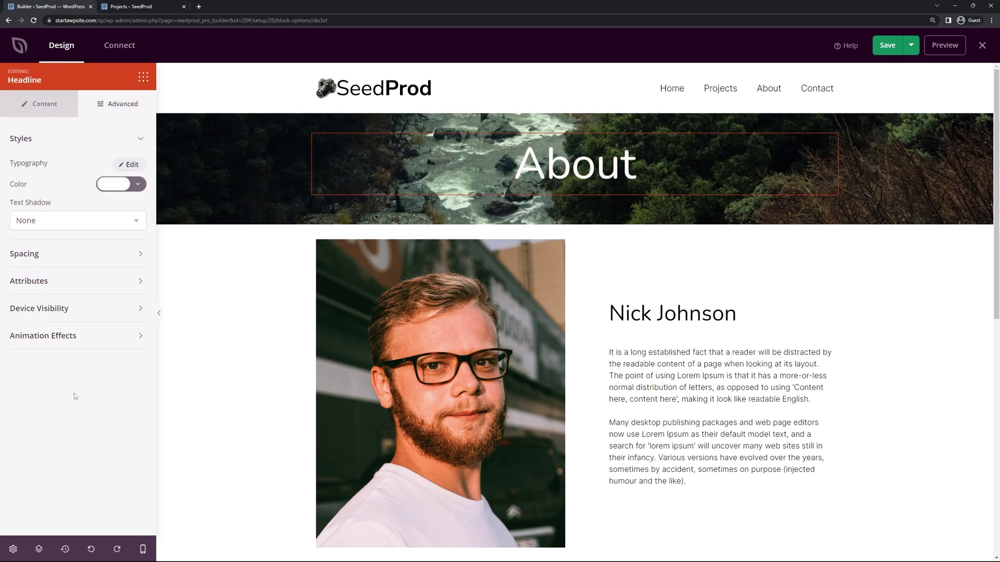
click(933, 257)
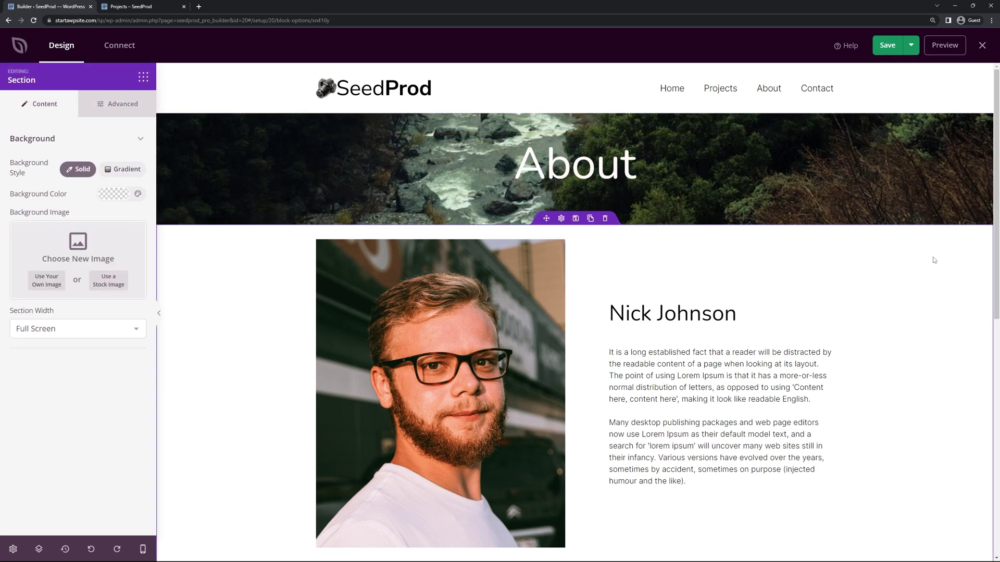
Step: Replace the About portrait with a black-and-white photo of a bearded man
scroll(897, 273, down, 2)
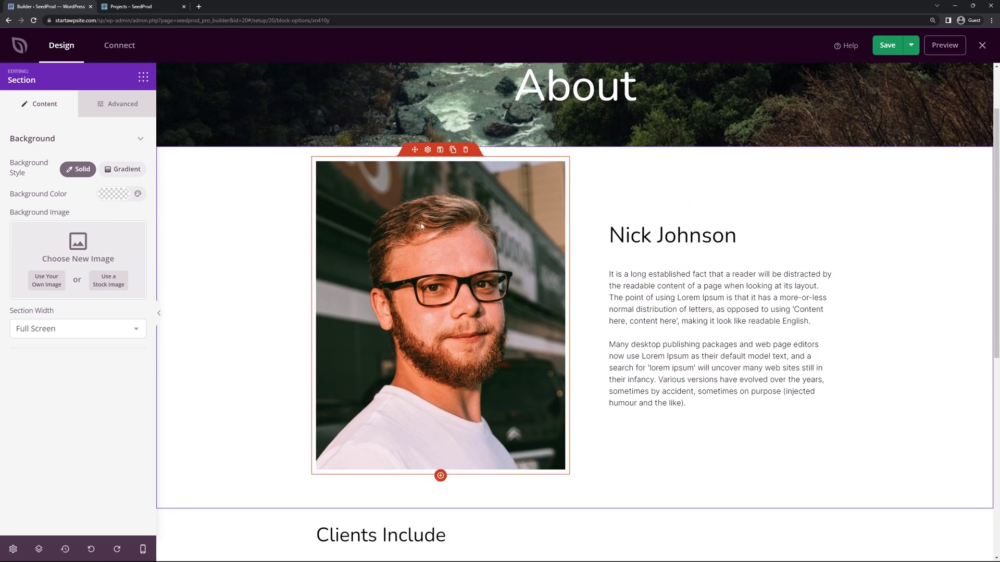
click(427, 151)
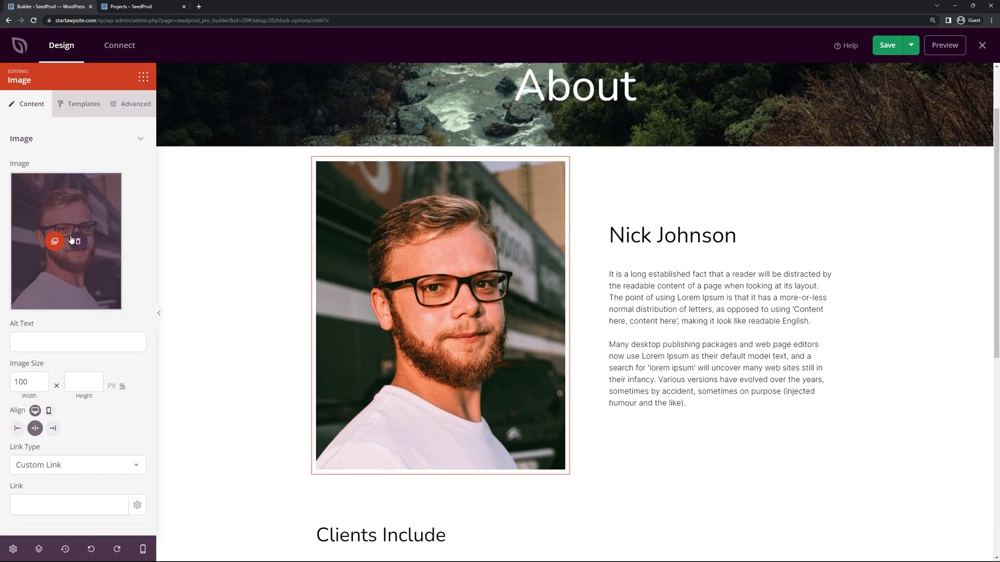
click(77, 242)
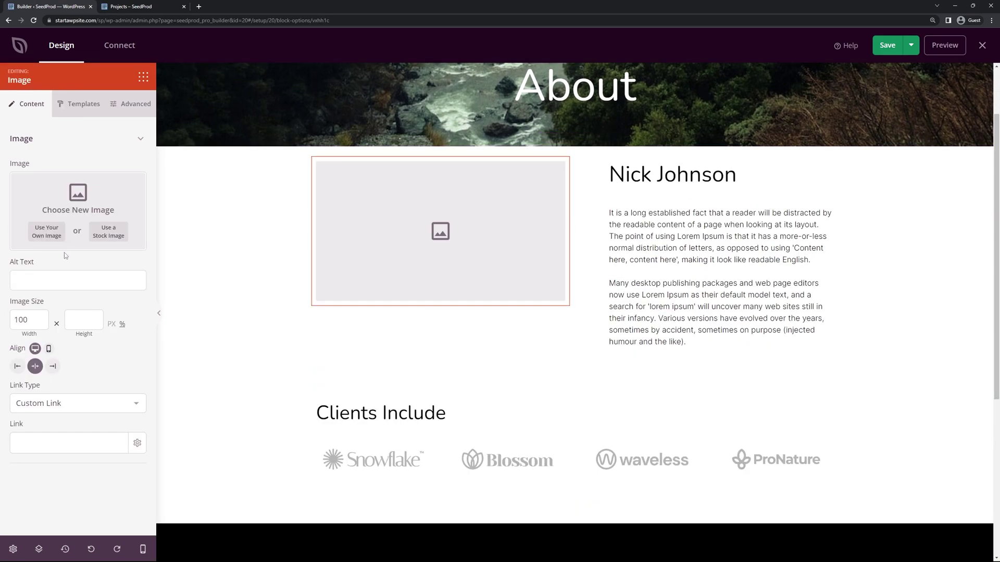
click(111, 234)
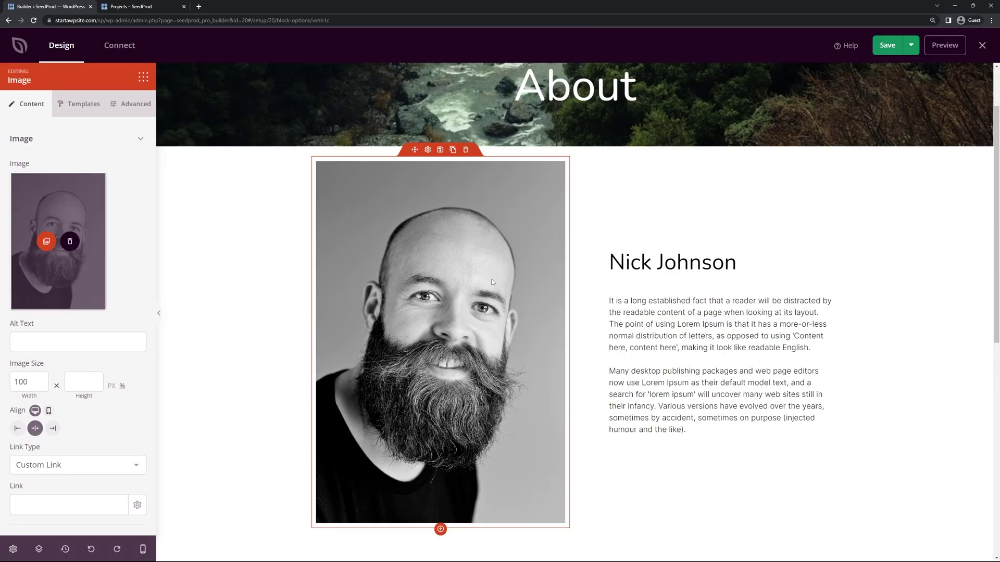
Step: Change the name heading beside the photo to 'SeedProd'
click(713, 255)
triple_click(15, 201)
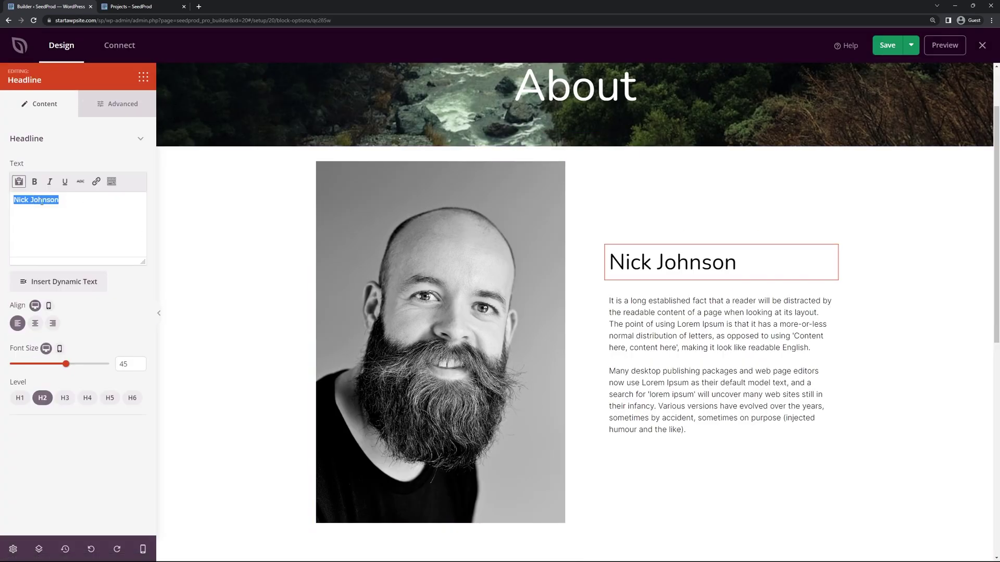
text(SeedProd)
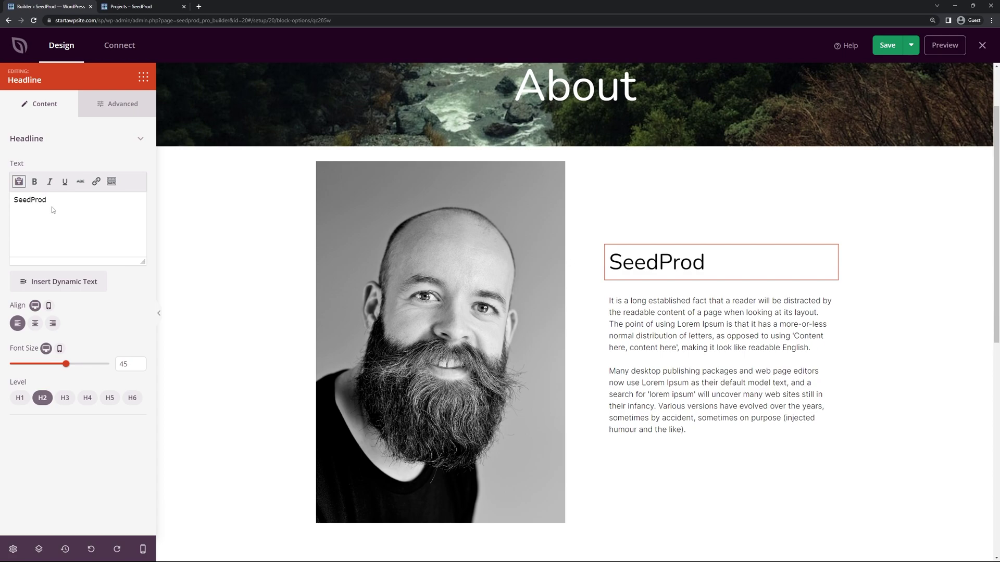
Step: Look over the paragraph and Snowflake logo settings, then select the black headline section
click(709, 284)
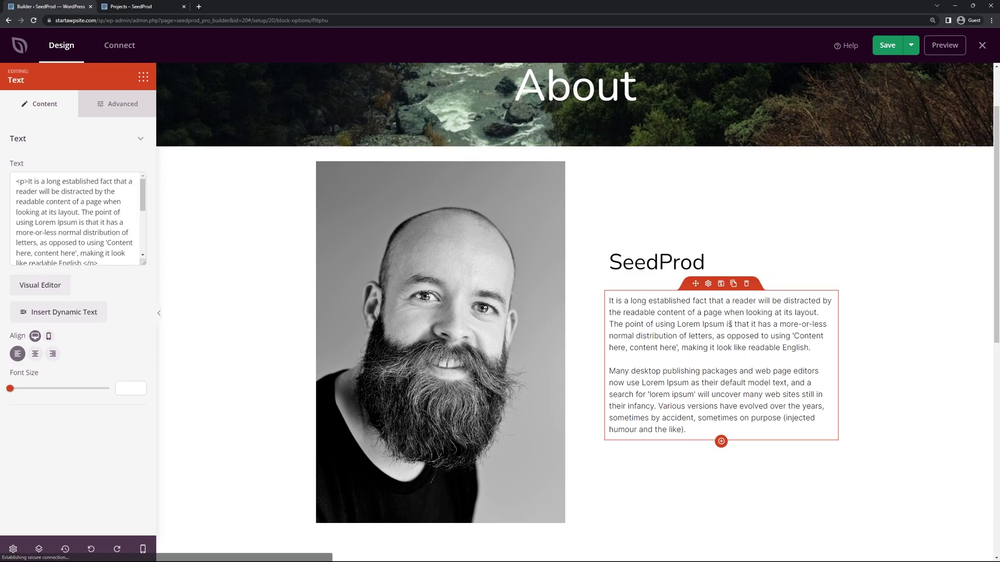
scroll(719, 292, down, 2)
scroll(721, 290, down, 3)
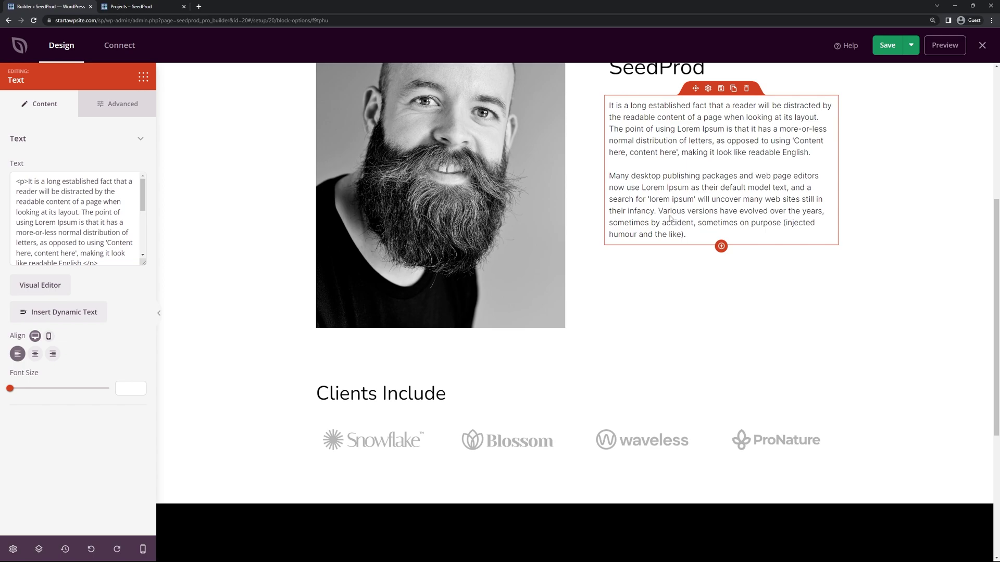
scroll(373, 359, down, 2)
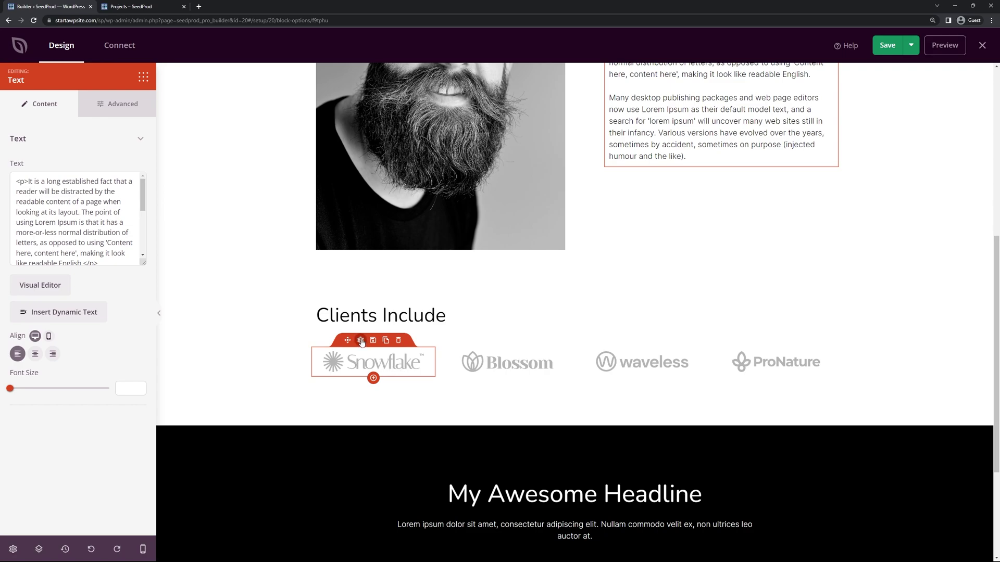
click(361, 341)
mouse_move(110, 197)
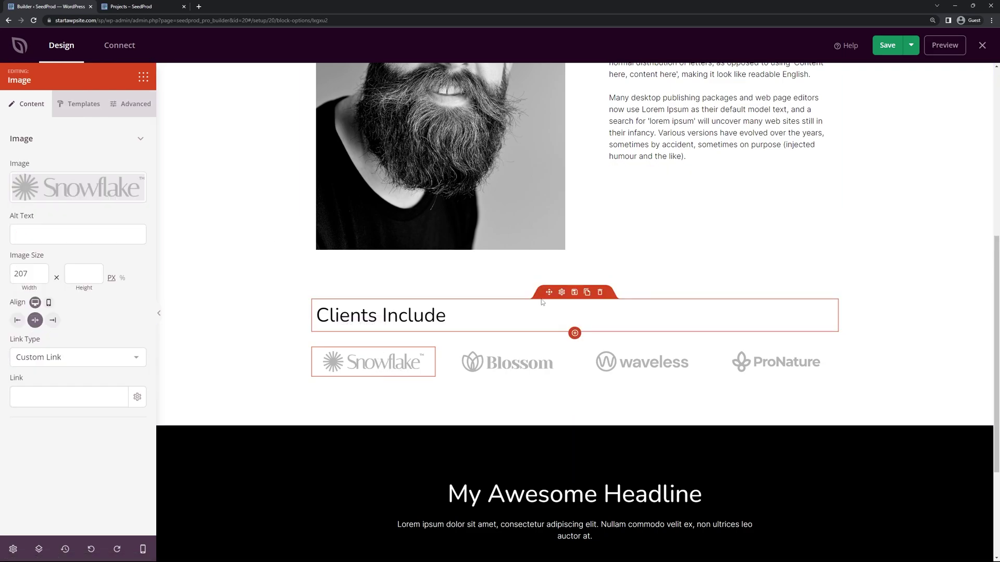
scroll(669, 324, down, 3)
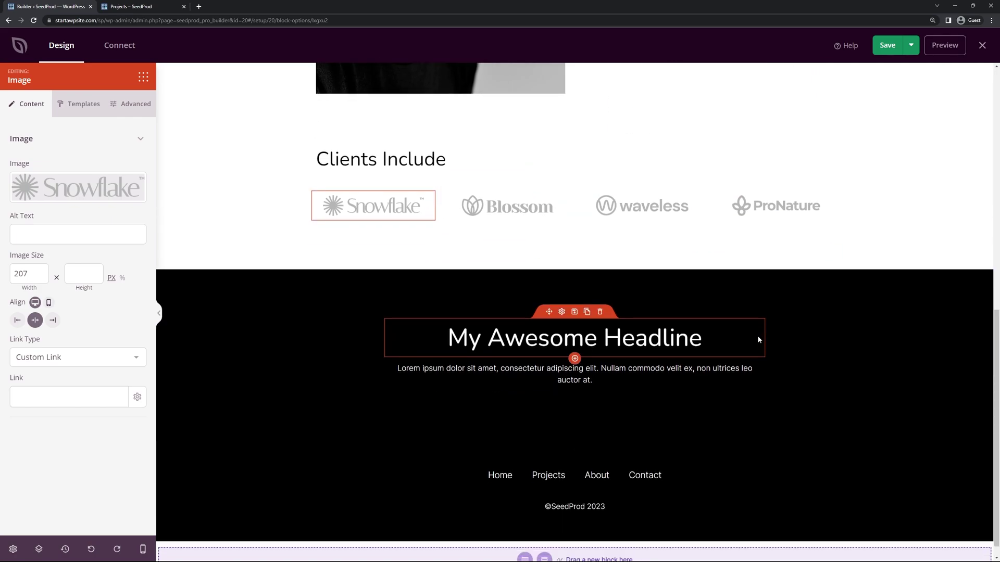
click(673, 288)
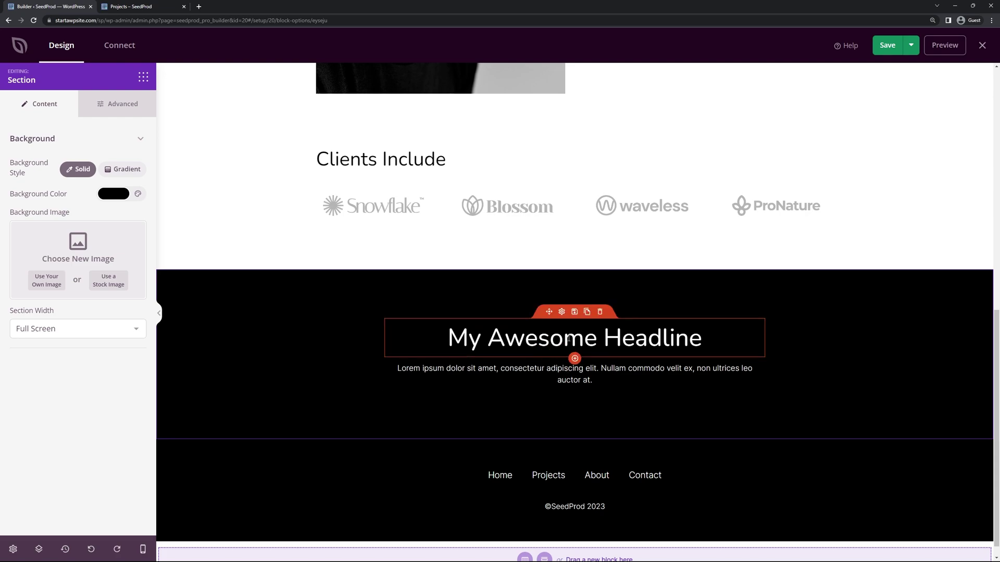
Step: Search the blocks for 'optin' and place an Optin Form under the paragraph
click(143, 77)
click(80, 111)
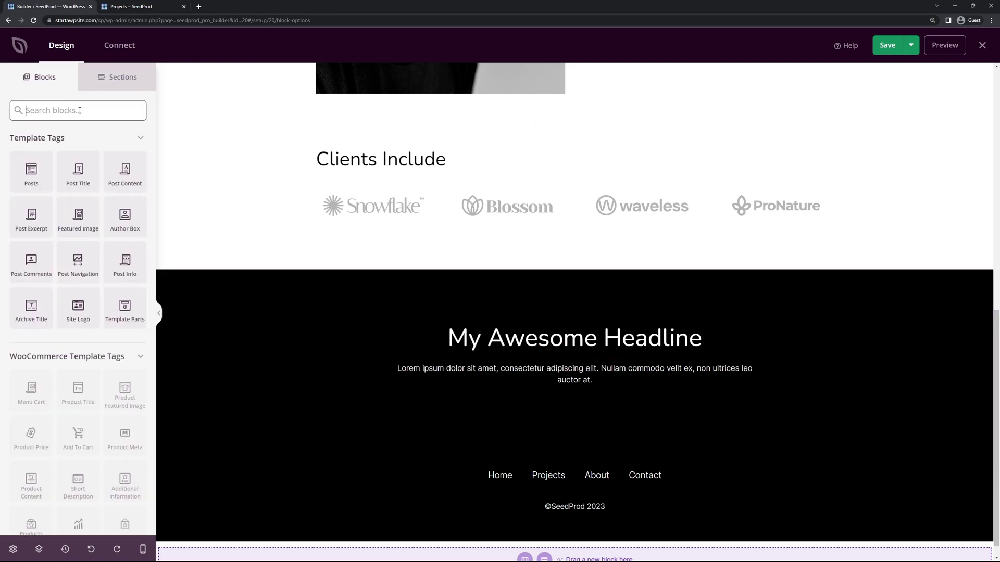
text(email)
key(BackSpace)
key(BackSpace)
key(BackSpace)
key(BackSpace)
key(BackSpace)
text(opti)
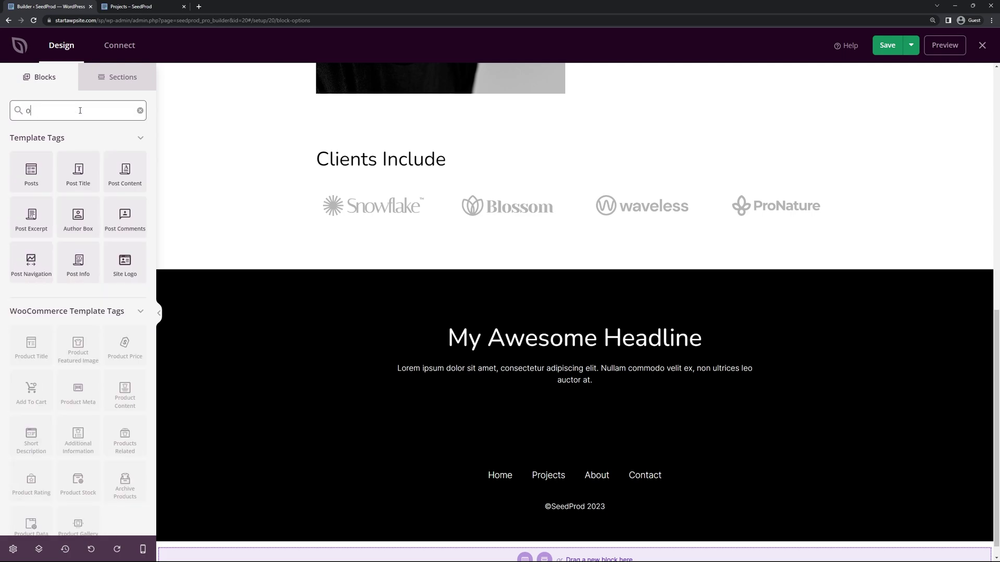
drag(31, 294, 588, 418)
Step: Change the black section's headline to 'Join My Newsletter'
click(574, 337)
click(24, 203)
key(BackSpace)
key(BackSpace)
key(BackSpace)
key(BackSpace)
key(BackSpace)
key(BackSpace)
key(BackSpace)
key(BackSpace)
key(BackSpace)
key(BackSpace)
key(BackSpace)
key(BackSpace)
key(BackSpace)
key(BackSpace)
key(BackSpace)
key(BackSpace)
key(BackSpace)
key(BackSpace)
key(BackSpace)
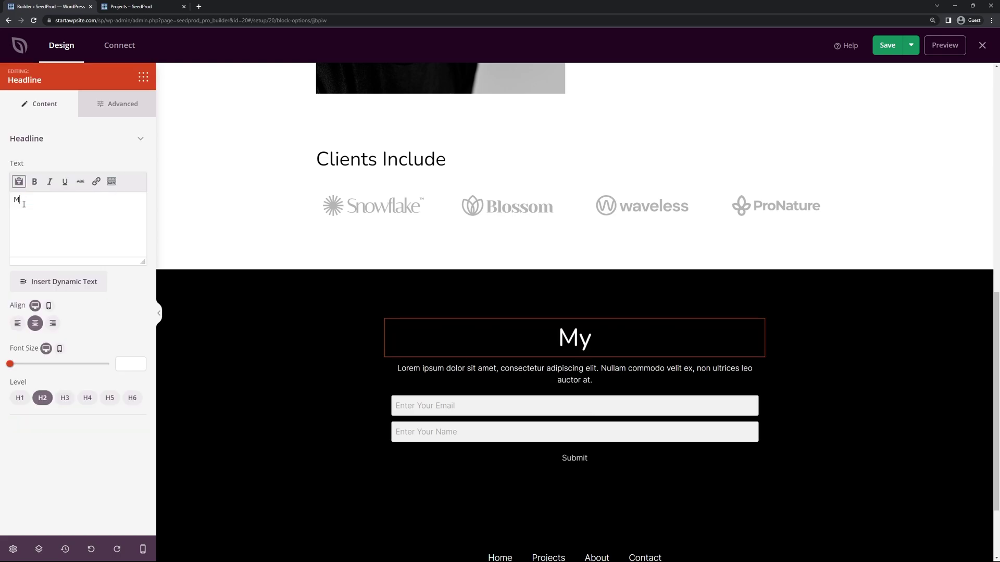
text(Join My Newsletter)
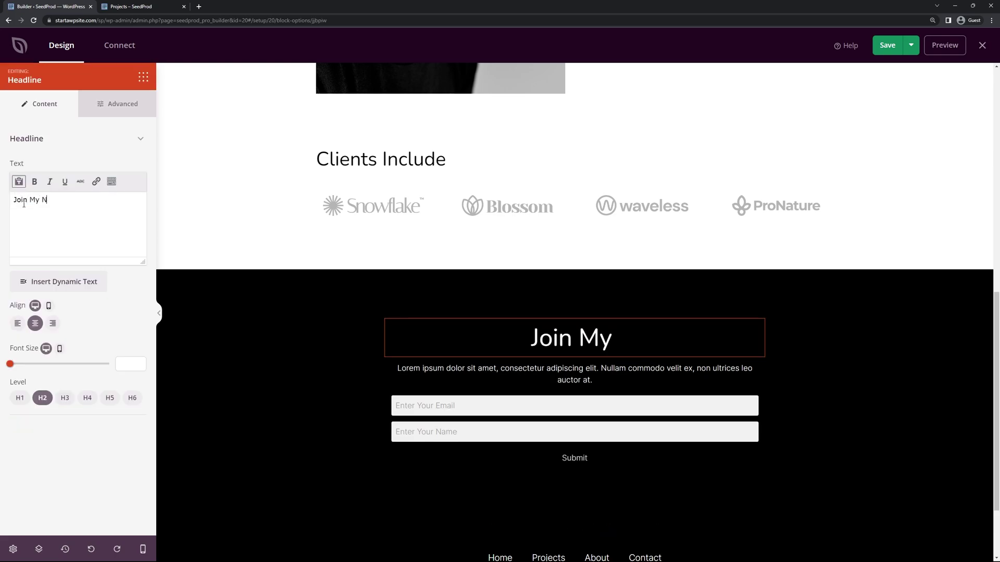
Step: Delete the lorem ipsum paragraph from the black section
click(549, 362)
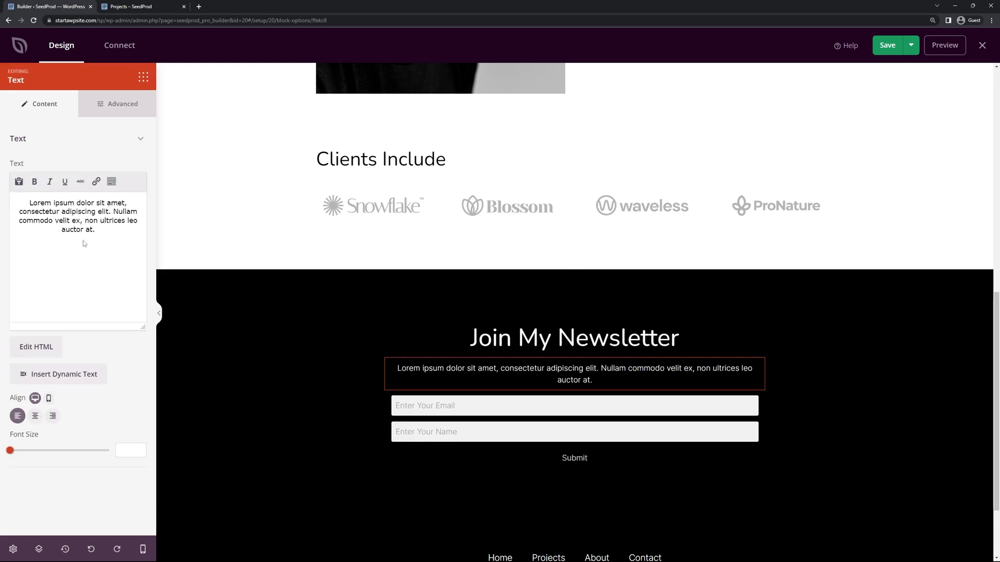
click(600, 350)
click(480, 308)
click(578, 387)
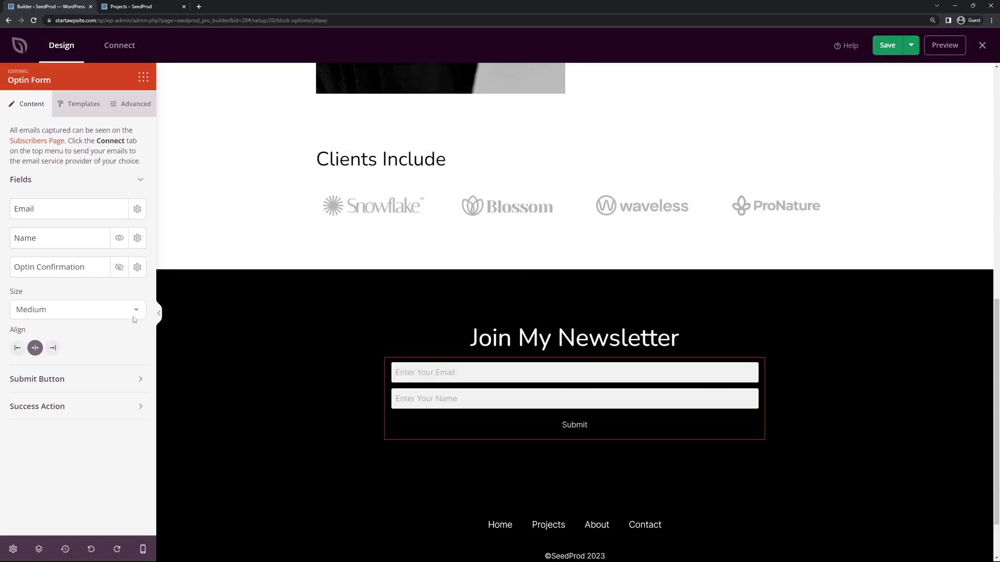
Step: Set the Submit button background colour to white
click(125, 381)
scroll(119, 406, down, 1)
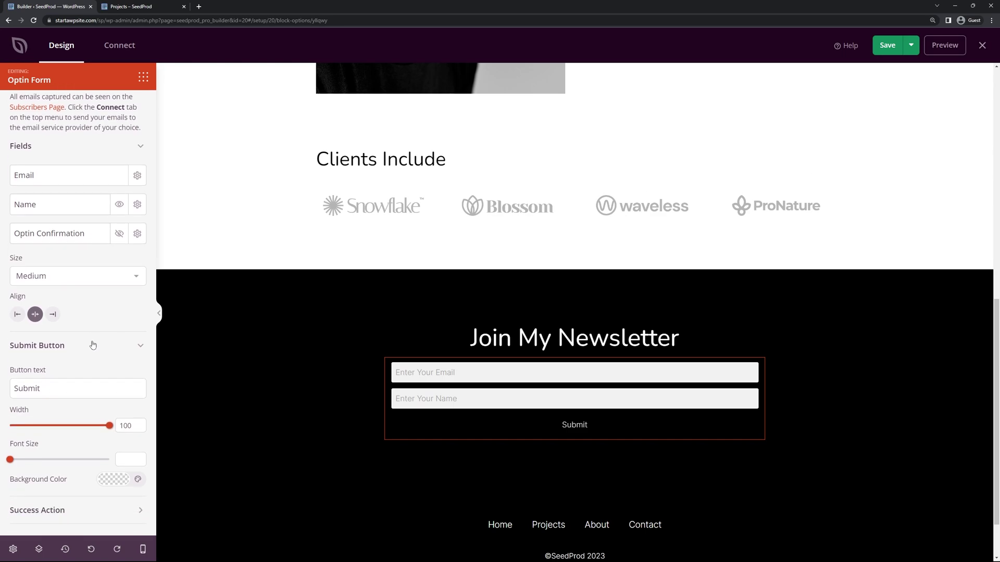
click(104, 474)
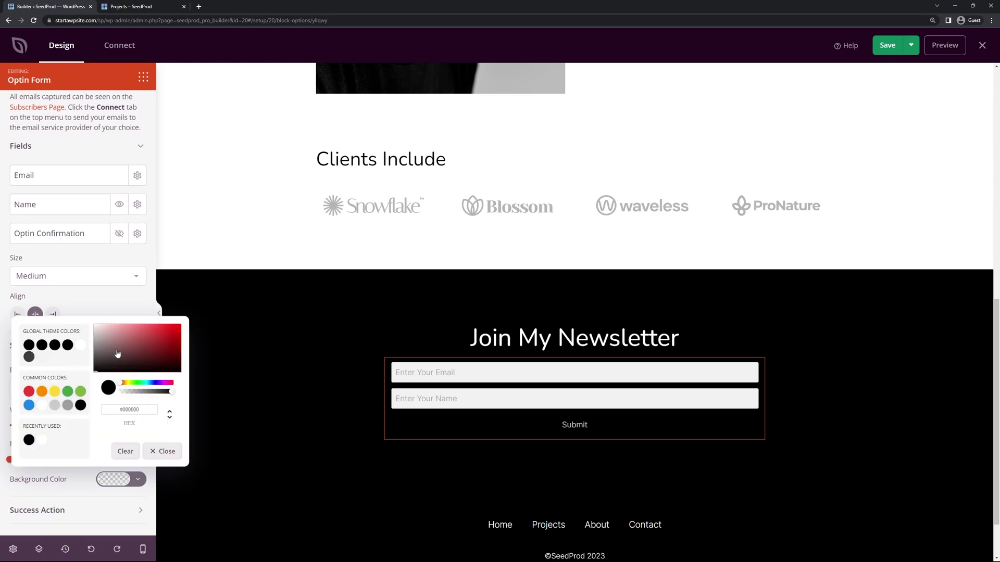
drag(117, 354, 87, 331)
click(100, 312)
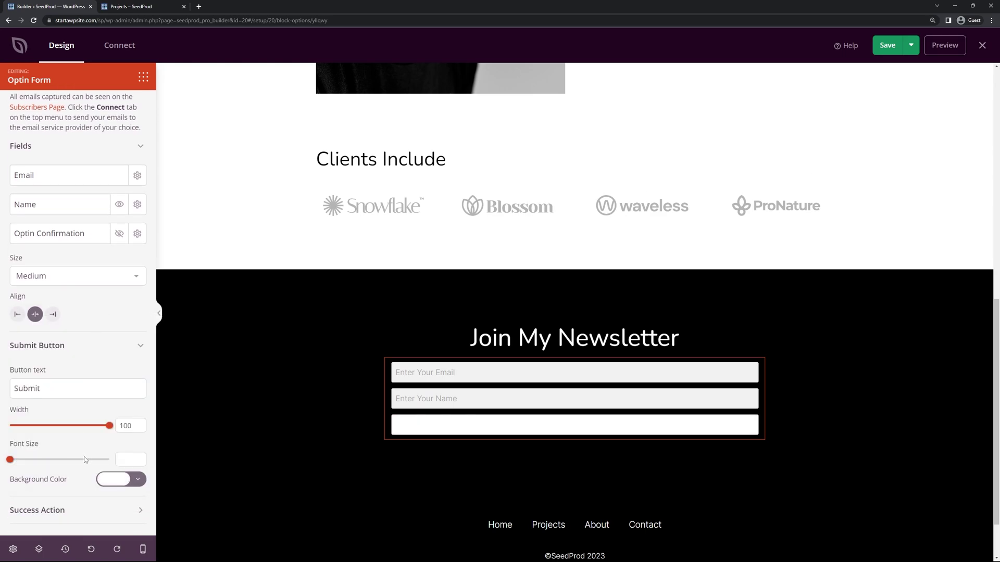
Step: Switch the form fields to the No Border Input Field style
scroll(134, 115, up, 1)
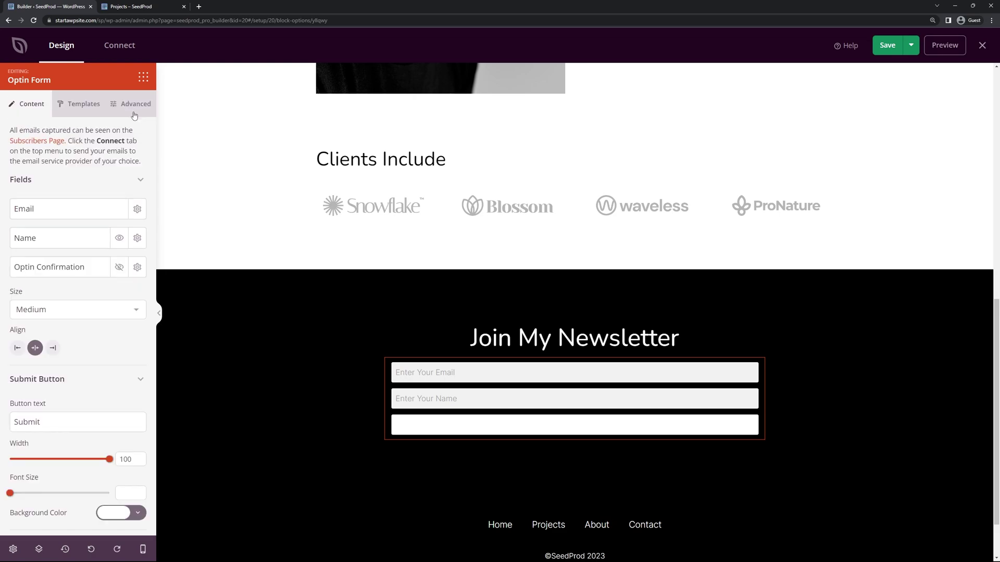
click(79, 104)
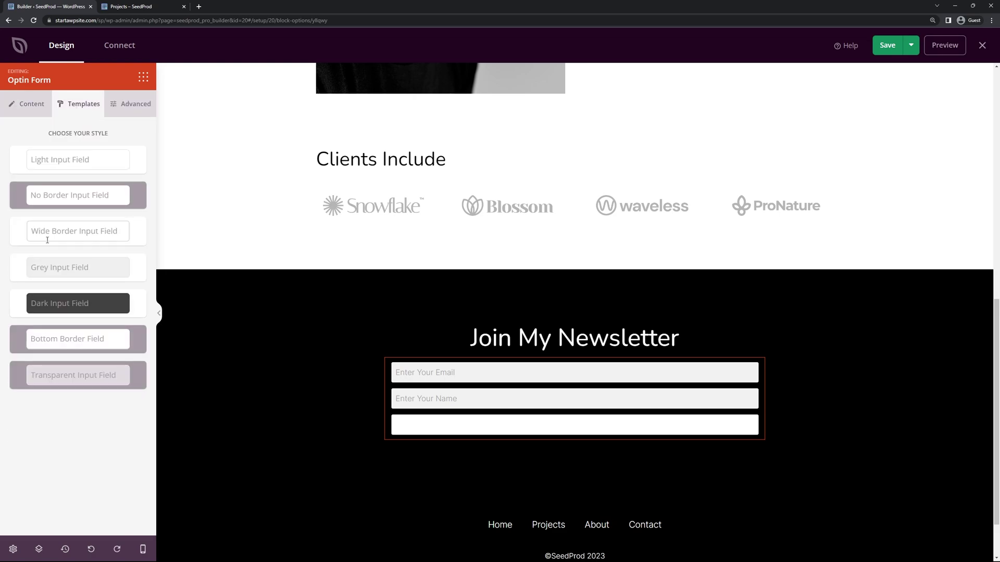
click(106, 197)
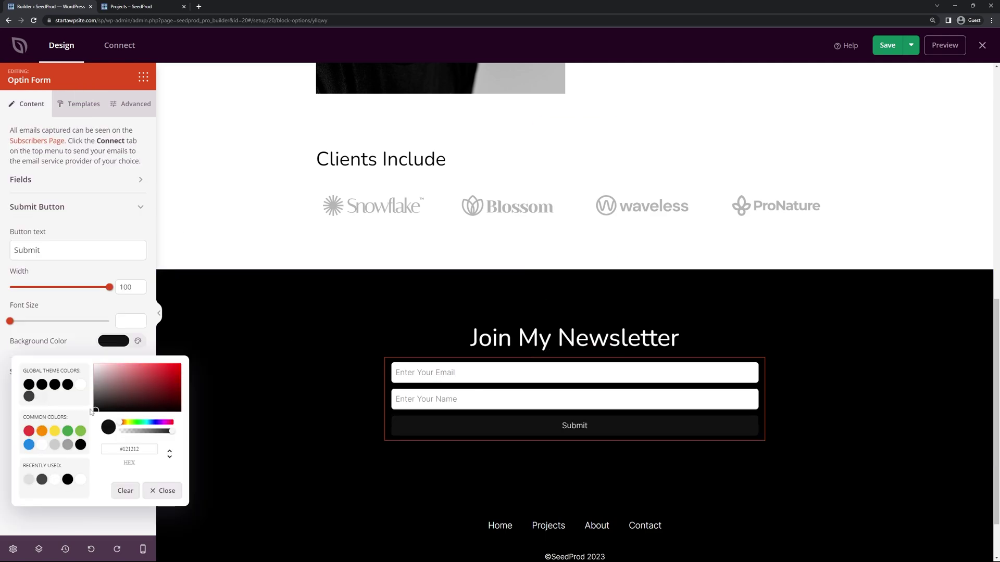
Step: Darken the Submit button to #505050 and close the builder
drag(92, 409, 89, 401)
click(85, 347)
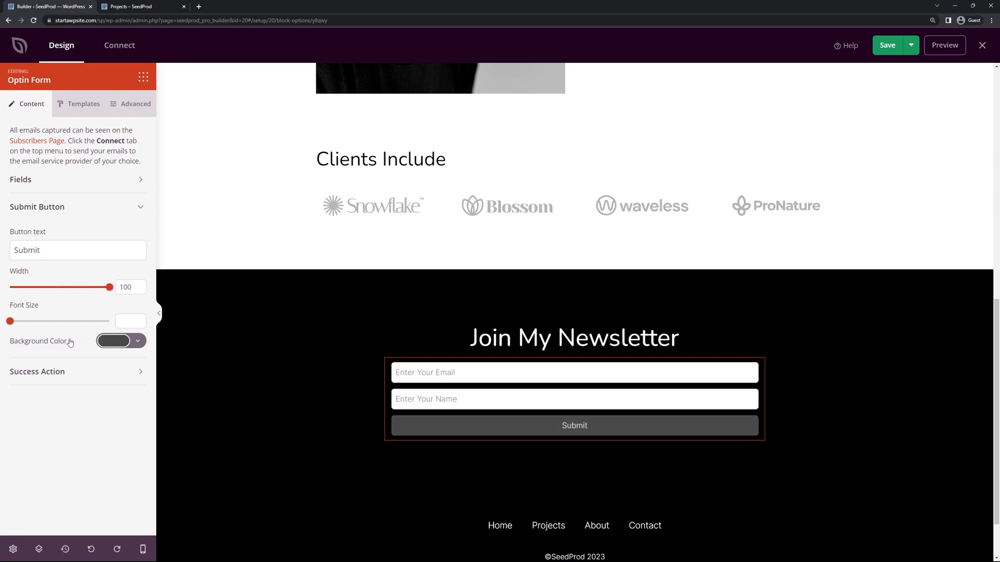
scroll(856, 306, up, 5)
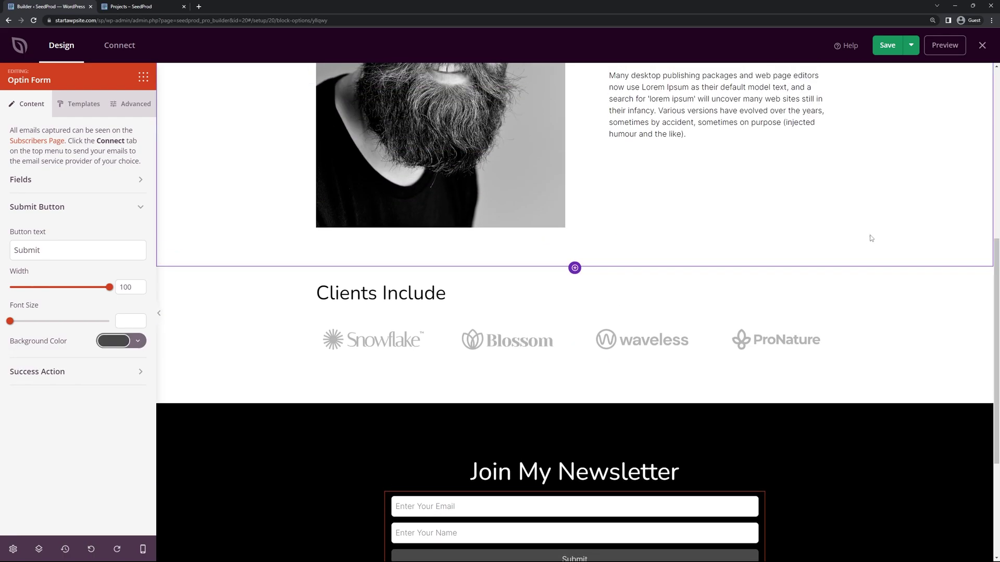
click(888, 45)
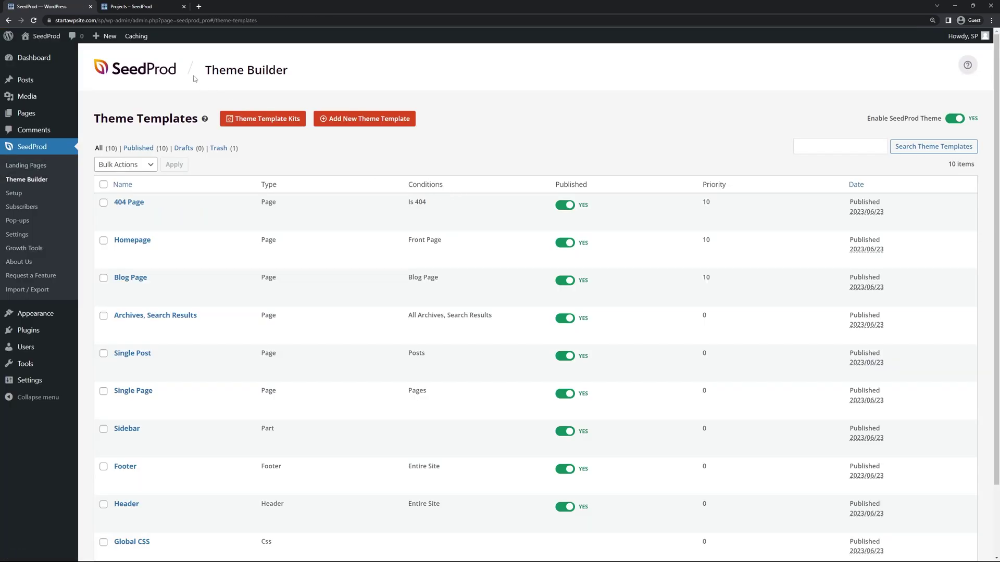
Step: Reload the live Projects page to show its six gallery photos, then review the live About page
click(144, 7)
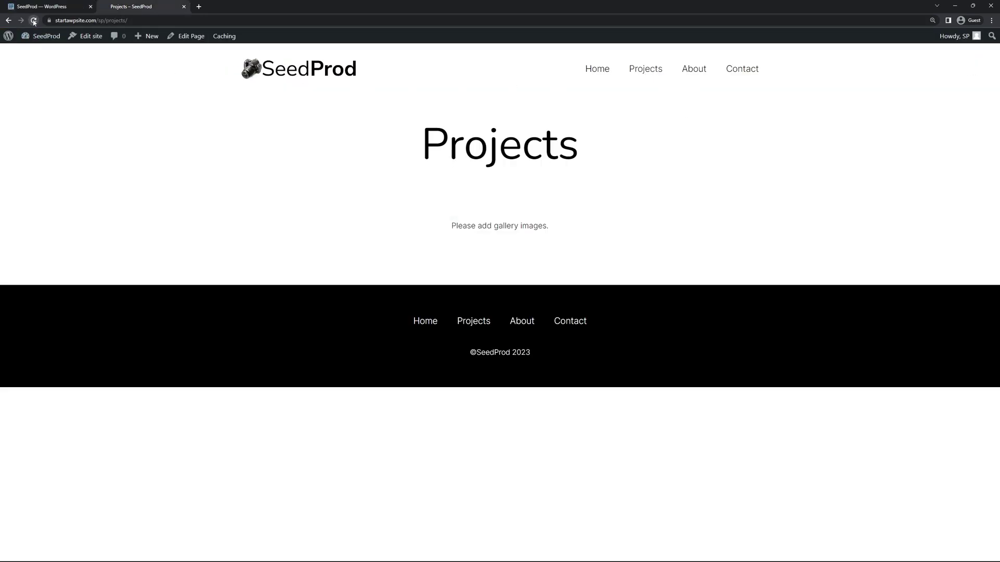
click(33, 21)
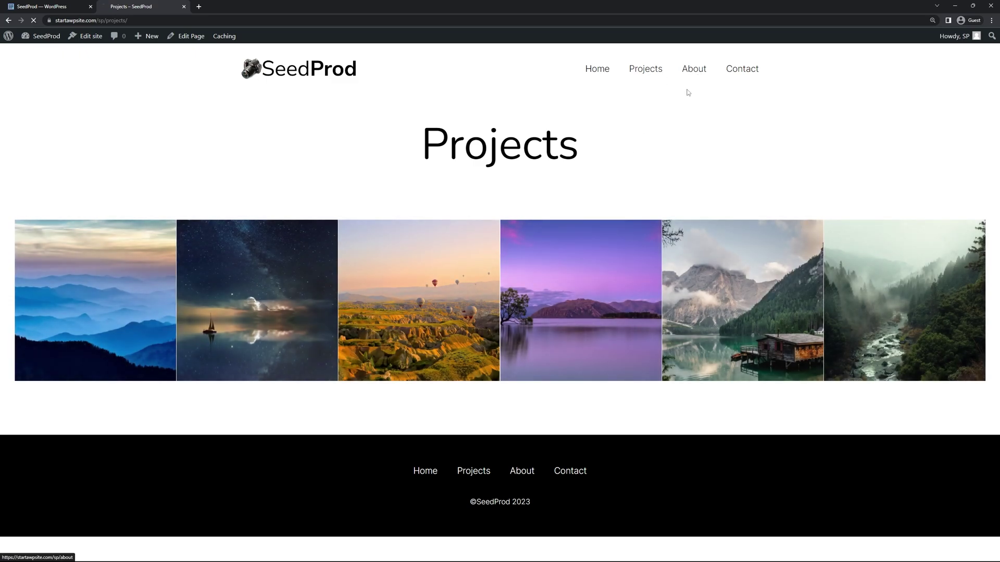
click(688, 92)
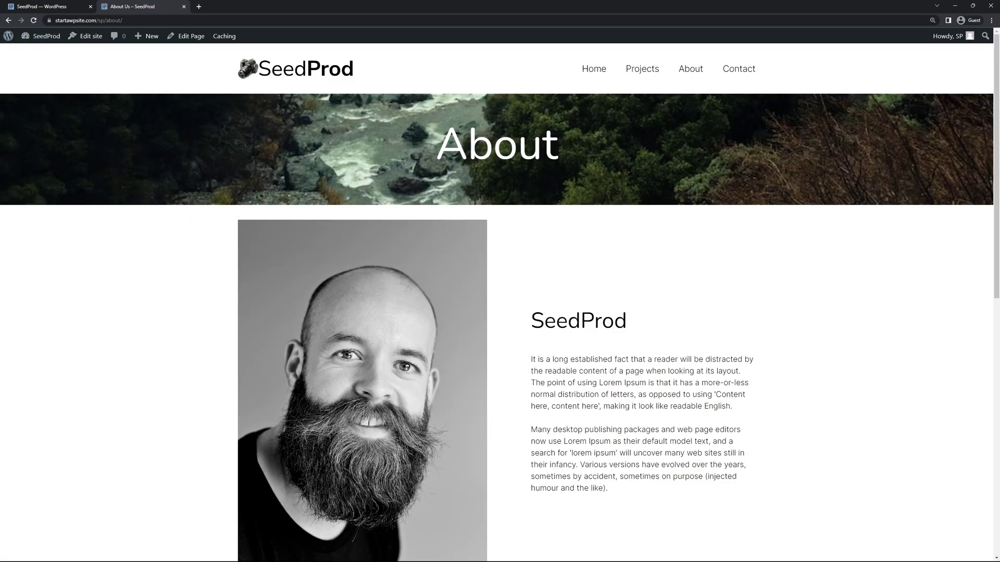
click(8, 20)
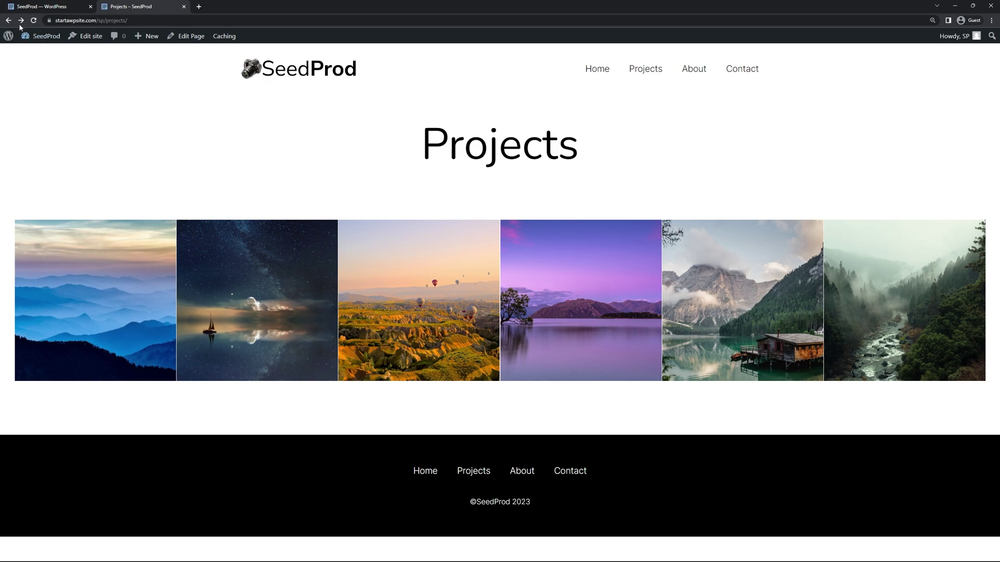
click(20, 21)
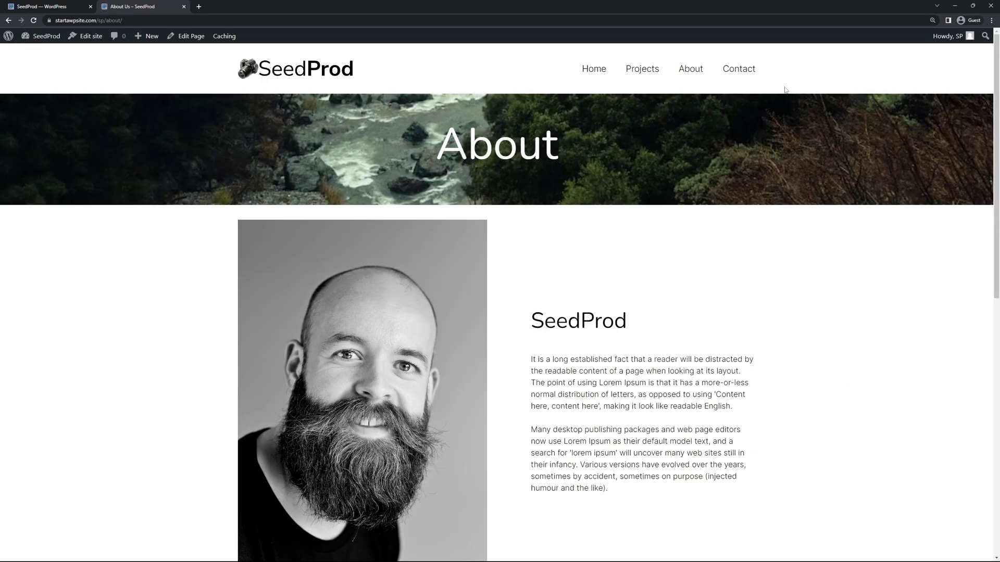
scroll(997, 155, down, 3)
drag(997, 155, 997, 78)
Step: Open the Contact Us page in the SeedProd builder from the Pages list
click(739, 69)
key(ctrl+1)
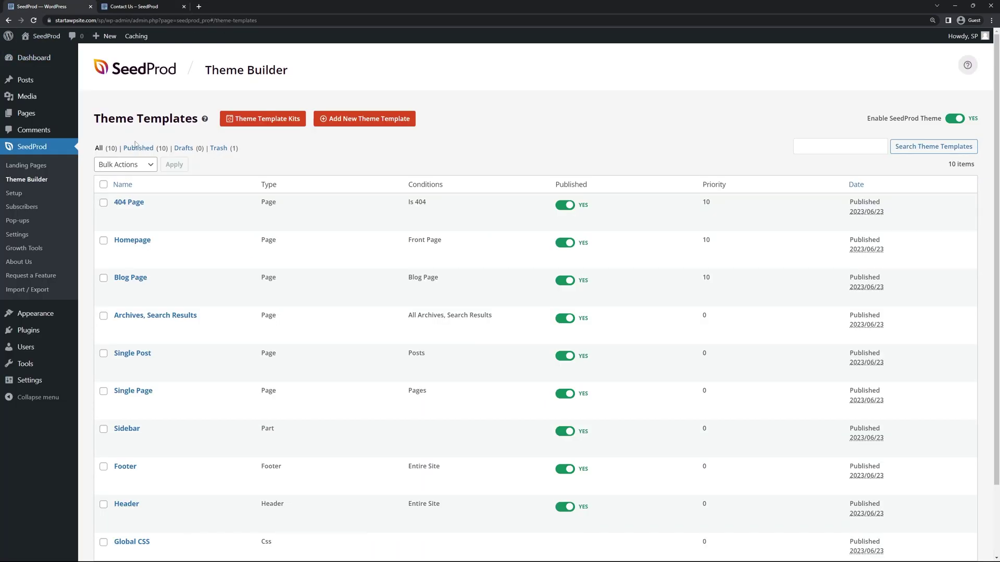
mouse_move(26, 114)
click(104, 115)
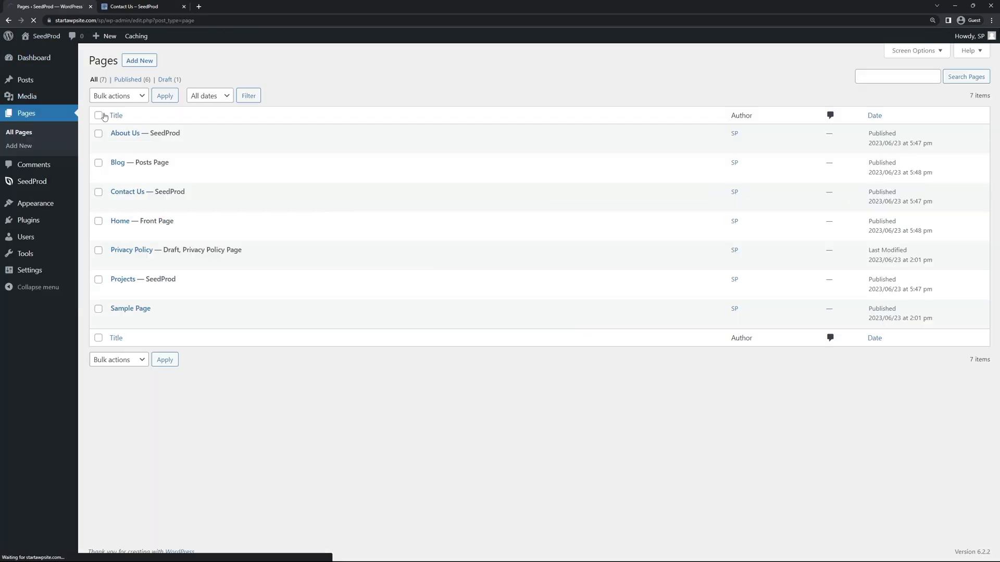
click(229, 206)
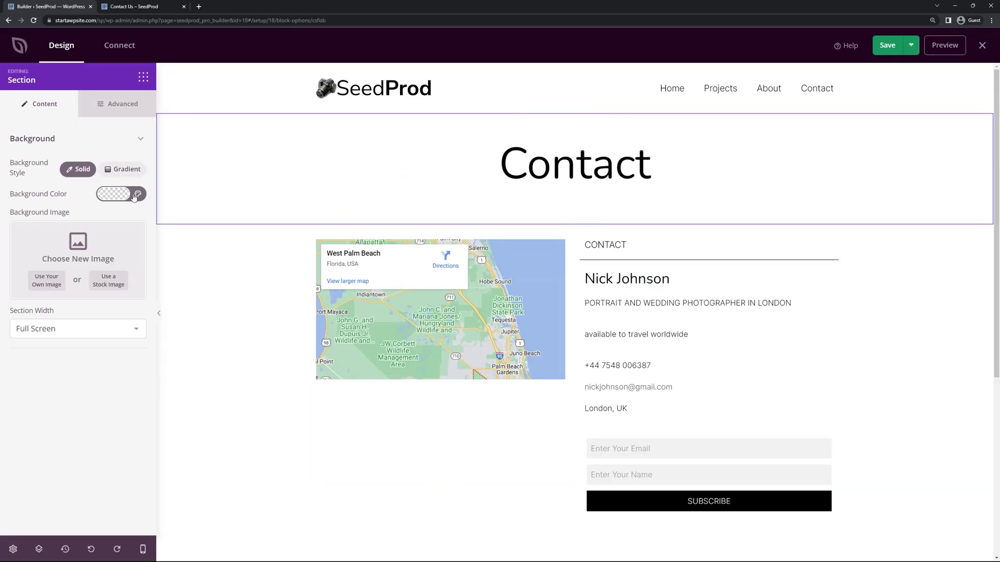
Step: Give the Contact banner a purple floral stock image background at 100% Width Bottom
click(109, 280)
click(428, 295)
click(78, 345)
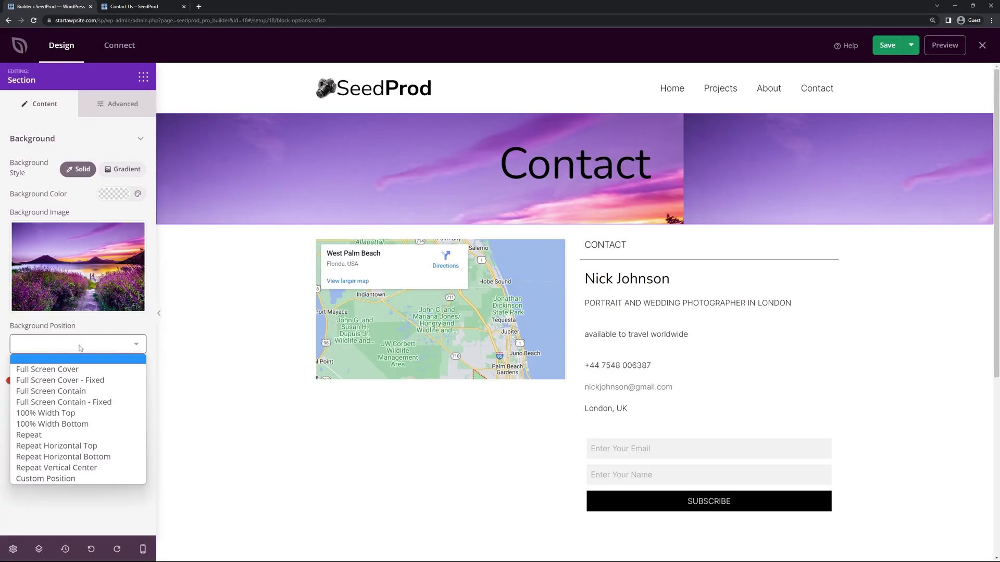
click(76, 424)
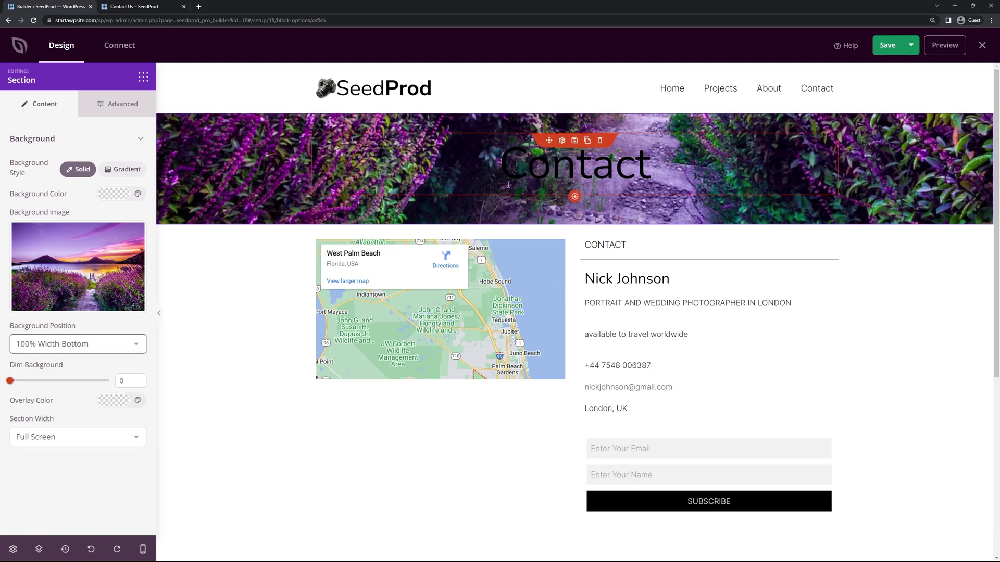
Step: Make the Contact headline text white
click(560, 152)
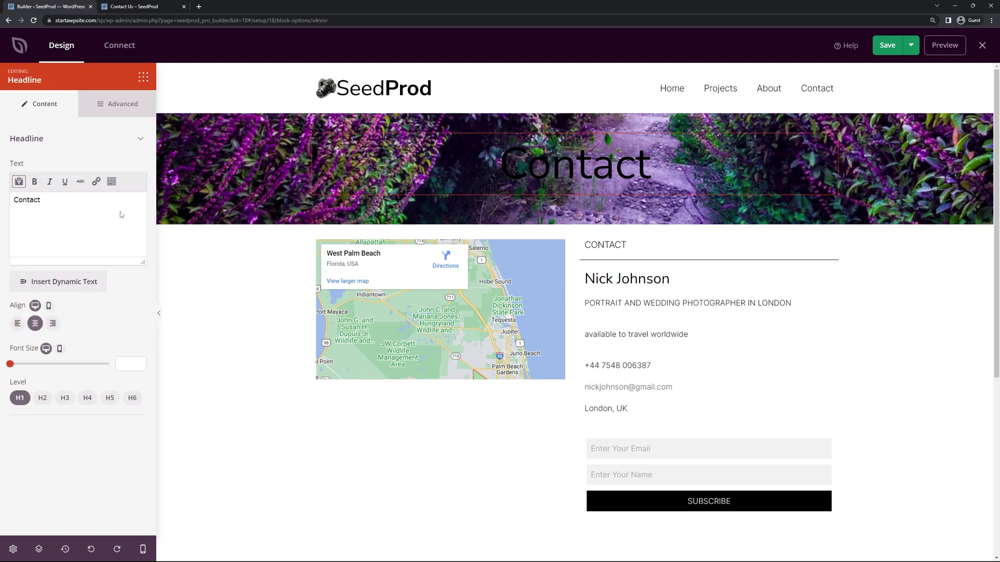
click(120, 105)
click(120, 184)
click(137, 215)
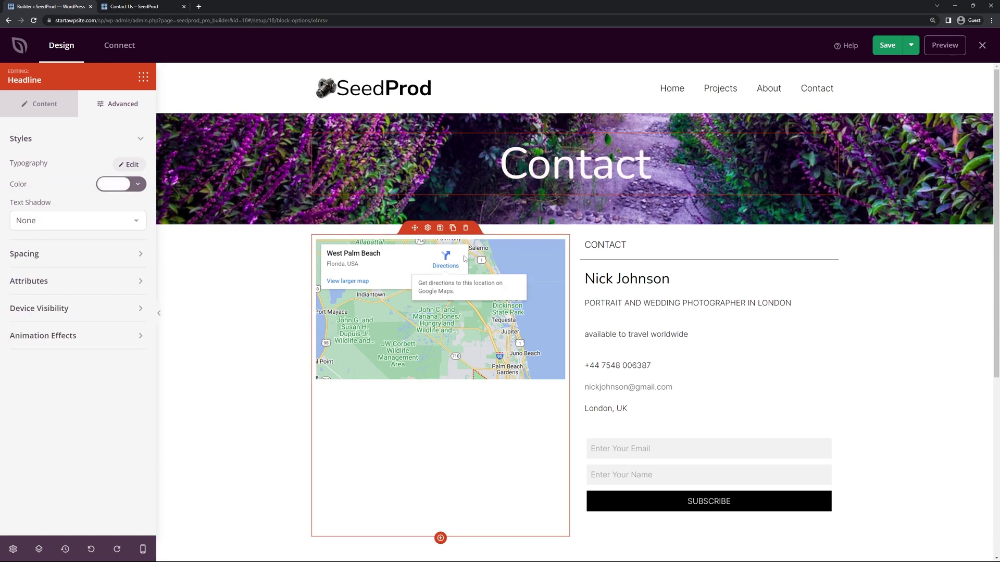
Step: Reduce the West Palm Beach map's height to 286 px
click(410, 293)
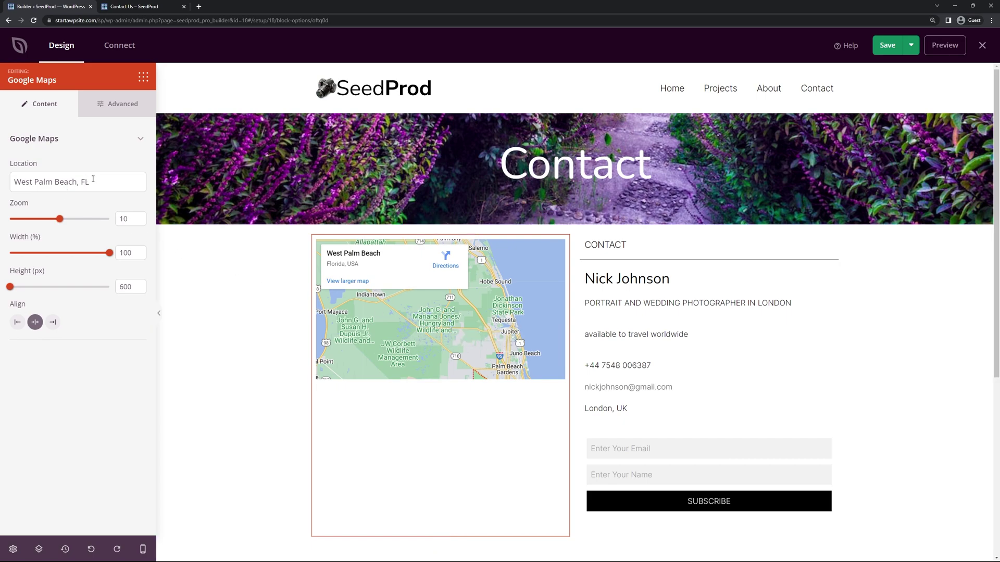
triple_click(52, 182)
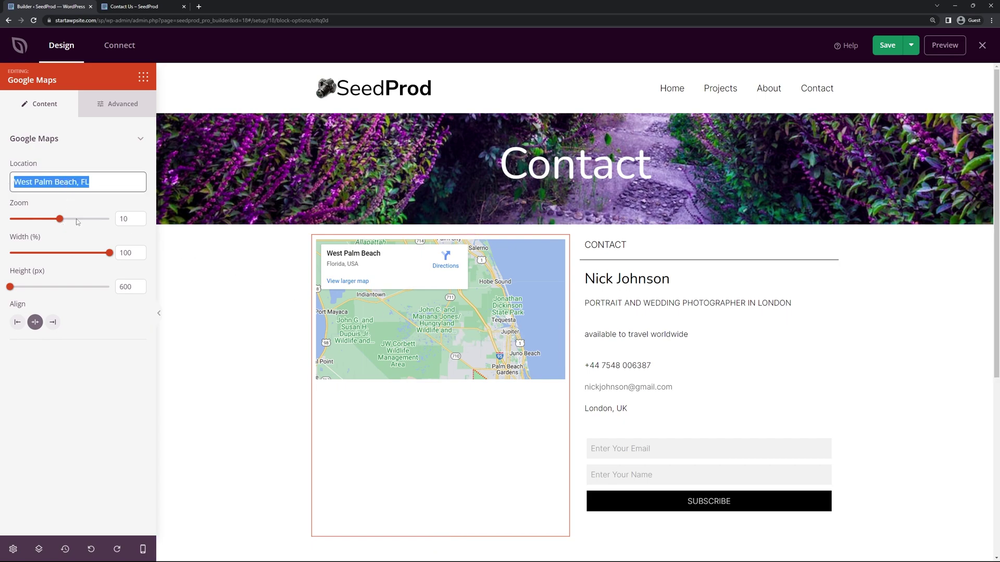
drag(15, 288, 71, 294)
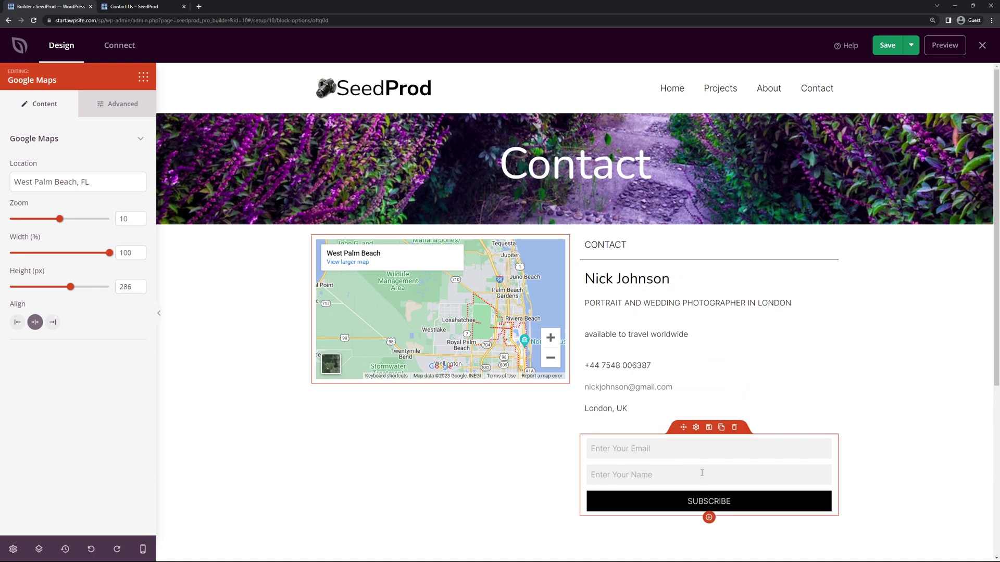
Step: Delete the Instagram heading and the gallery section below it
scroll(699, 462, down, 5)
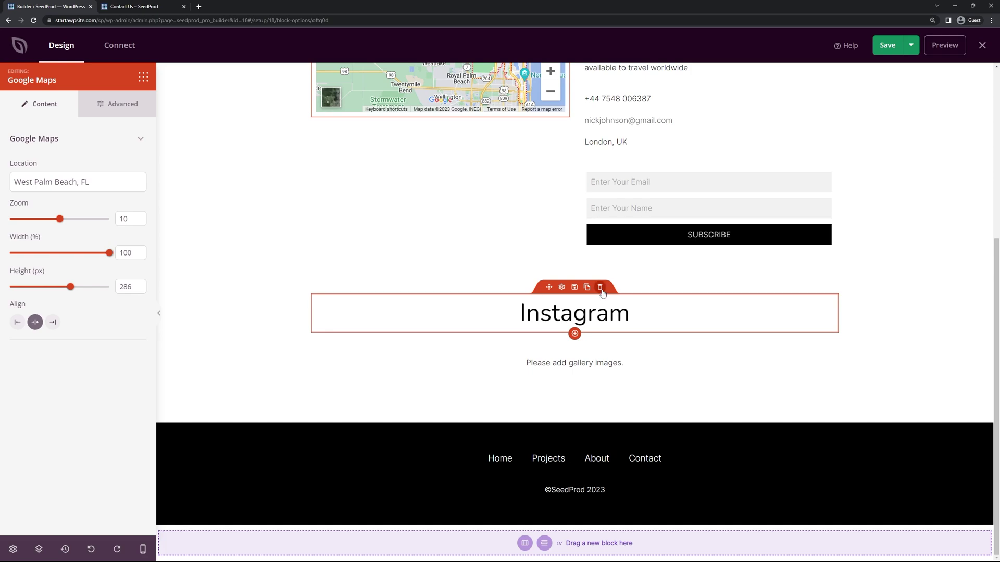
click(599, 287)
click(469, 306)
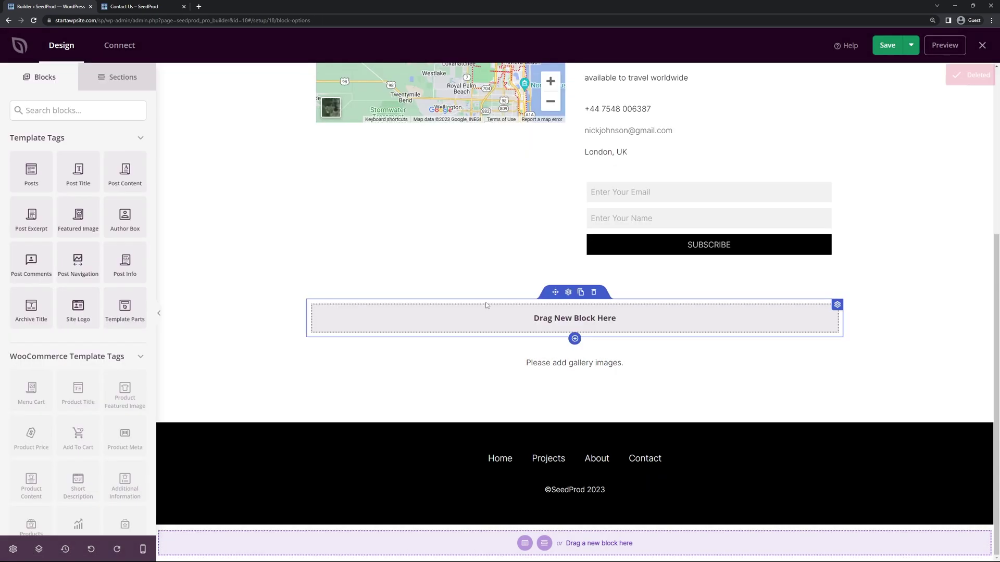
click(605, 289)
click(468, 307)
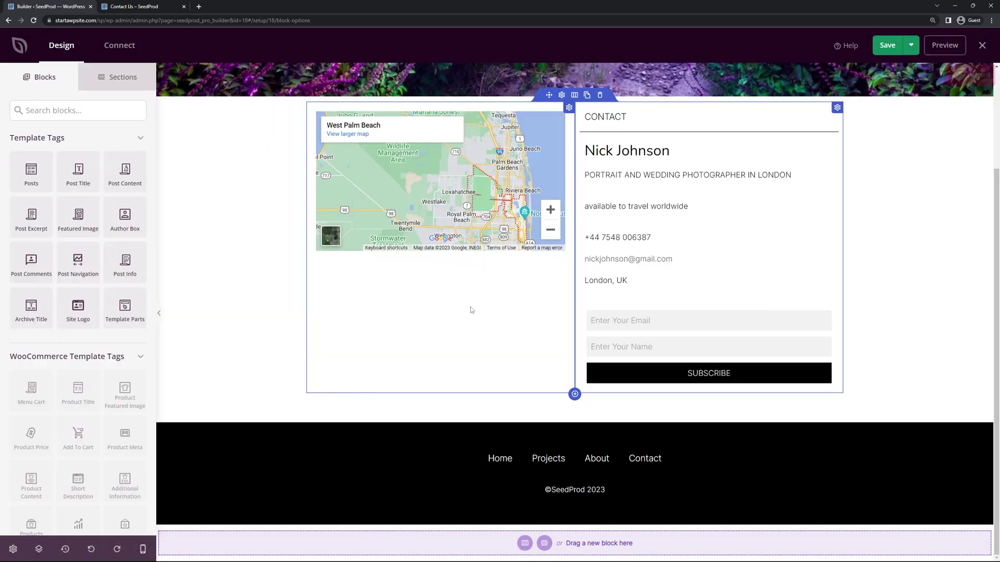
Step: Save the Contact page and reload the live page to check the changes
scroll(812, 375, up, 3)
click(888, 45)
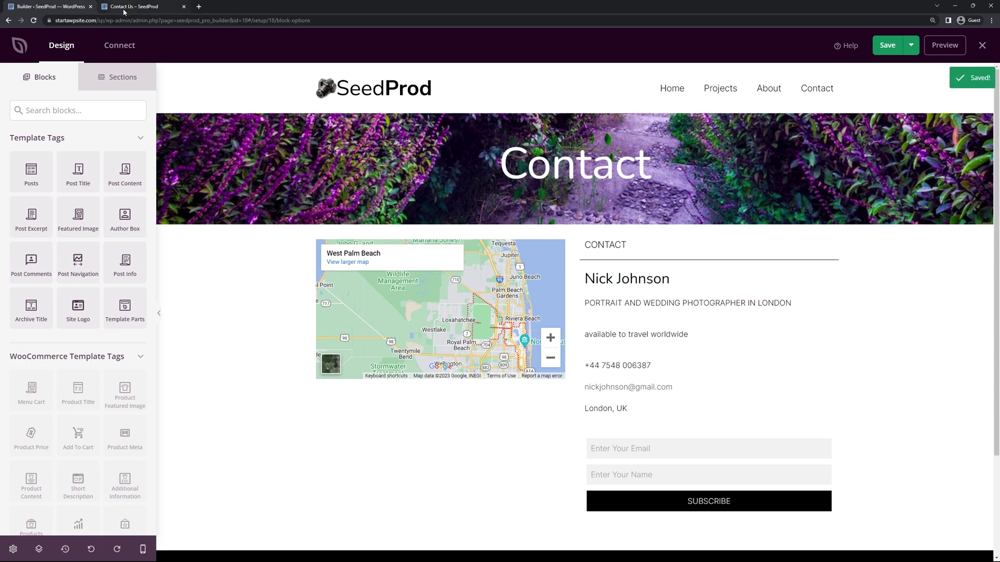
click(134, 6)
key(F5)
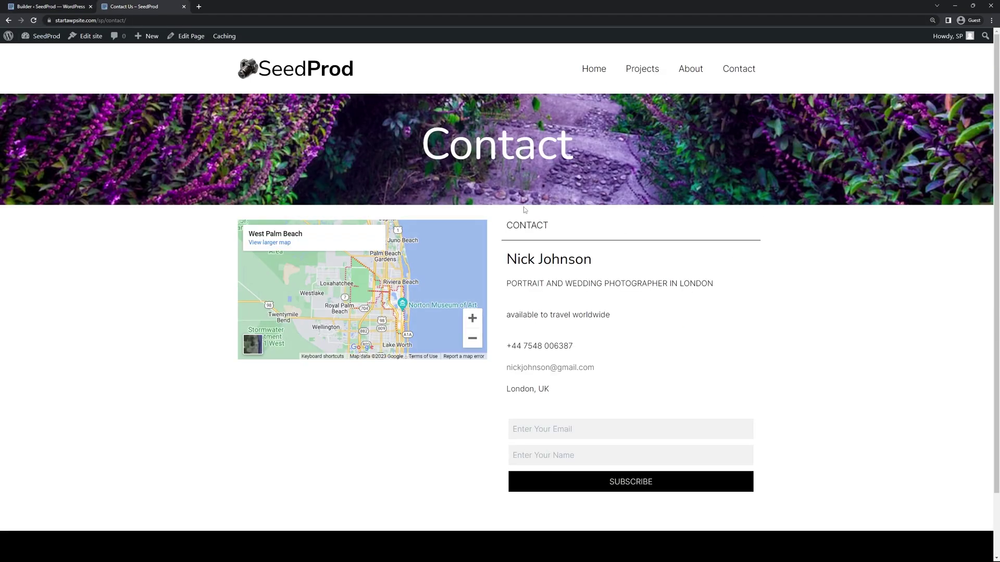
key(ctrl+Tab)
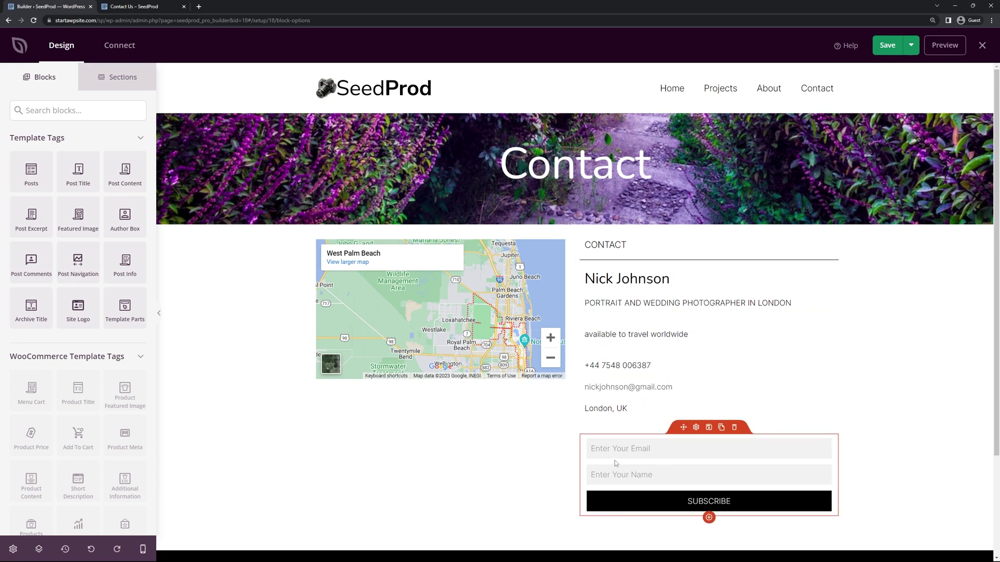
Step: Open the Constant Contact API key connection form, close it without connecting, and save
click(107, 46)
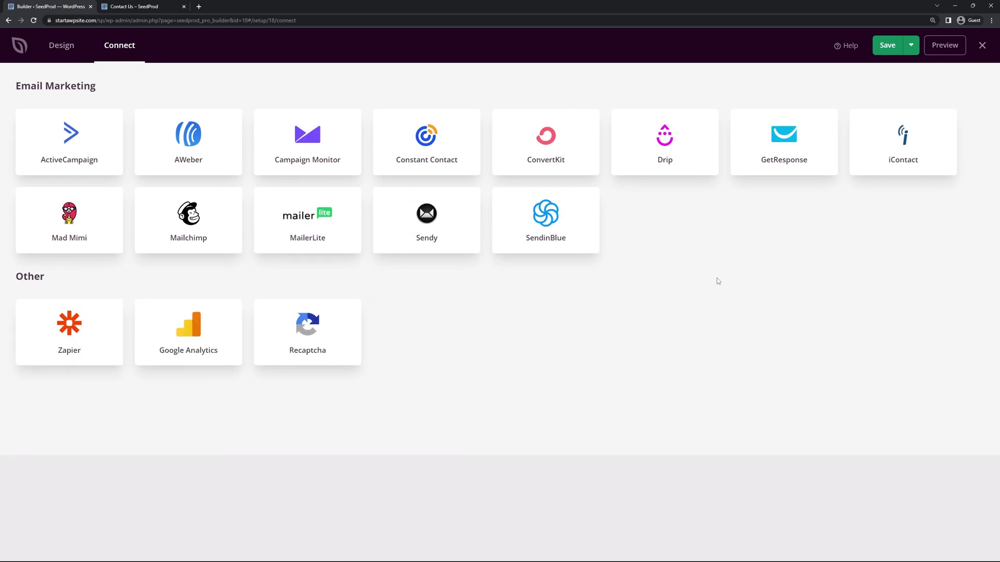
mouse_move(437, 151)
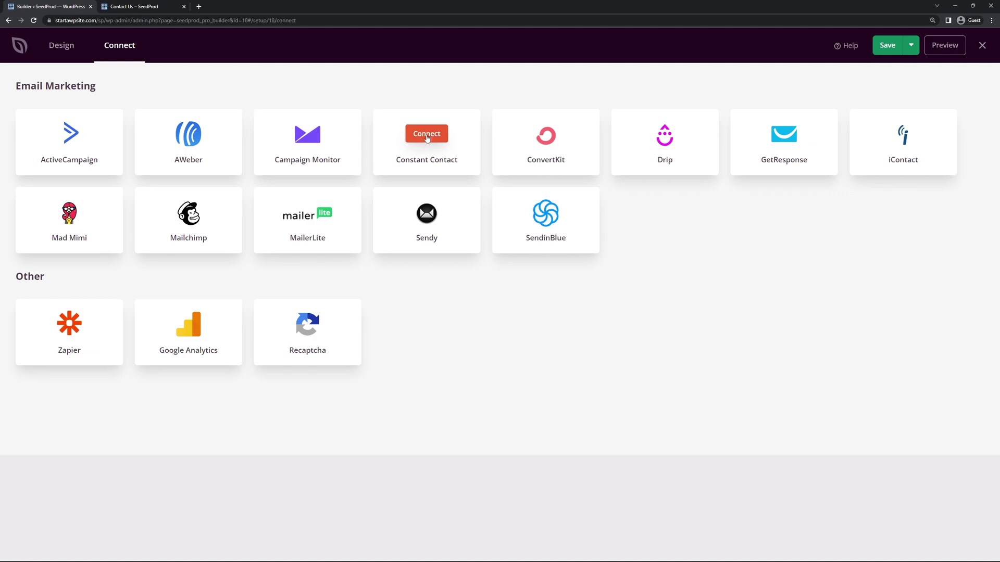
click(427, 135)
click(368, 212)
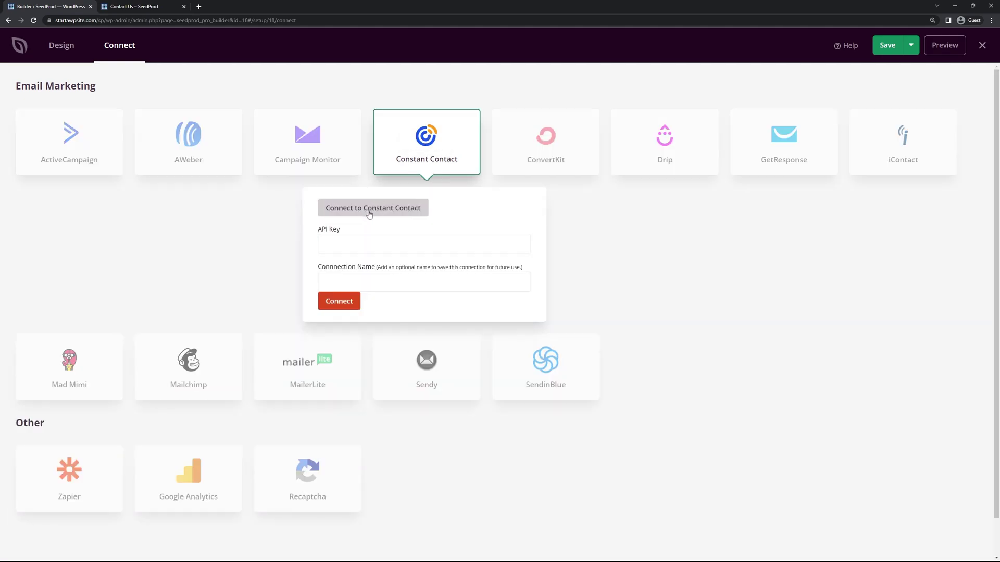
click(403, 246)
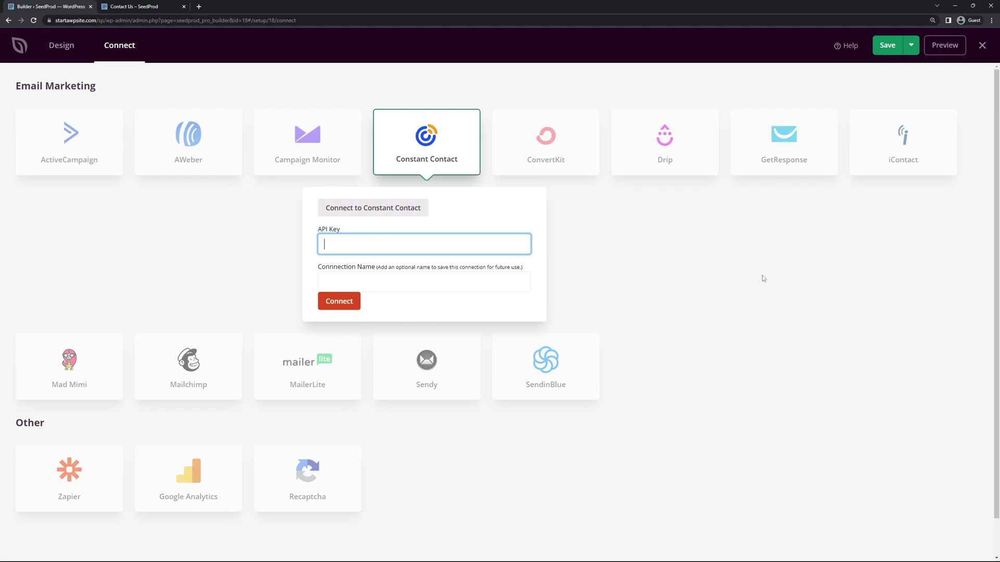
click(430, 86)
click(888, 45)
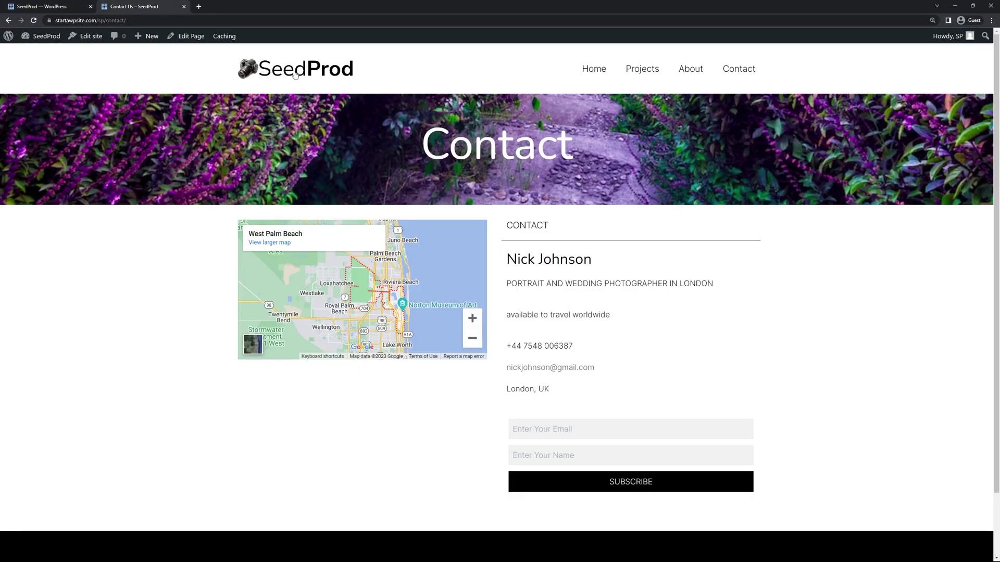
Step: Review the live home page, enlarging and closing the Caption Two photo
click(294, 74)
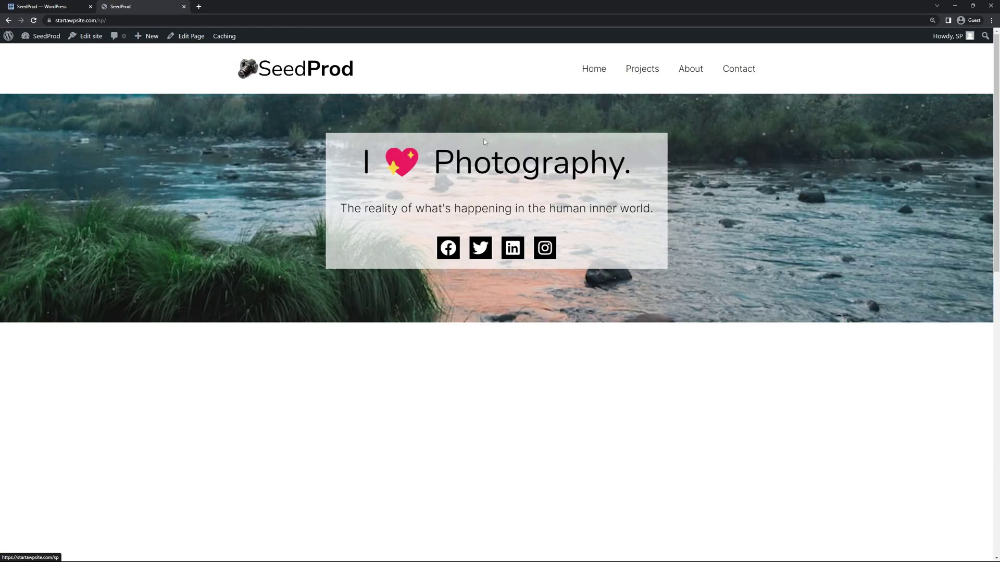
scroll(901, 198, down, 10)
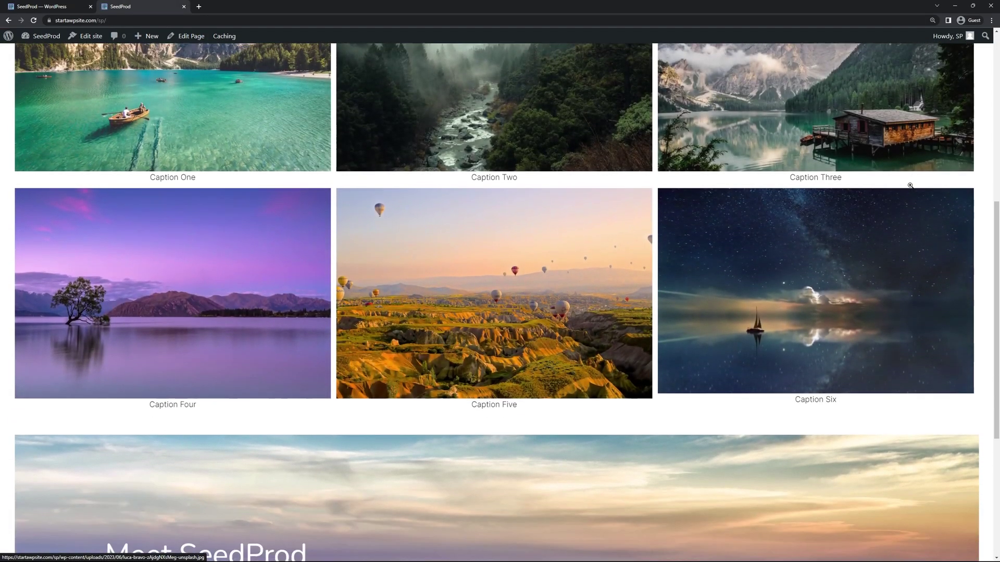
scroll(910, 186, down, 5)
scroll(767, 255, up, 9)
scroll(762, 252, up, 3)
click(569, 394)
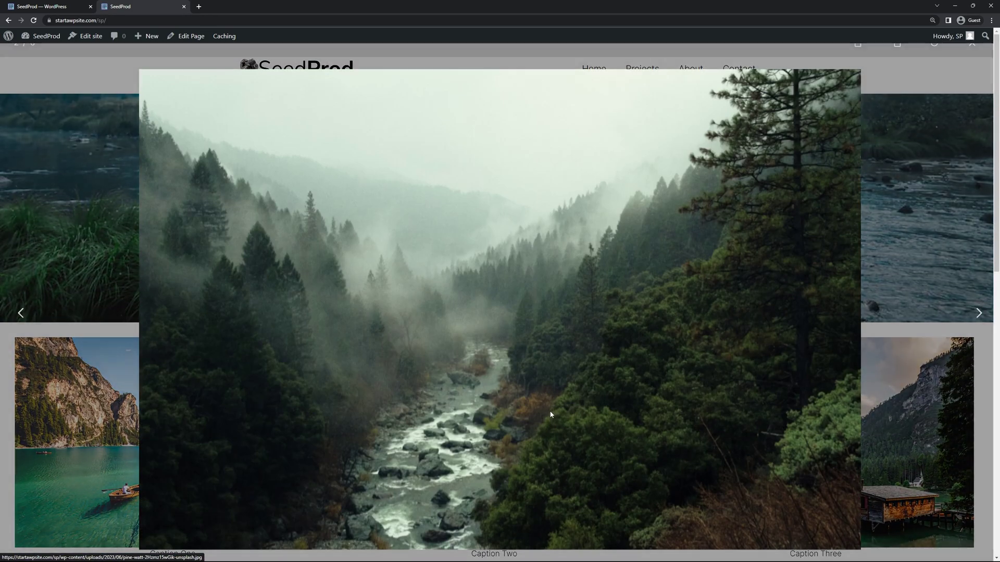
click(903, 181)
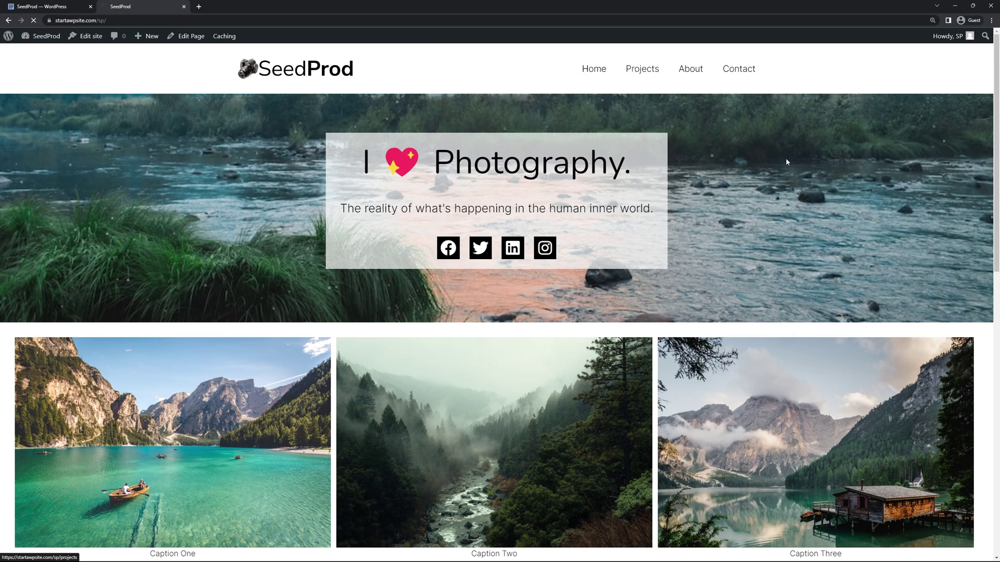
Step: Review the live Projects and About pages
click(644, 69)
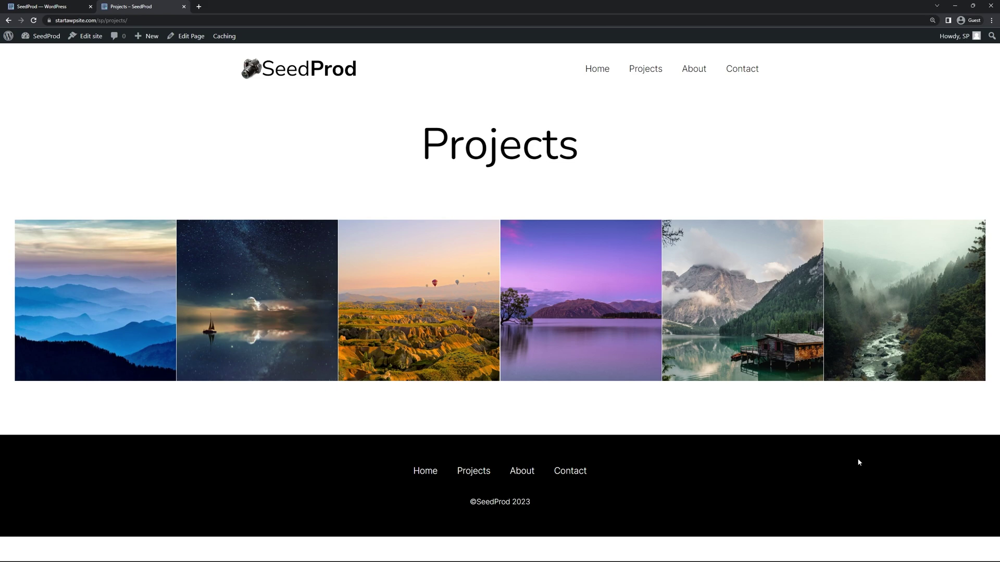
click(698, 72)
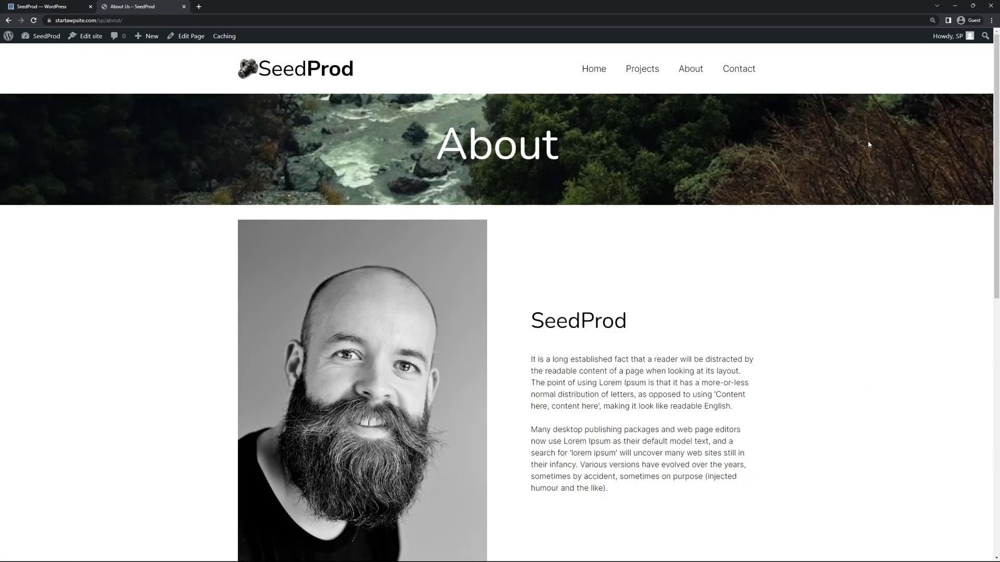
scroll(879, 162, down, 5)
scroll(880, 162, down, 3)
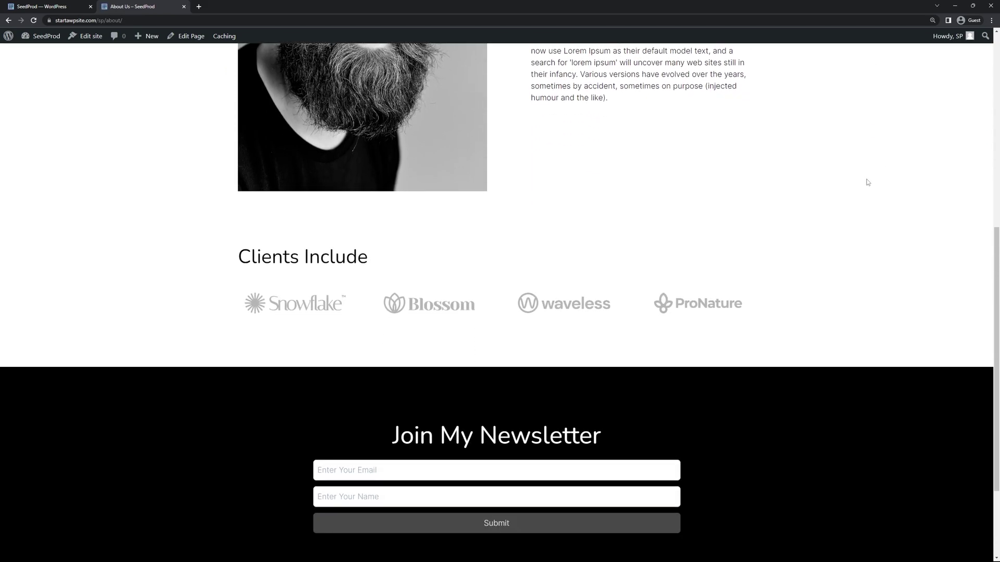
scroll(868, 182, down, 3)
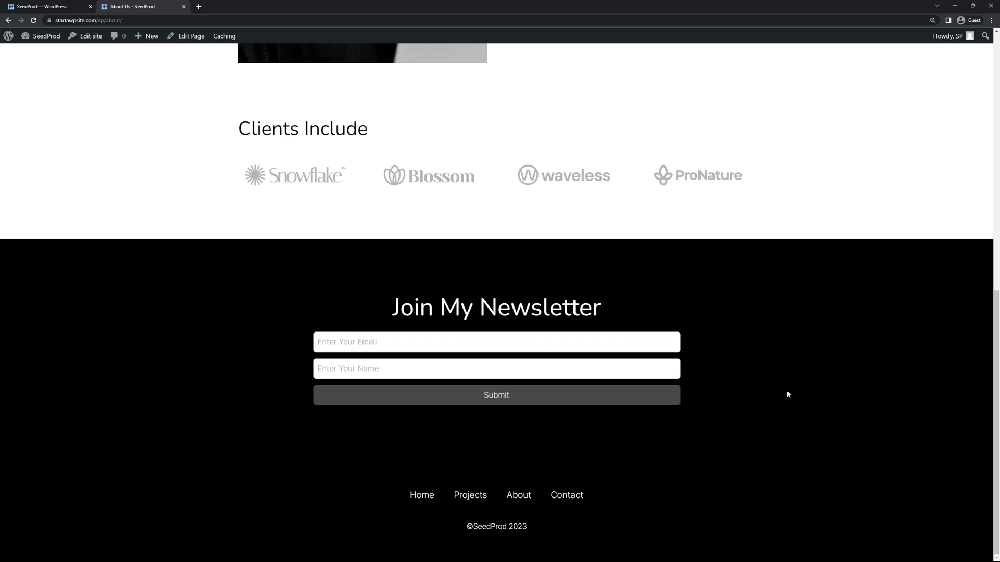
scroll(787, 394, up, 10)
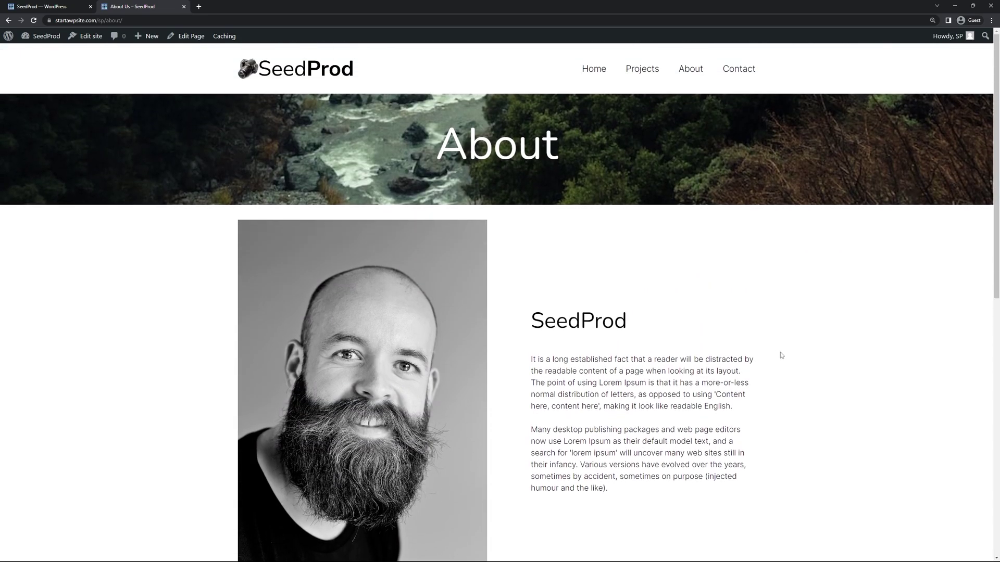
scroll(768, 349, down, 10)
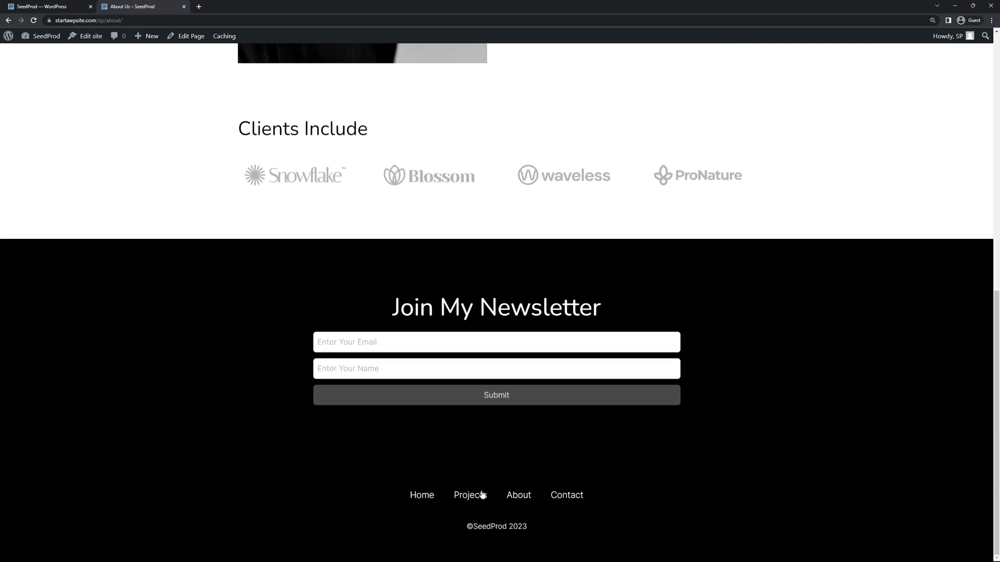
scroll(741, 470, up, 10)
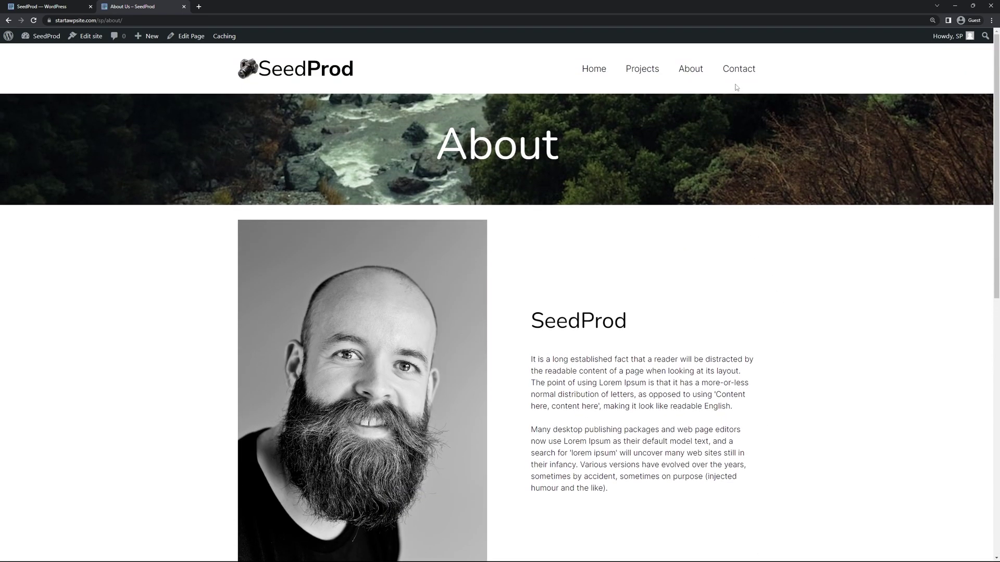
Step: Review the live Contact page, then return to the home page
click(739, 69)
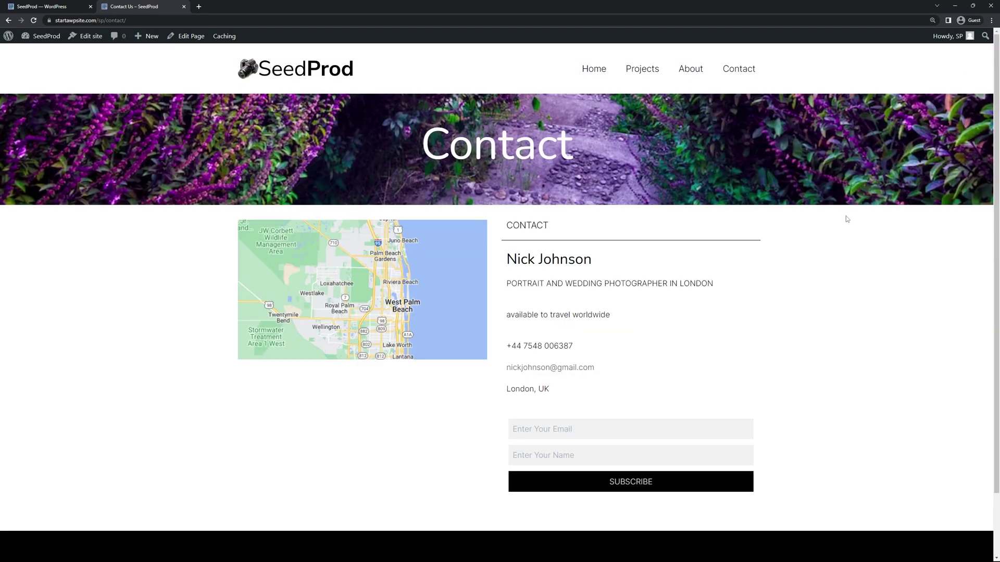
scroll(748, 290, down, 3)
scroll(765, 316, up, 3)
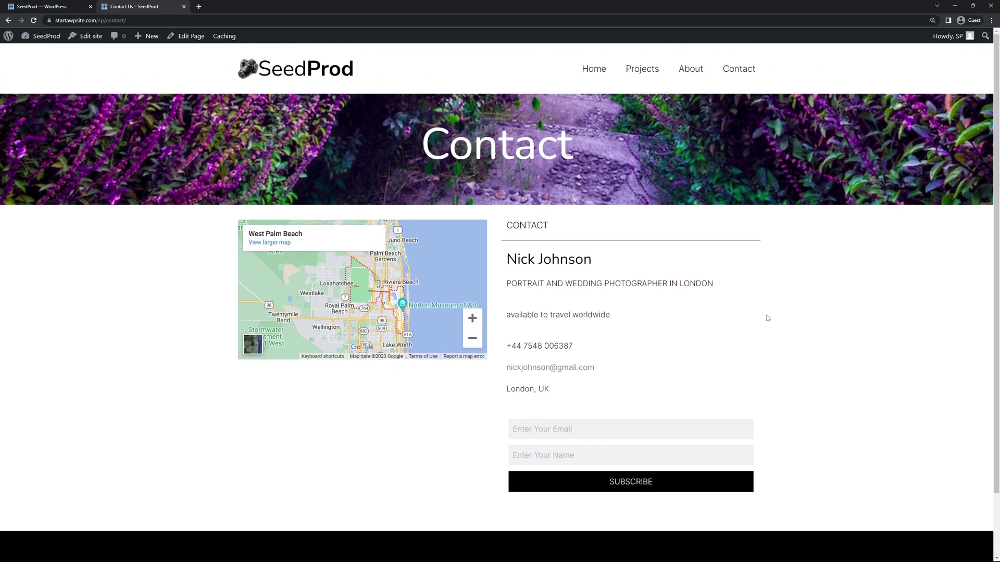
click(287, 67)
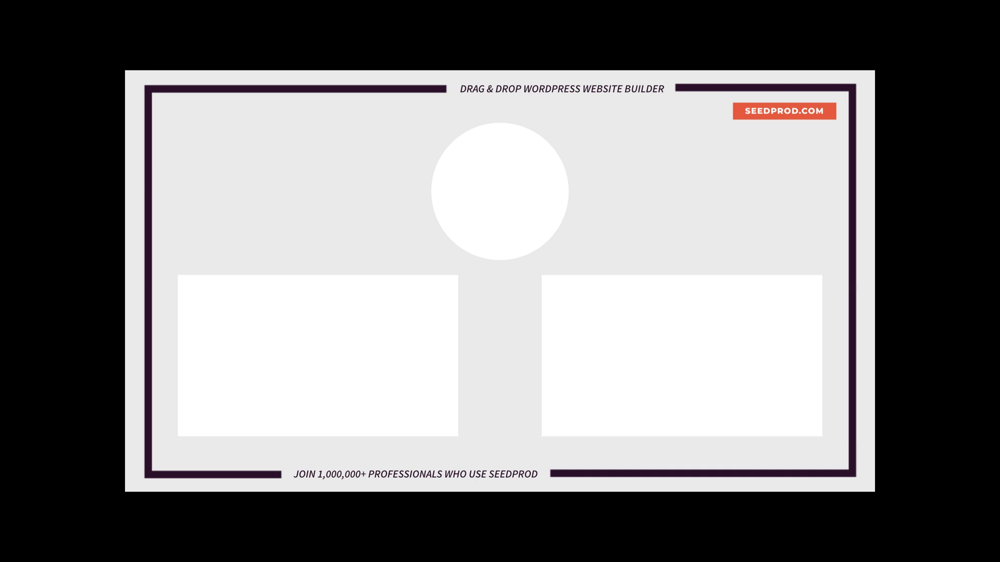